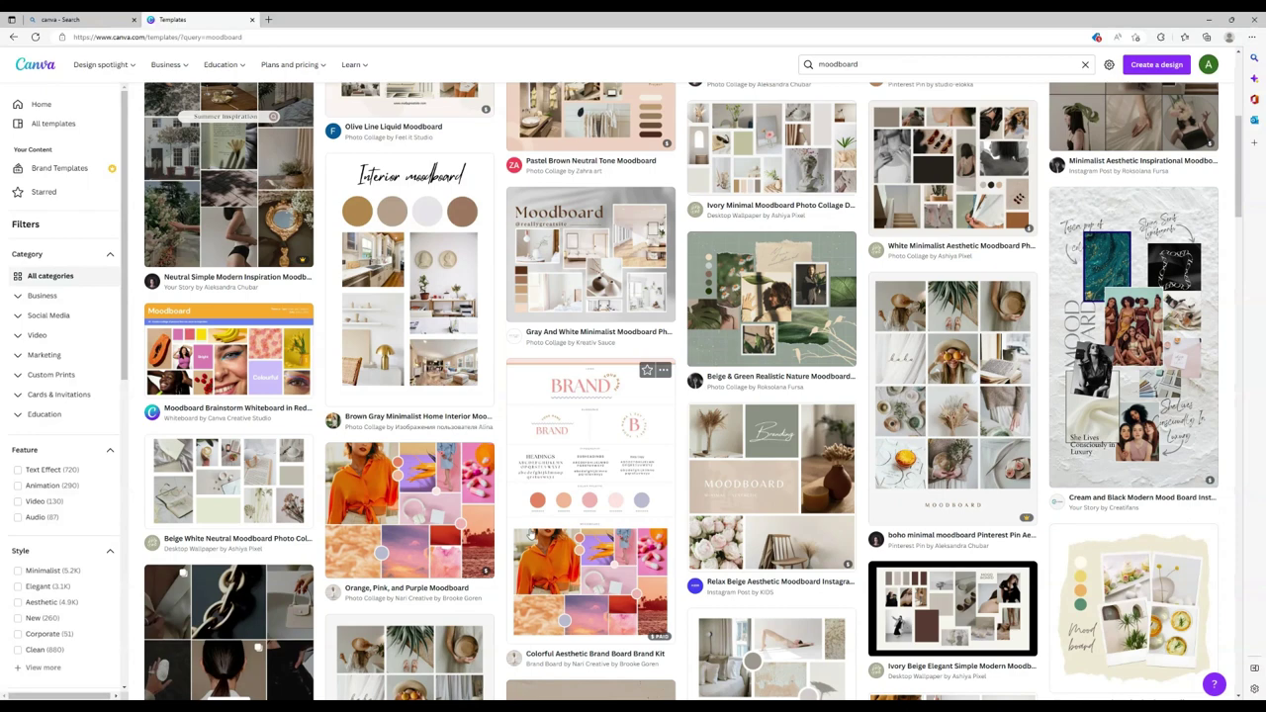
# Step: Browse the moodboard template results to compare layouts, colour palettes and styles
pyautogui.scroll(5, 590, 477)
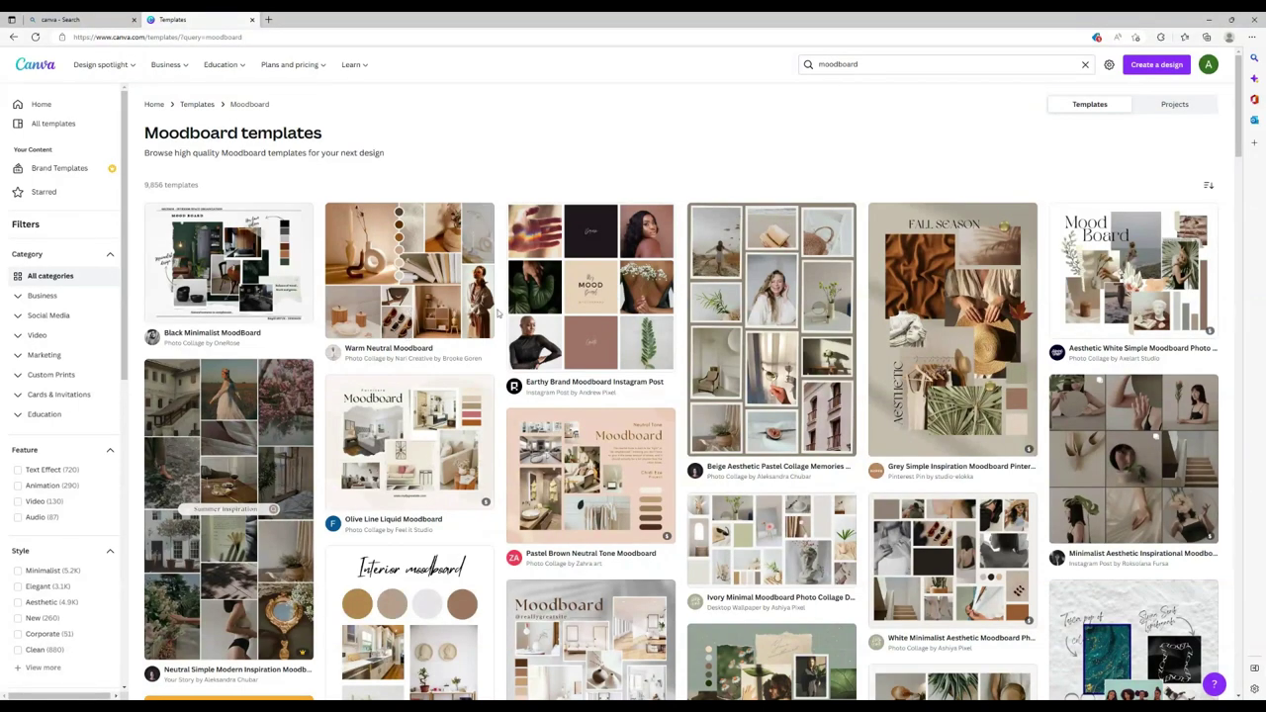
pyautogui.moveTo(173, 265)
pyautogui.moveTo(296, 302)
pyautogui.scroll(-2, 670, 383)
pyautogui.scroll(-1, 717, 397)
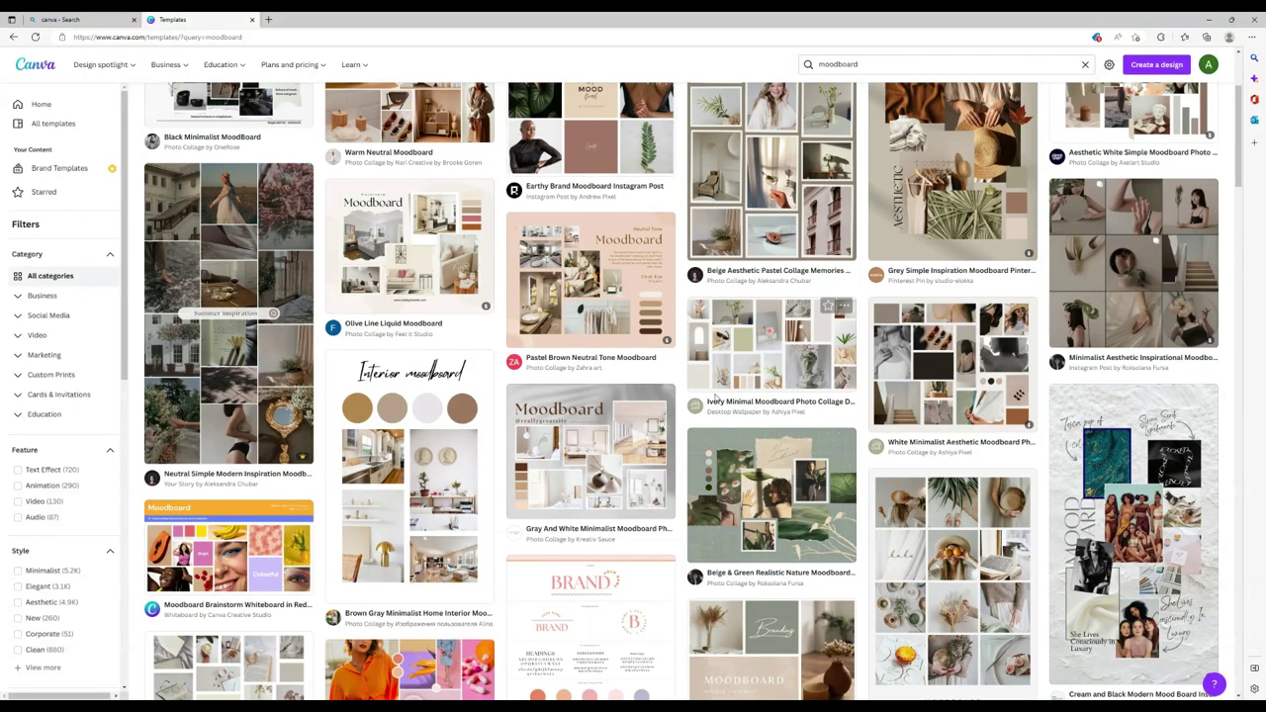
pyautogui.scroll(-2, 717, 397)
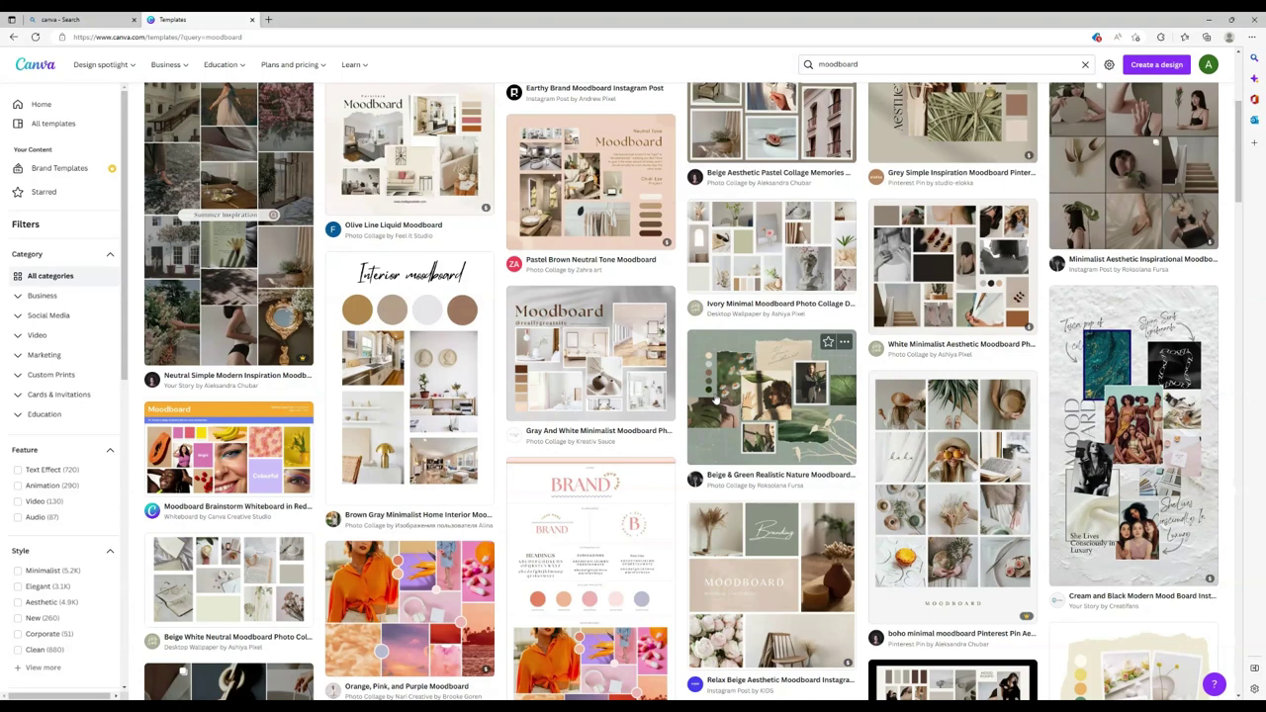
pyautogui.scroll(-5, 717, 397)
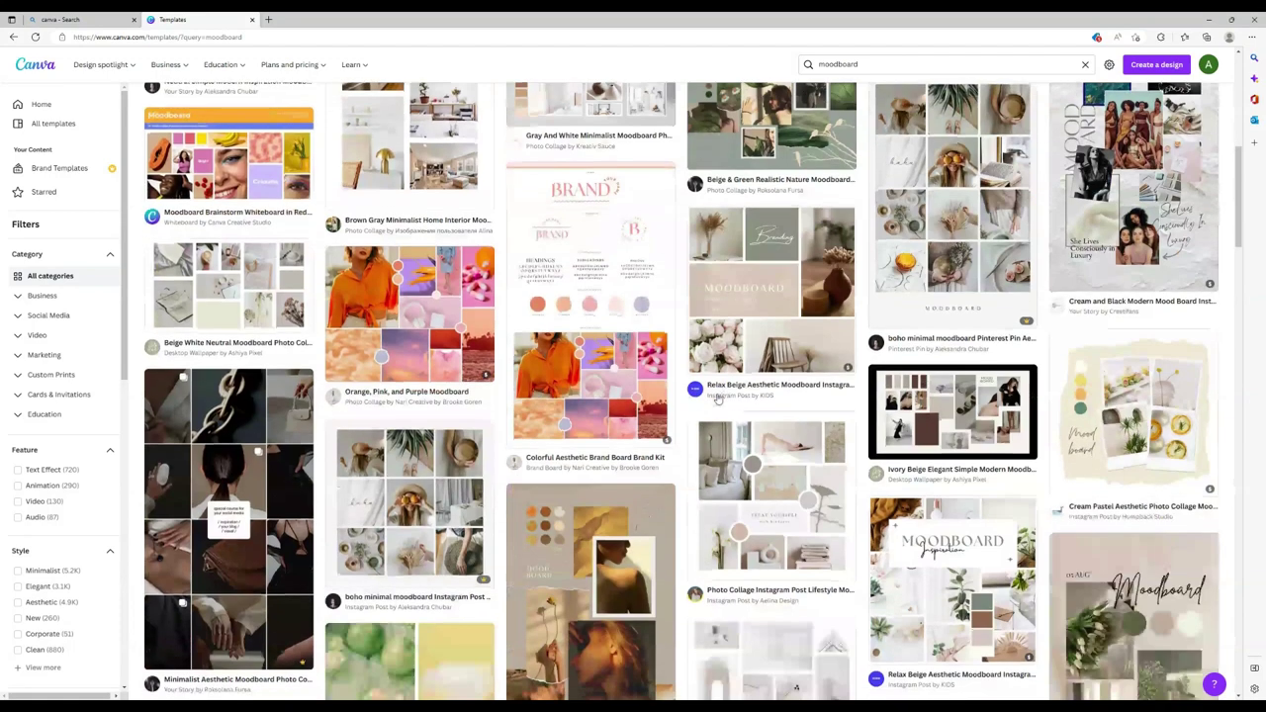
pyautogui.scroll(-2, 717, 396)
pyautogui.scroll(-5, 736, 406)
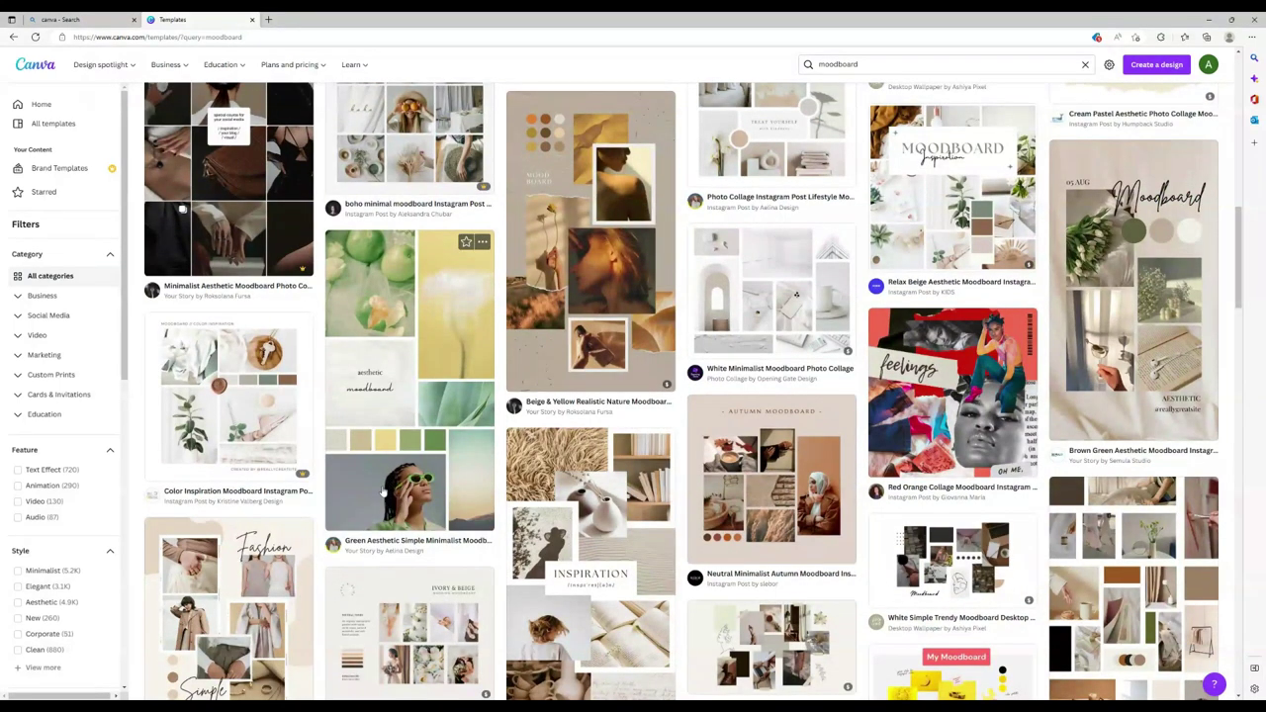
pyautogui.scroll(-2, 454, 452)
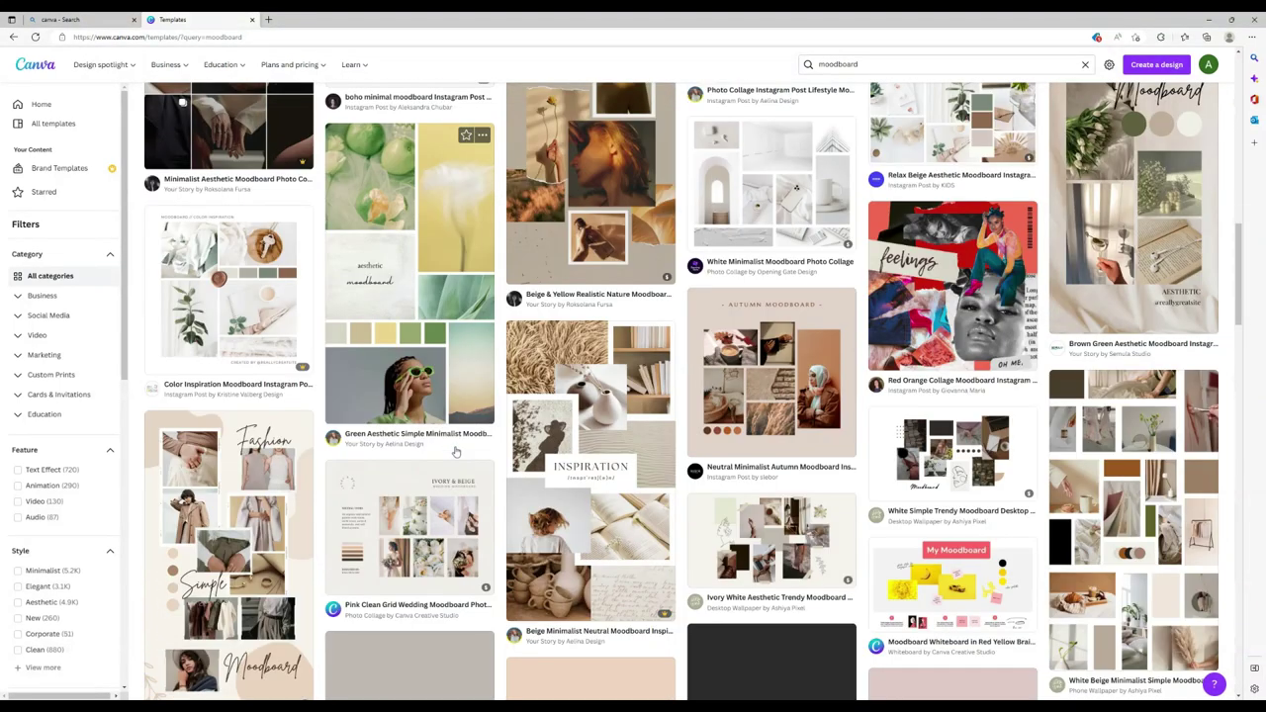
pyautogui.scroll(-2, 455, 452)
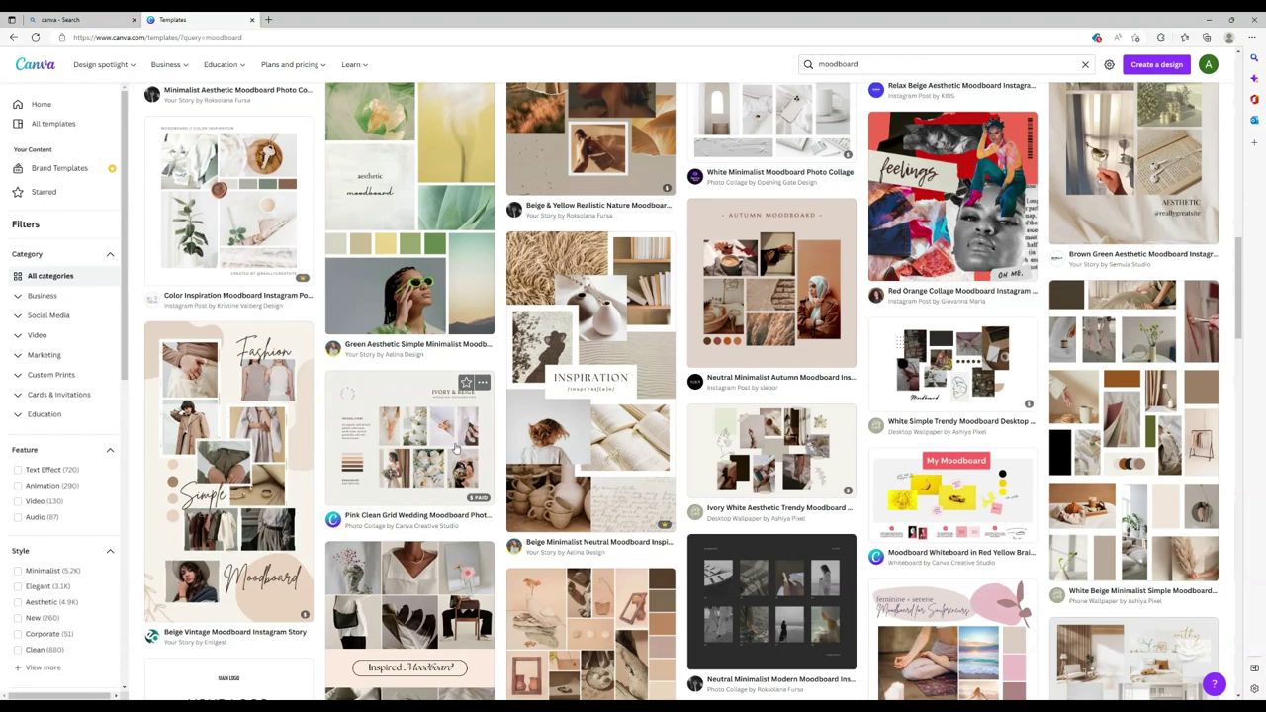
pyautogui.scroll(-6, 455, 450)
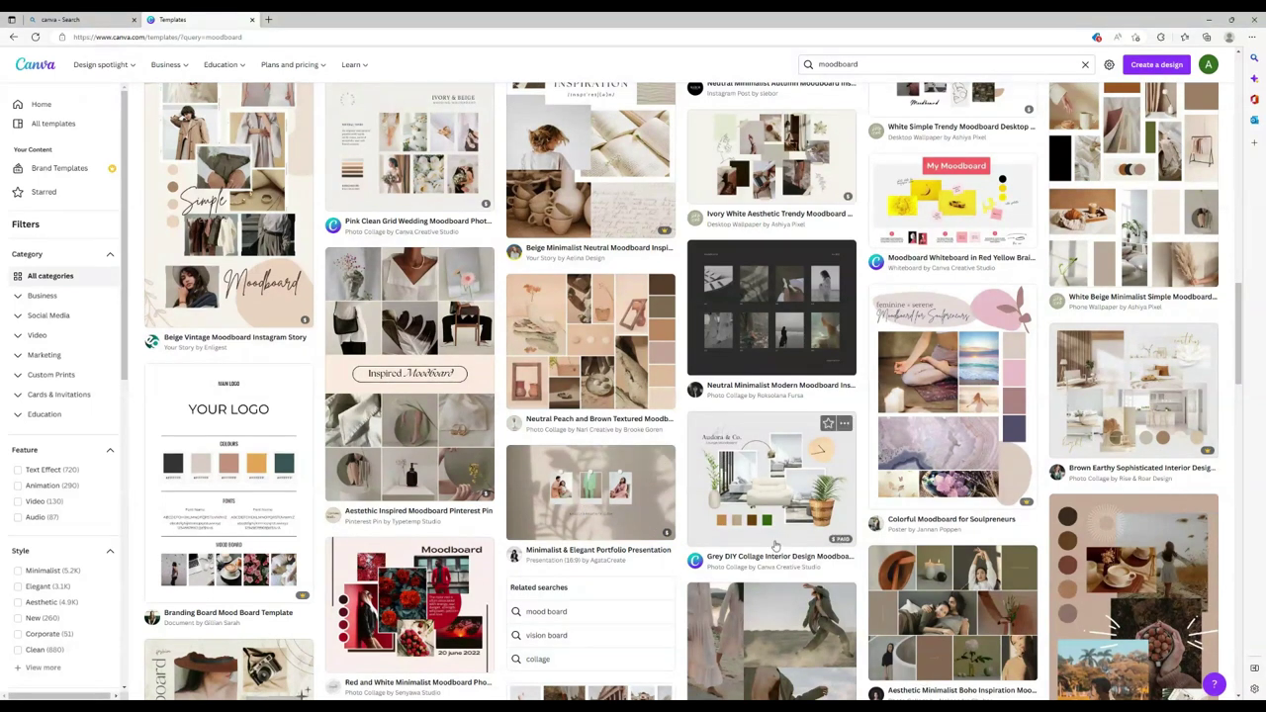
pyautogui.scroll(-2, 570, 441)
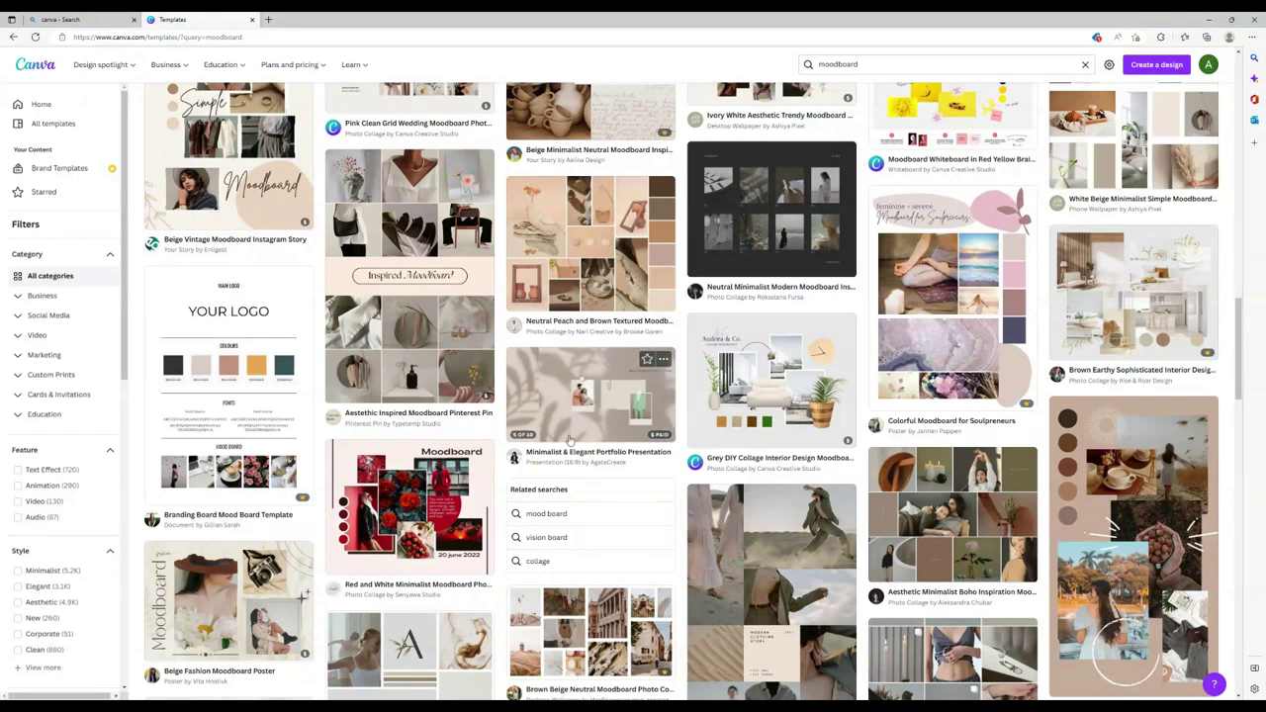
pyautogui.scroll(-2, 570, 440)
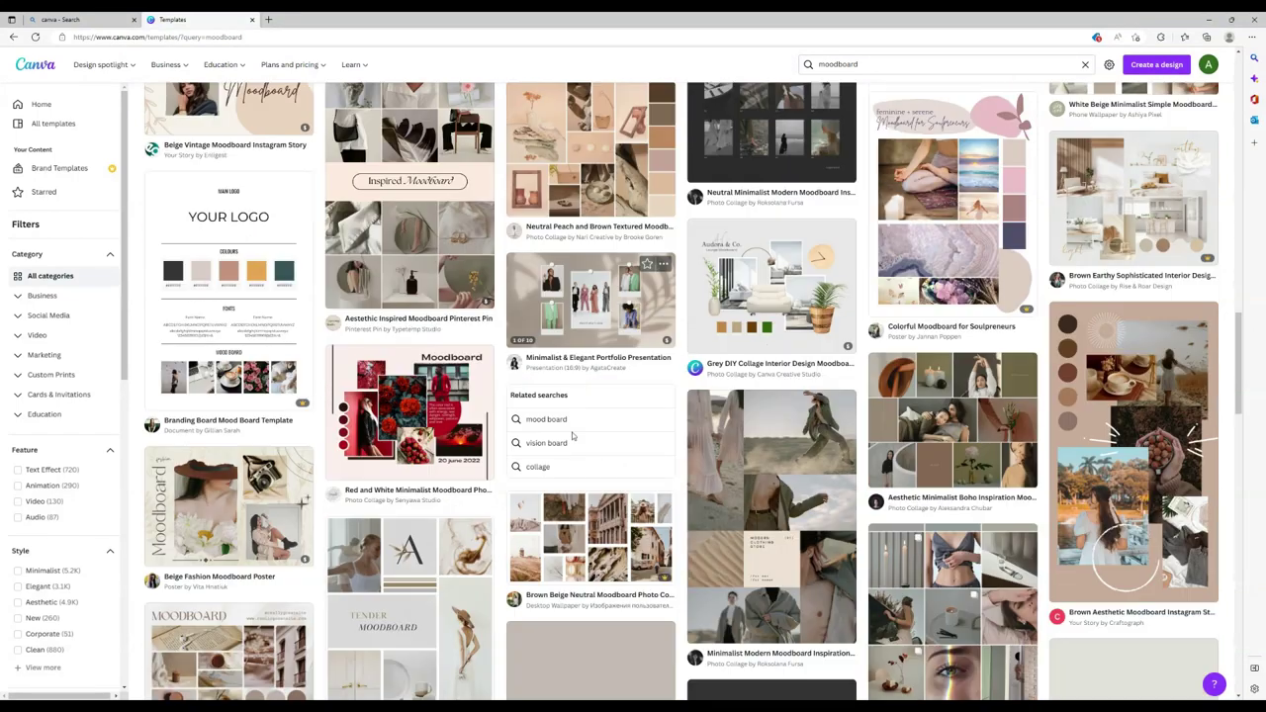
pyautogui.scroll(-4, 572, 436)
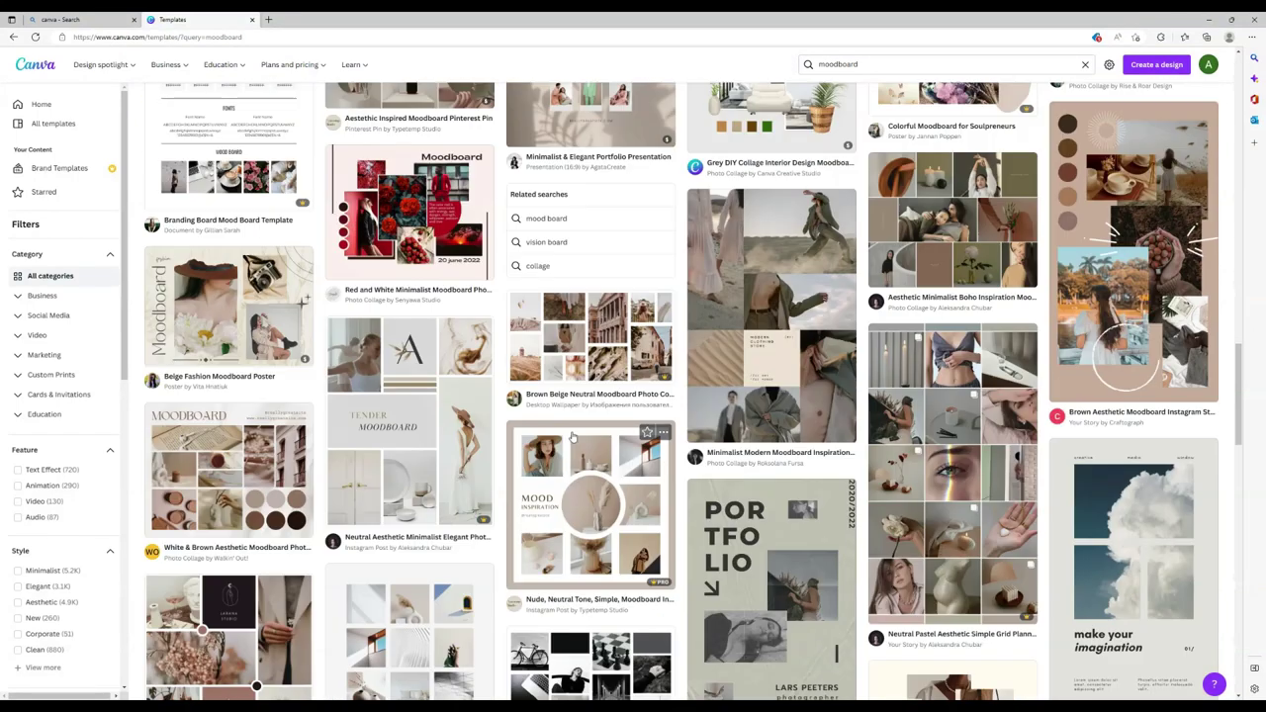
# Step: Open the Warm Neutral Moodboard template as a new editable design
pyautogui.scroll(8, 572, 436)
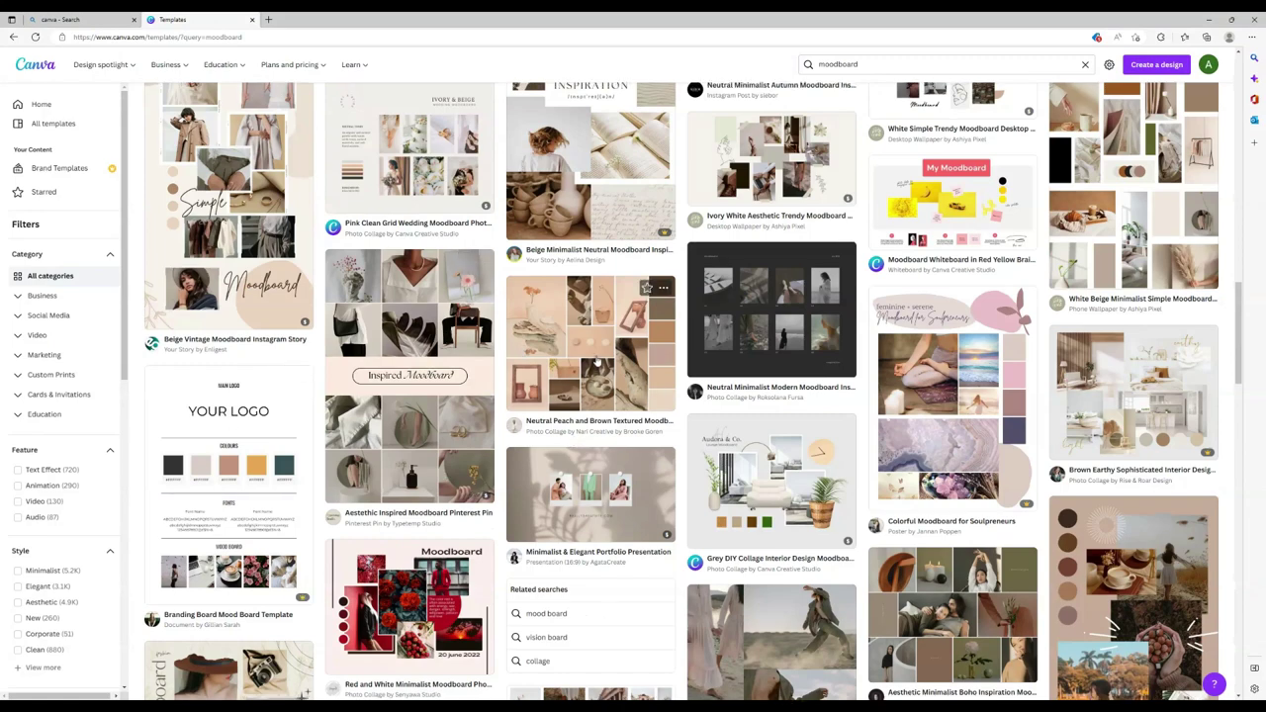
pyautogui.scroll(10, 597, 363)
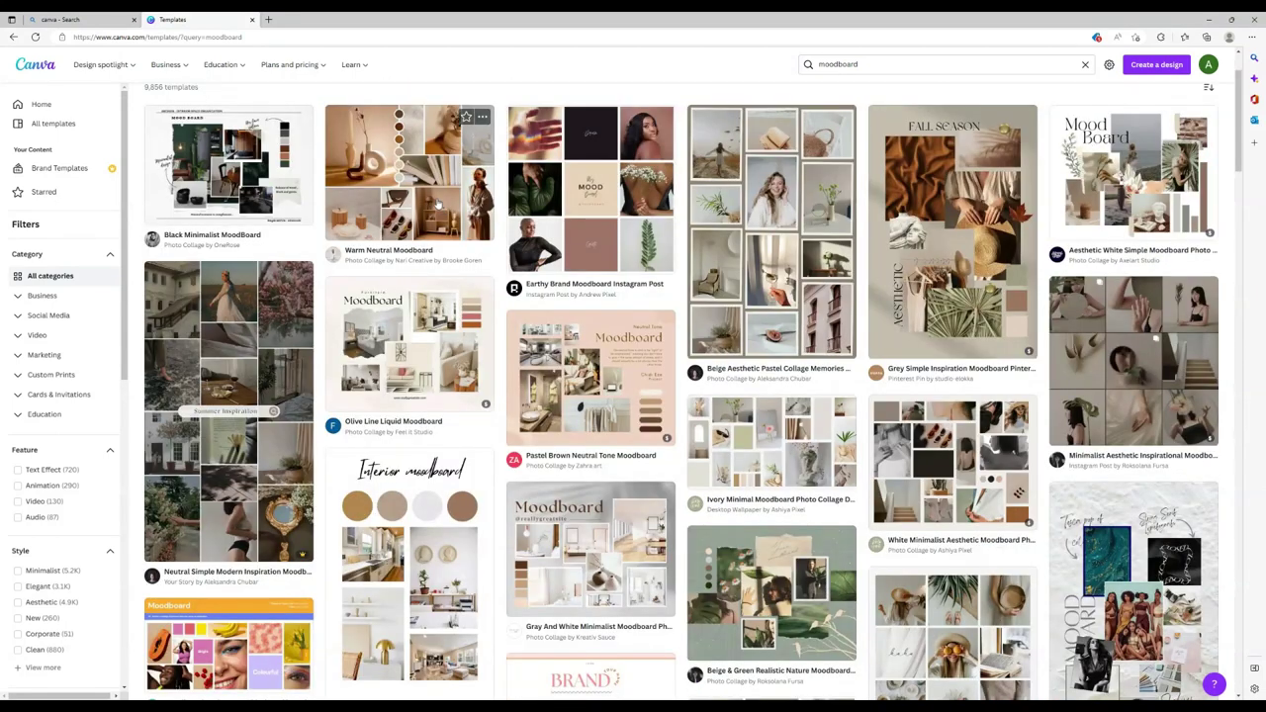
pyautogui.click(436, 202)
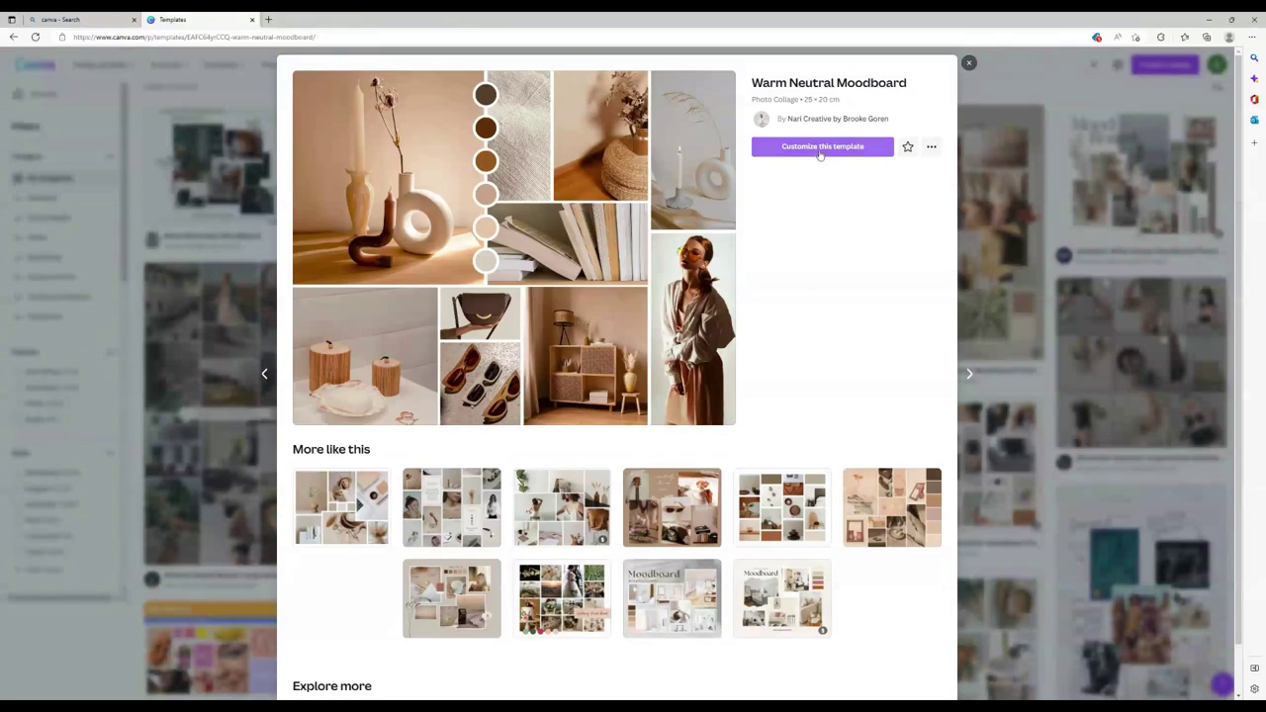
pyautogui.click(820, 147)
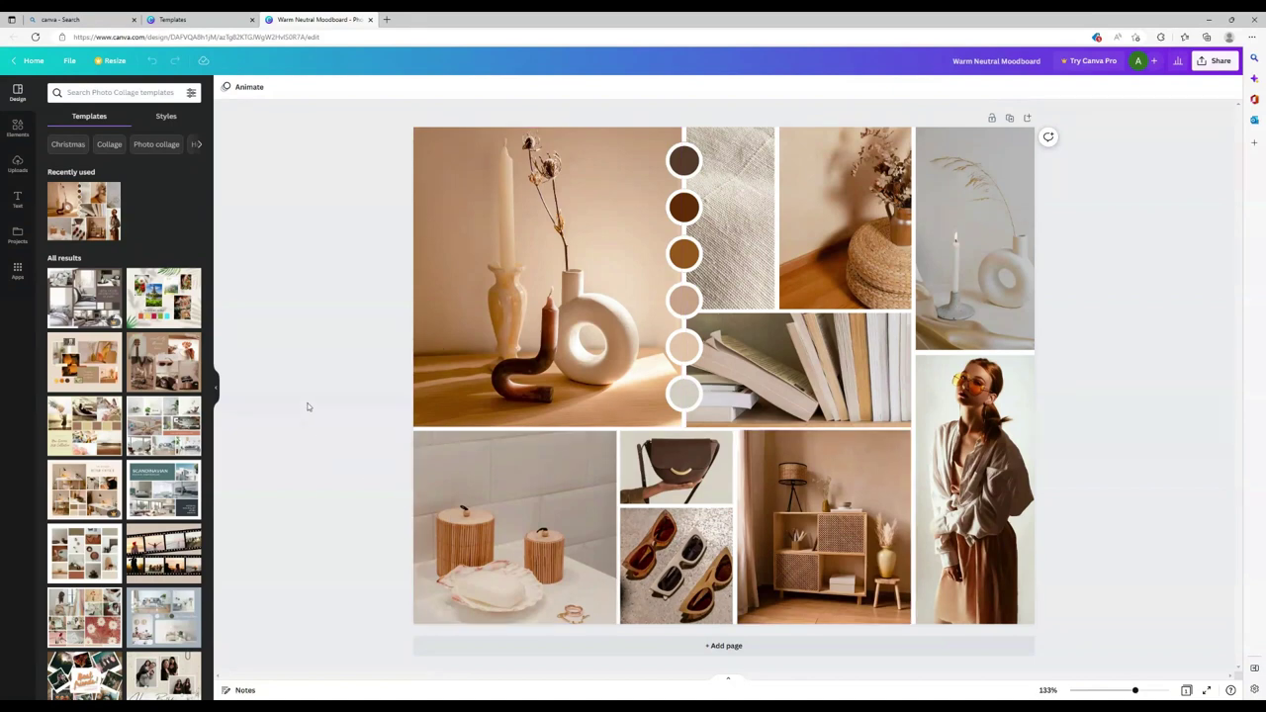
pyautogui.click(14, 167)
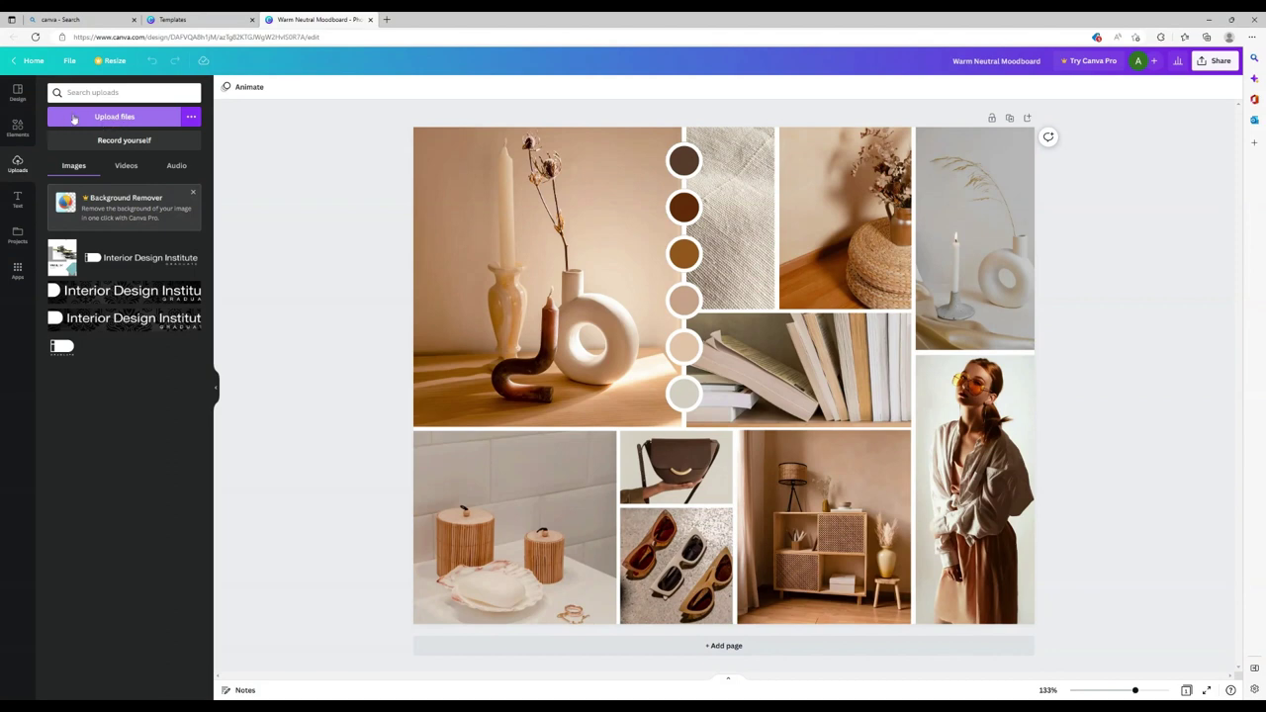
pyautogui.click(141, 118)
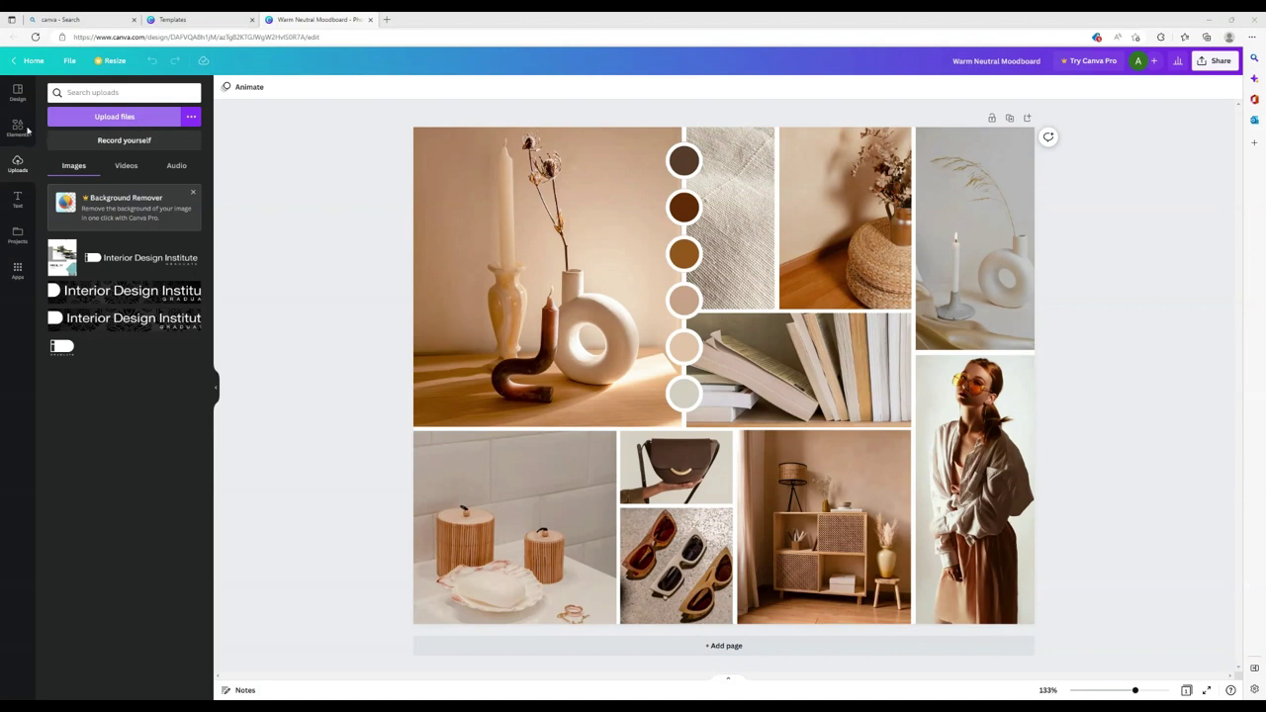
pyautogui.click(409, 26)
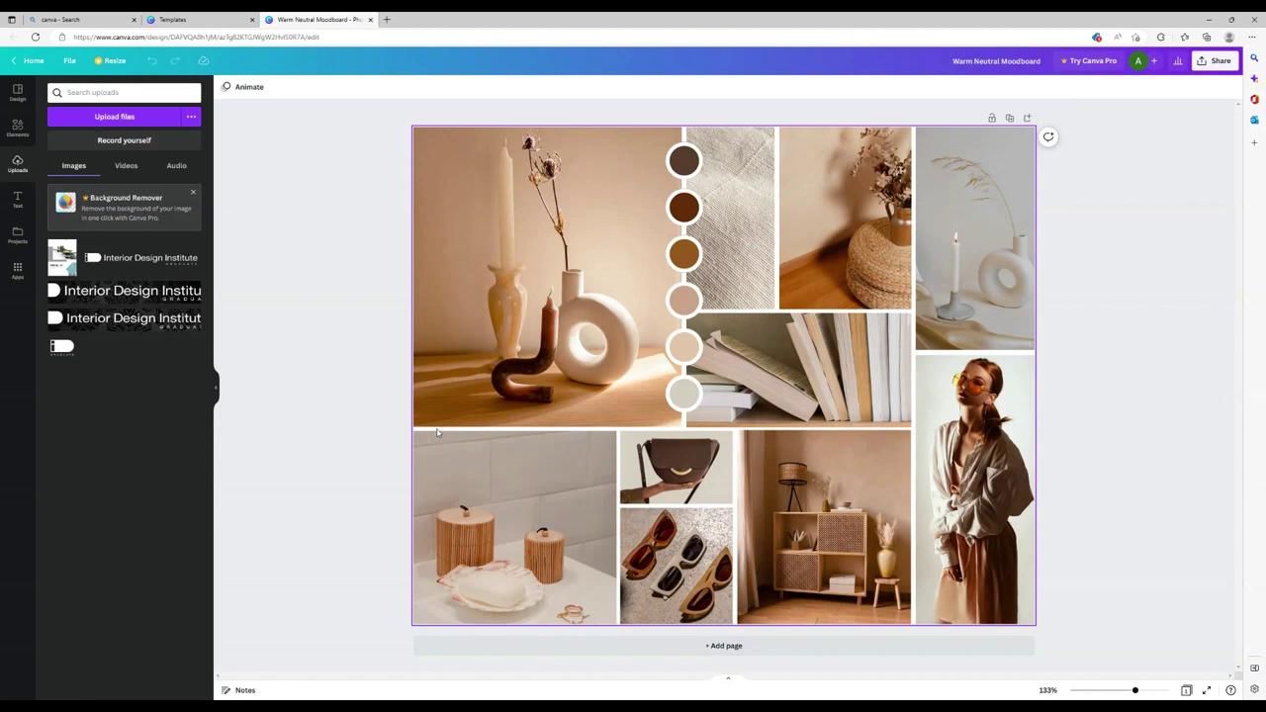
# Step: Search the elements library for "bathroom" and show all matching photos
pyautogui.click(17, 127)
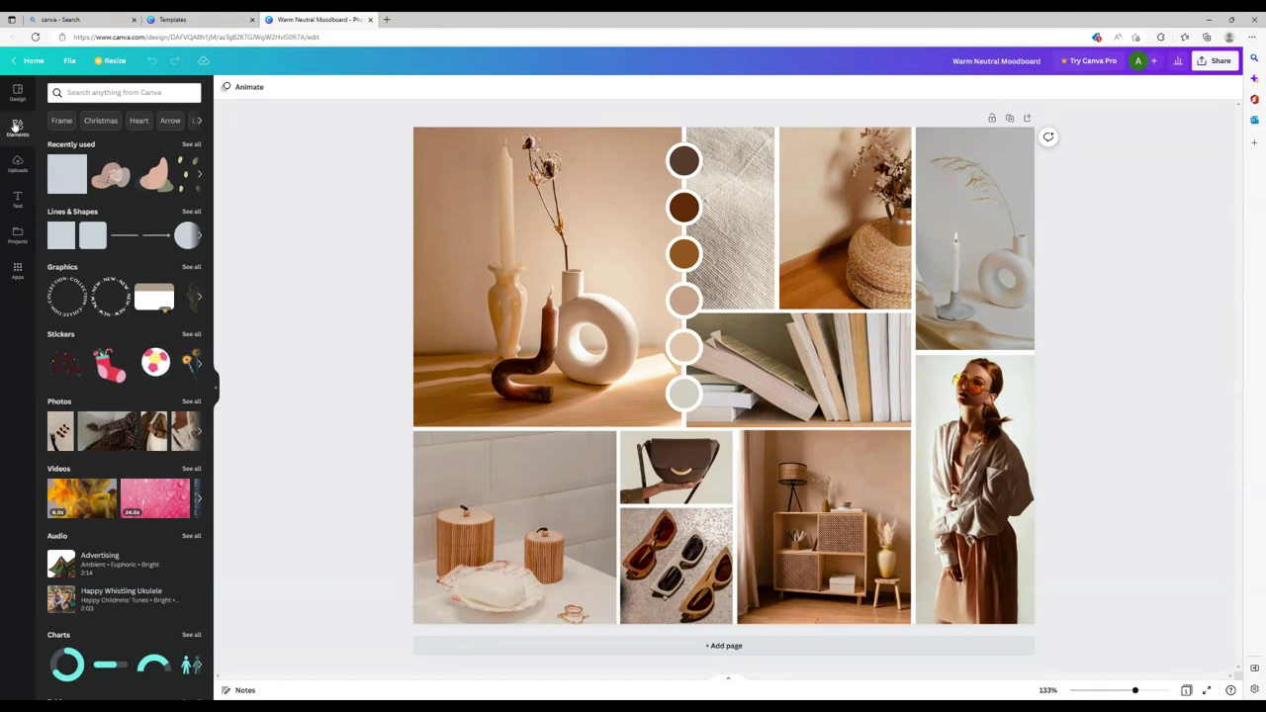
pyautogui.click(79, 94)
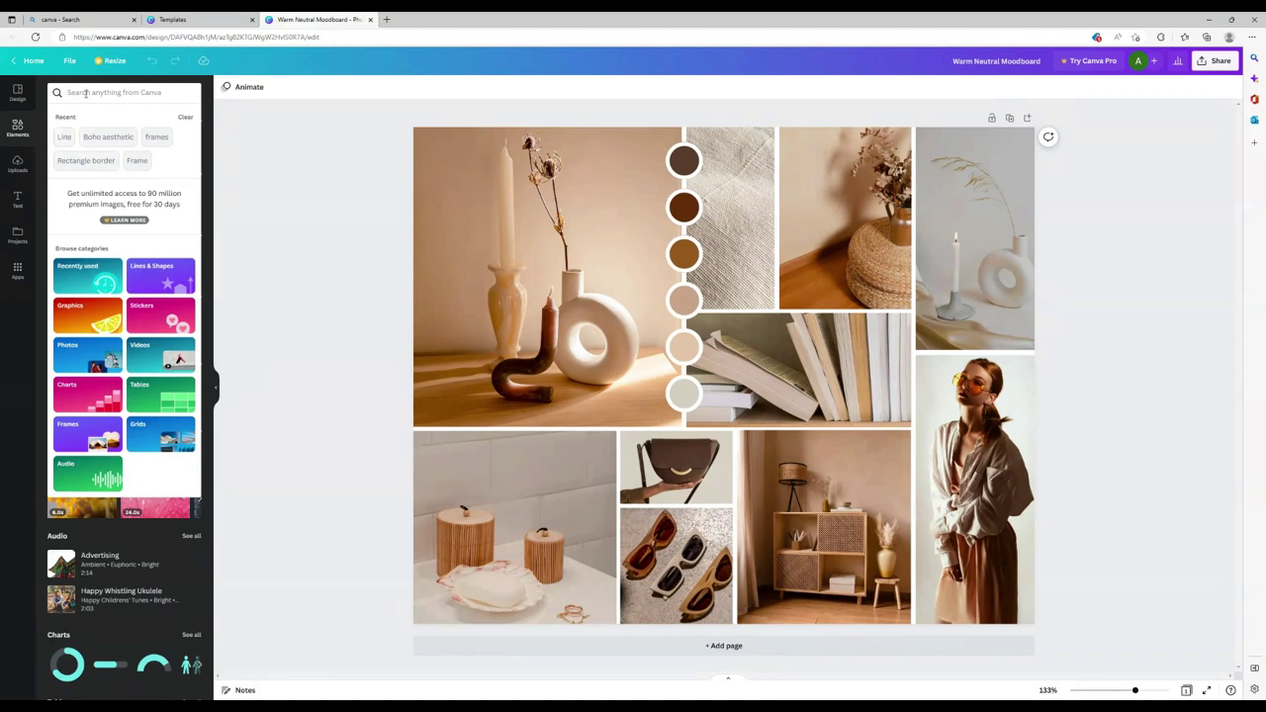
pyautogui.write('bathroom')
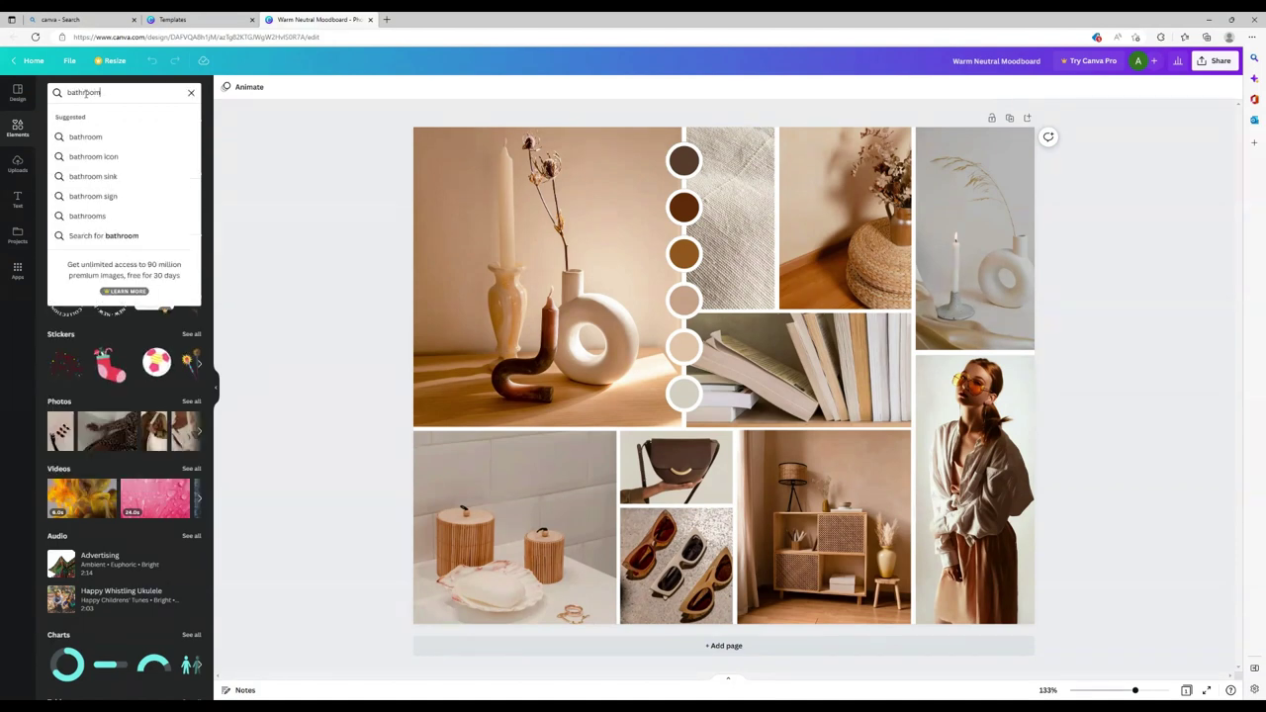
pyautogui.press('Return')
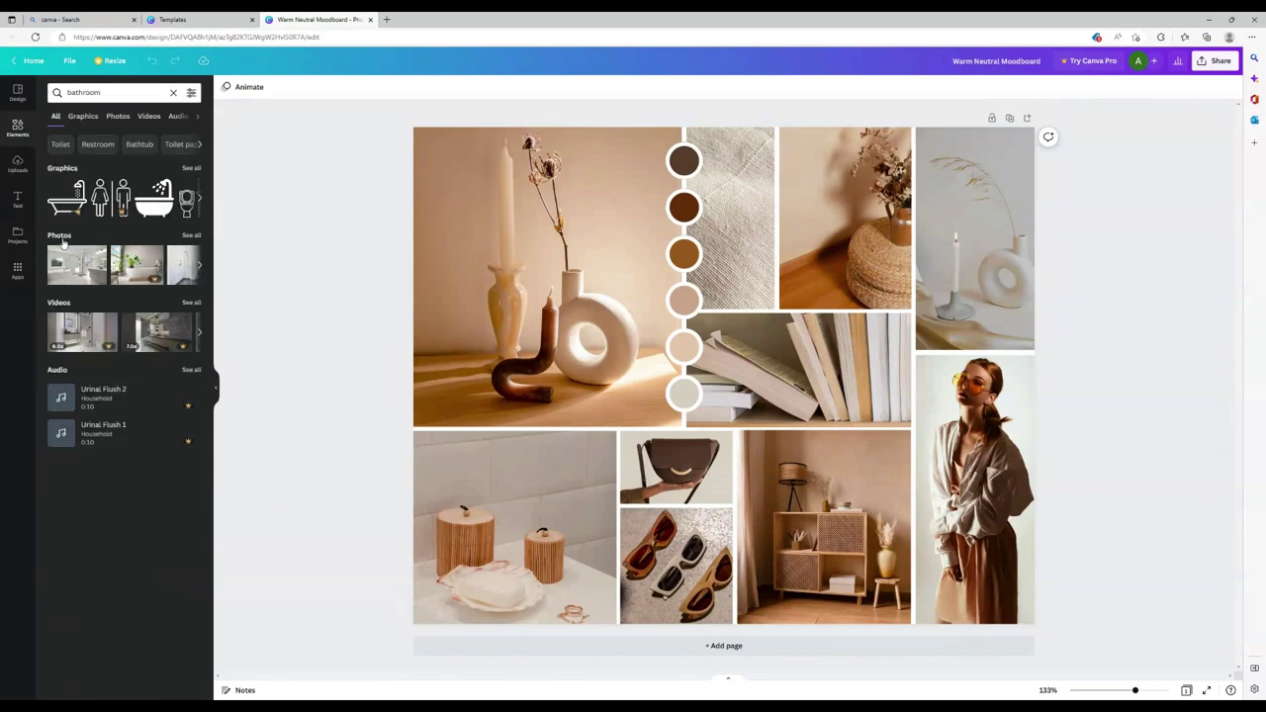
pyautogui.click(192, 236)
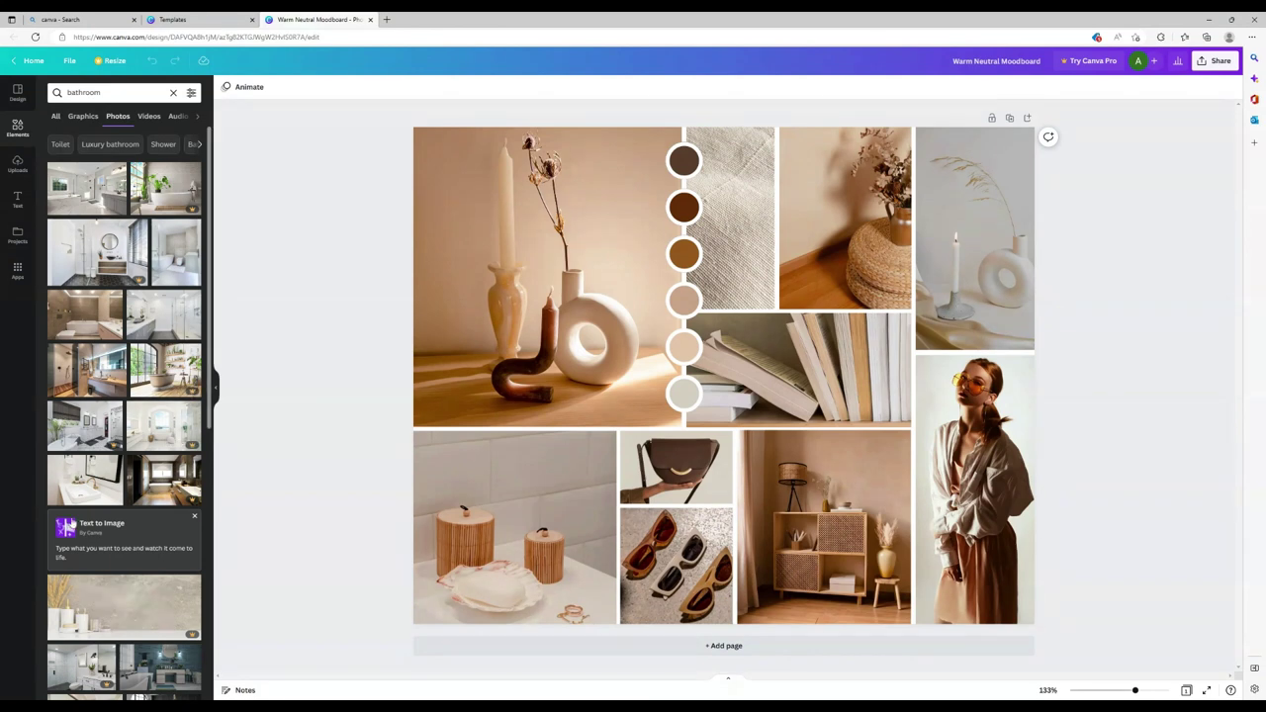
# Step: Replace the collage's lower-left photo of wooden jars with the white bathroom photo showing a dark vanity and black-framed mirror
pyautogui.scroll(-5, 110, 494)
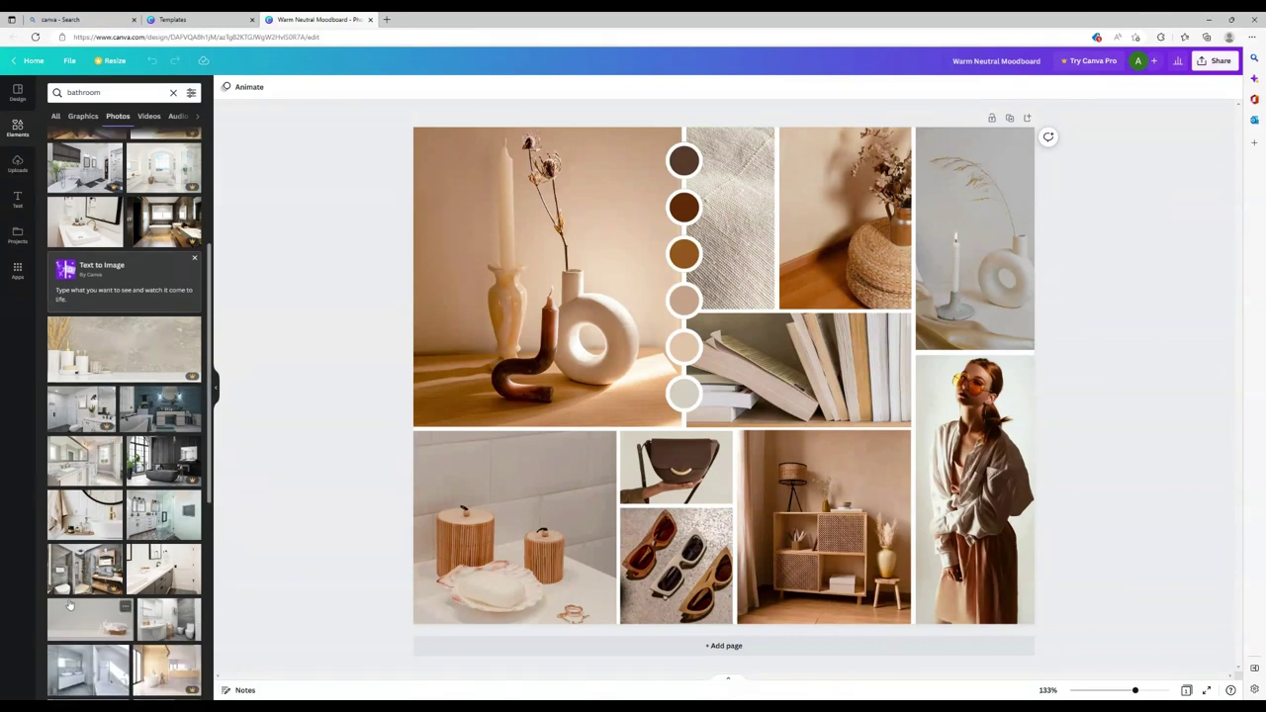
pyautogui.scroll(-2, 104, 599)
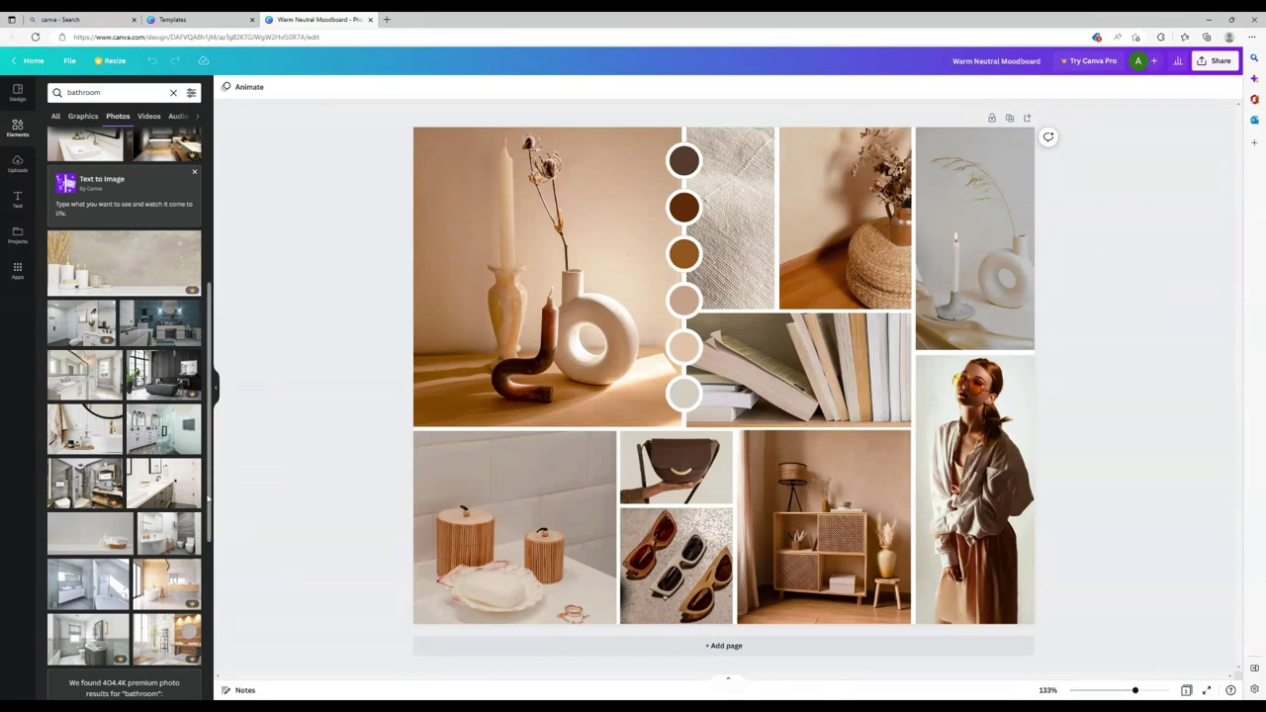
pyautogui.moveTo(152, 482); pyautogui.dragTo(525, 513)
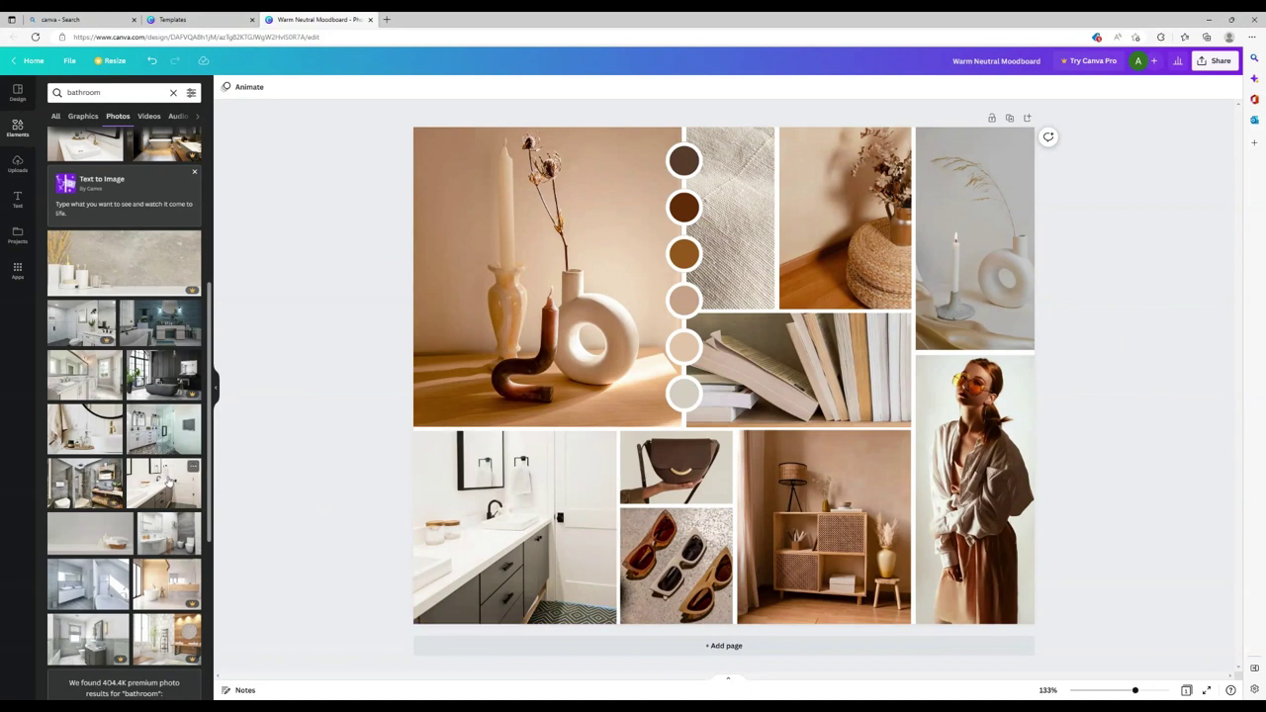
# Step: Replace the large vase photo in the collage with the bathroom photo showing a white tub and blue-grey tiles
pyautogui.scroll(-3, 168, 483)
pyautogui.scroll(-4, 168, 481)
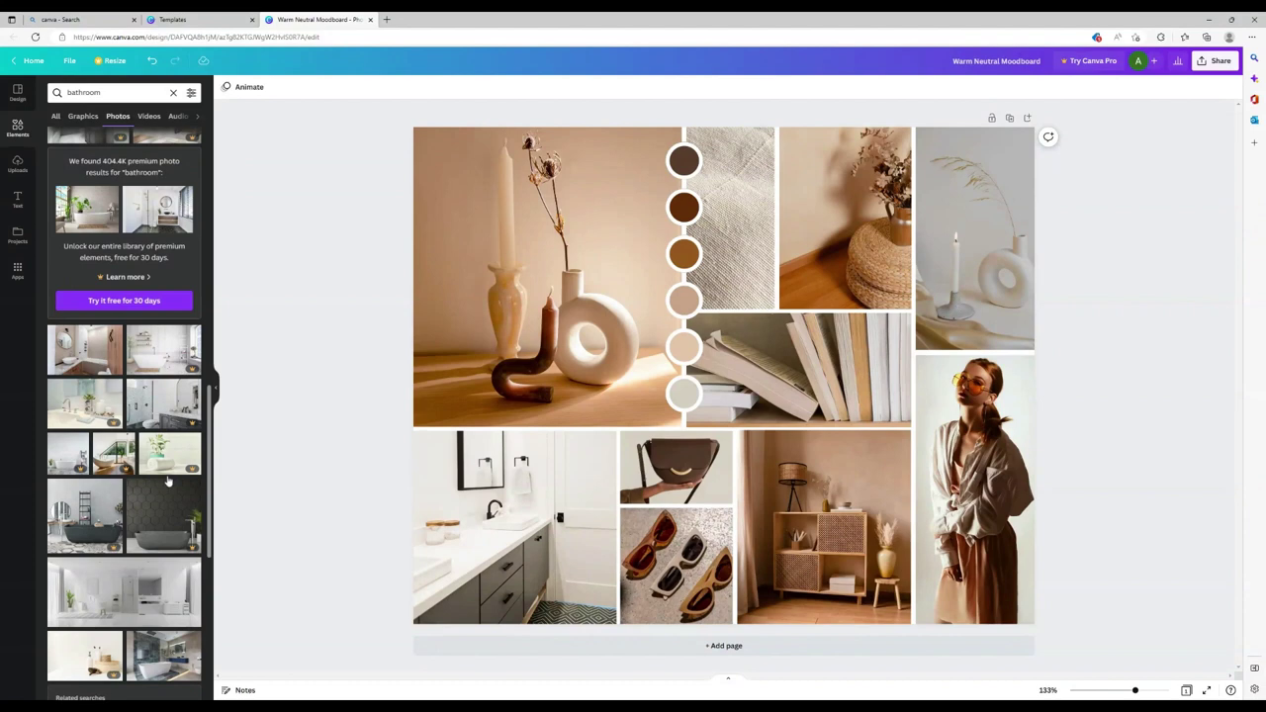
pyautogui.scroll(-5, 168, 482)
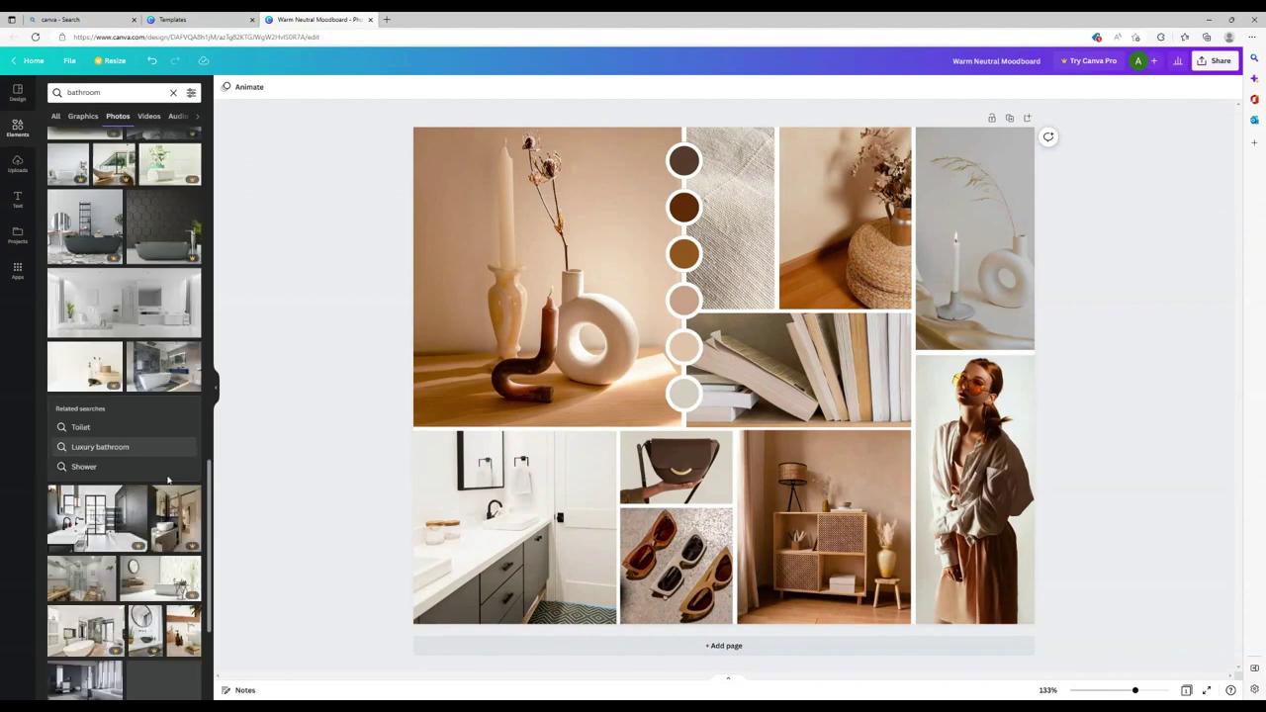
pyautogui.moveTo(160, 315); pyautogui.dragTo(534, 316)
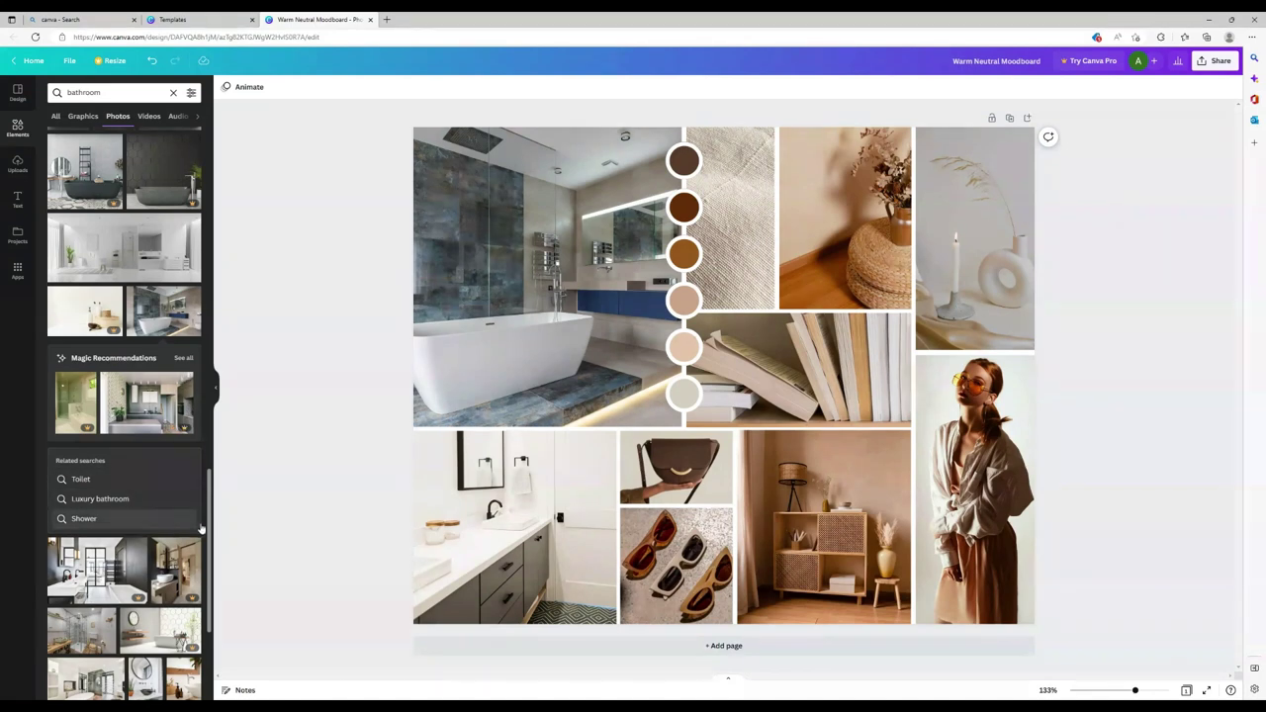
# Step: Fill the collage's largest frame with the wood-toned bathroom photo showing a freestanding tub, round window and plants
pyautogui.scroll(-2, 171, 515)
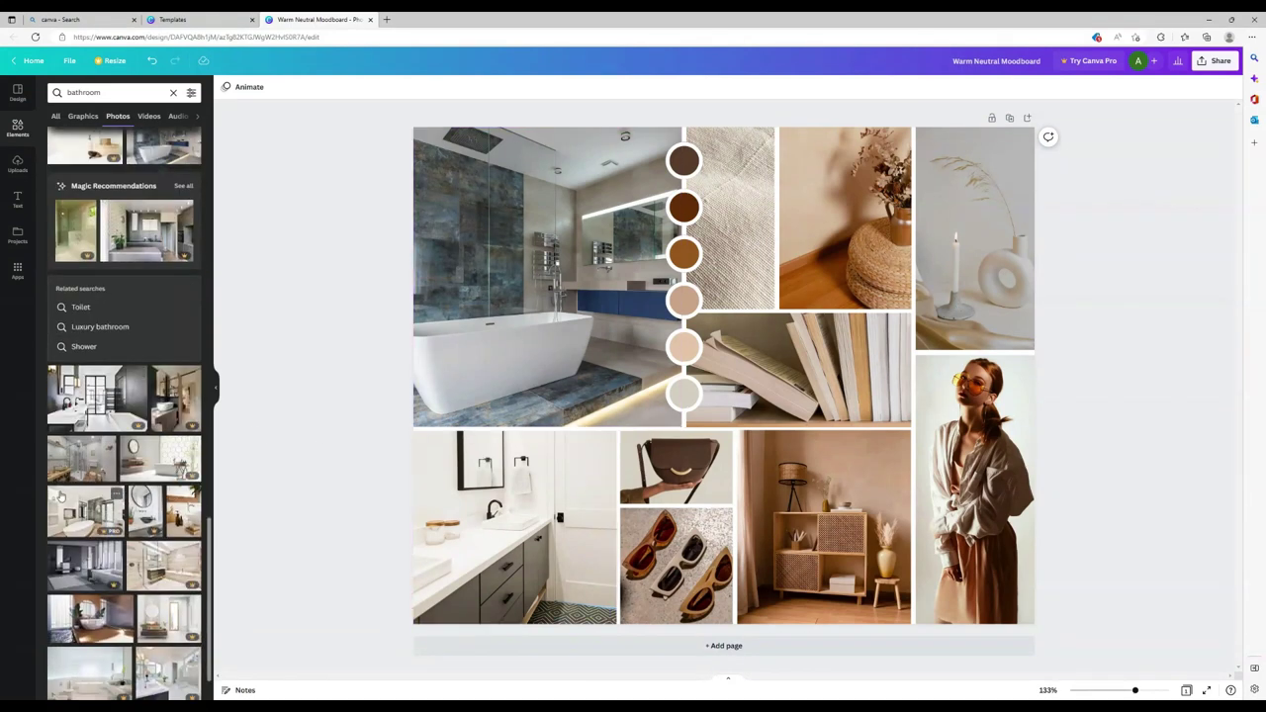
pyautogui.scroll(-1, 62, 497)
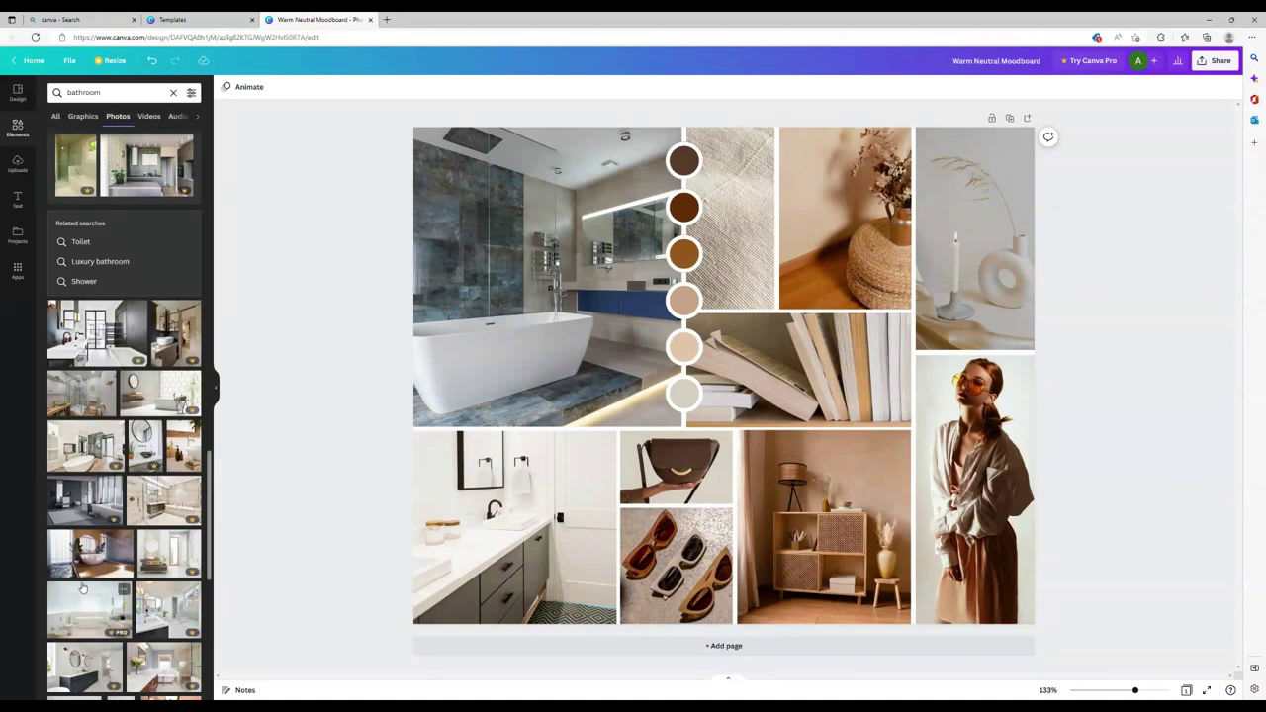
pyautogui.moveTo(79, 562); pyautogui.dragTo(420, 332)
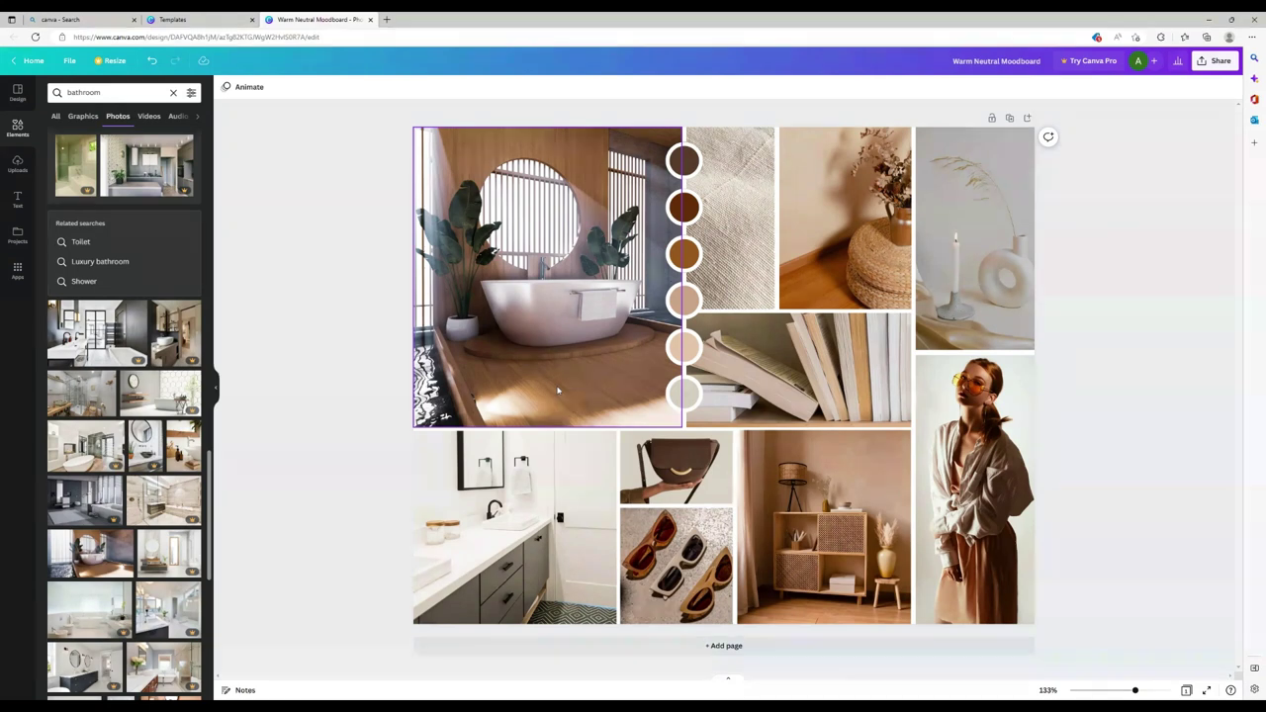
pyautogui.scroll(-5, 127, 456)
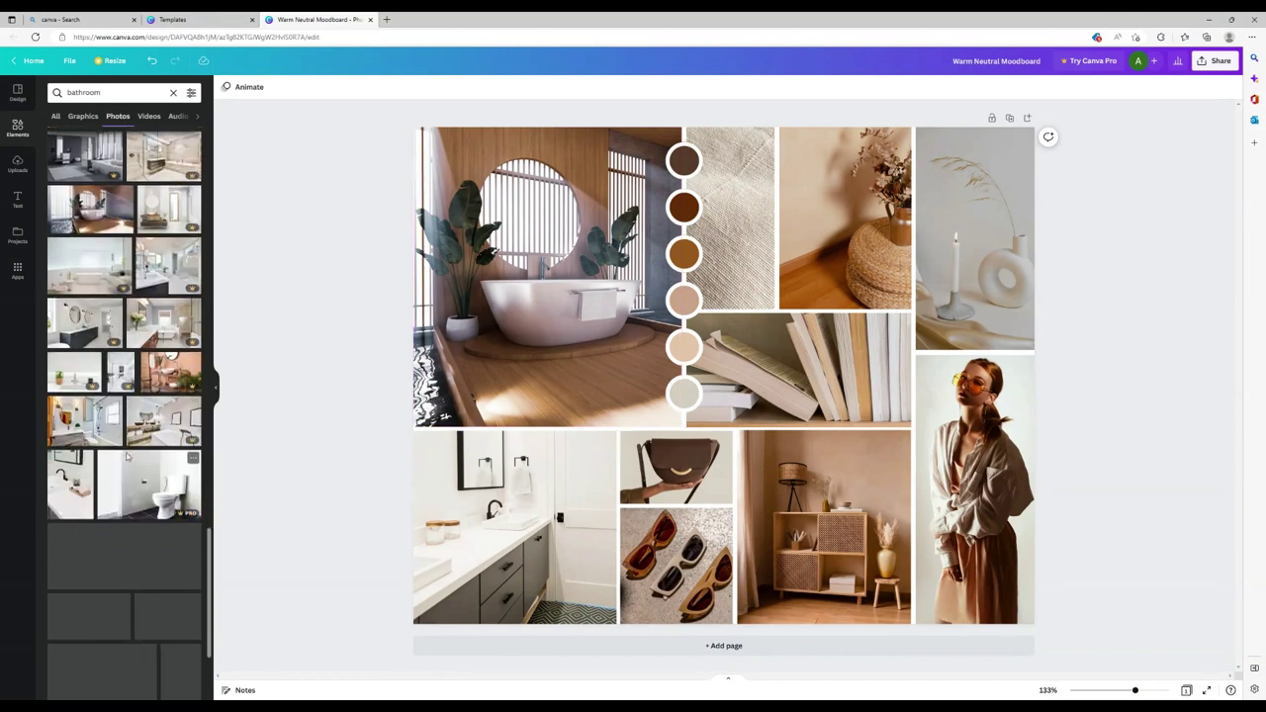
pyautogui.scroll(-3, 126, 456)
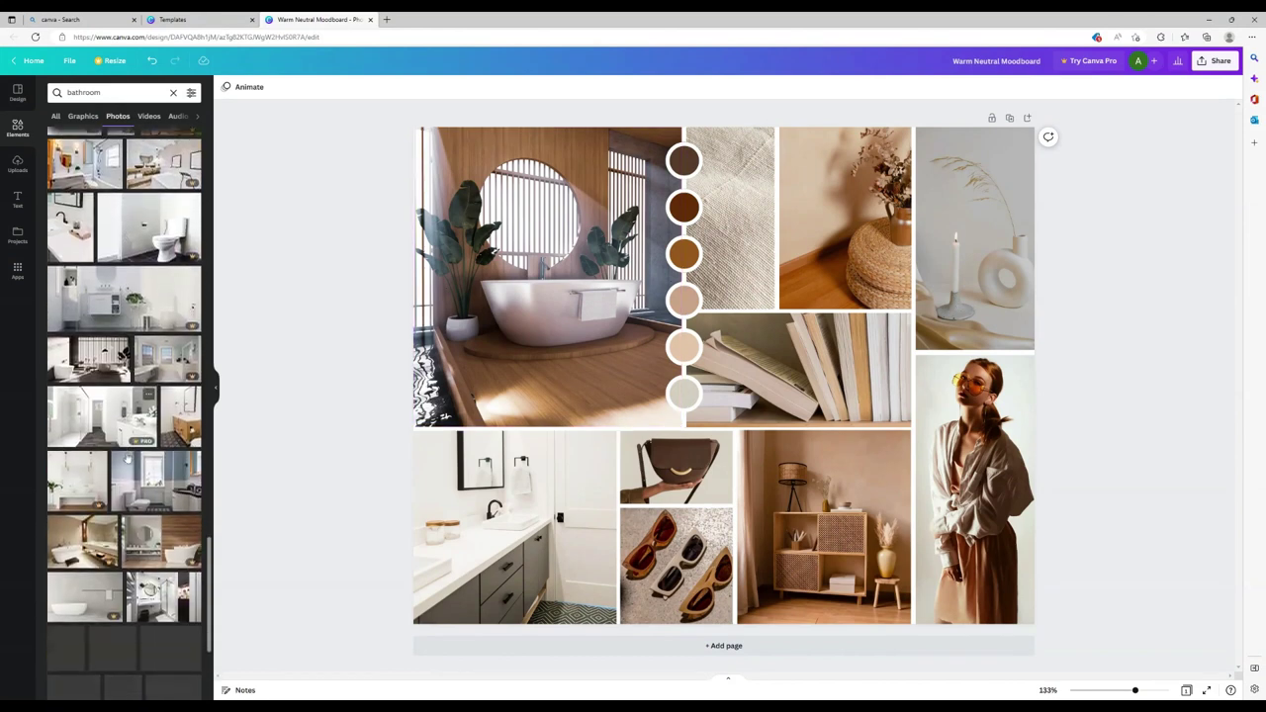
pyautogui.scroll(-1, 127, 458)
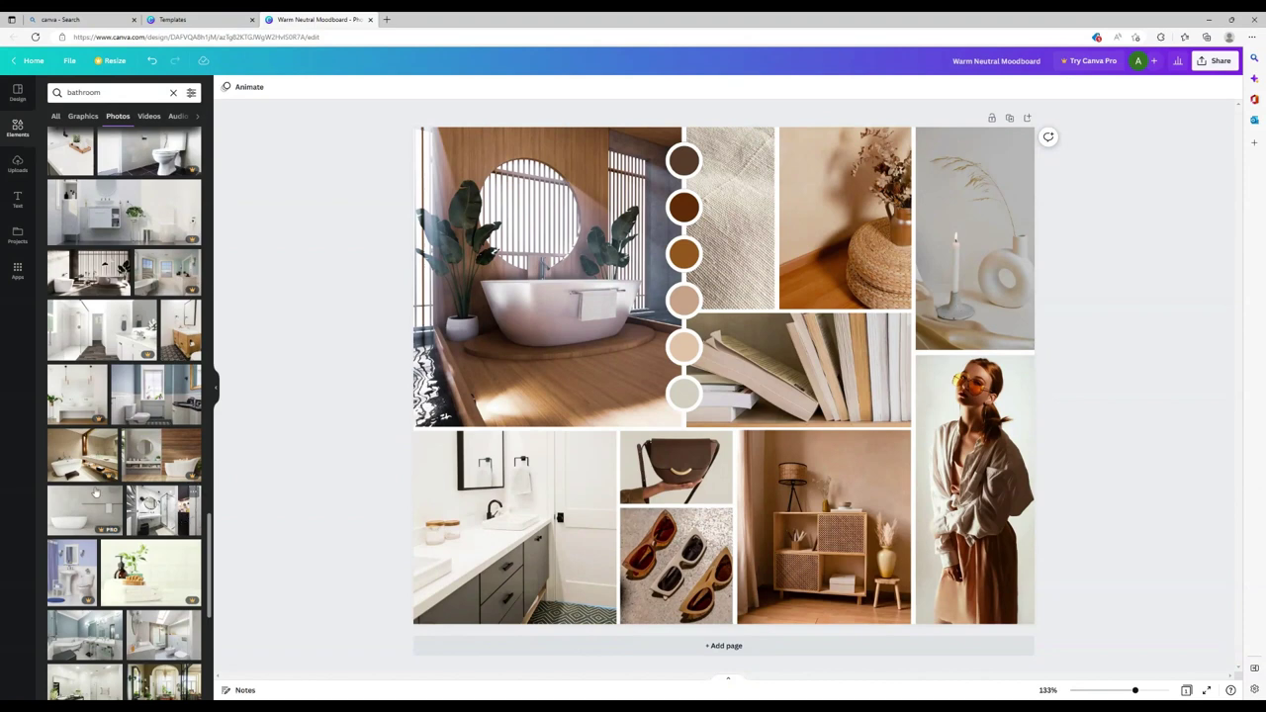
# Step: Search the photo library for "black faucet" in place of the bathroom search
pyautogui.doubleClick(95, 92)
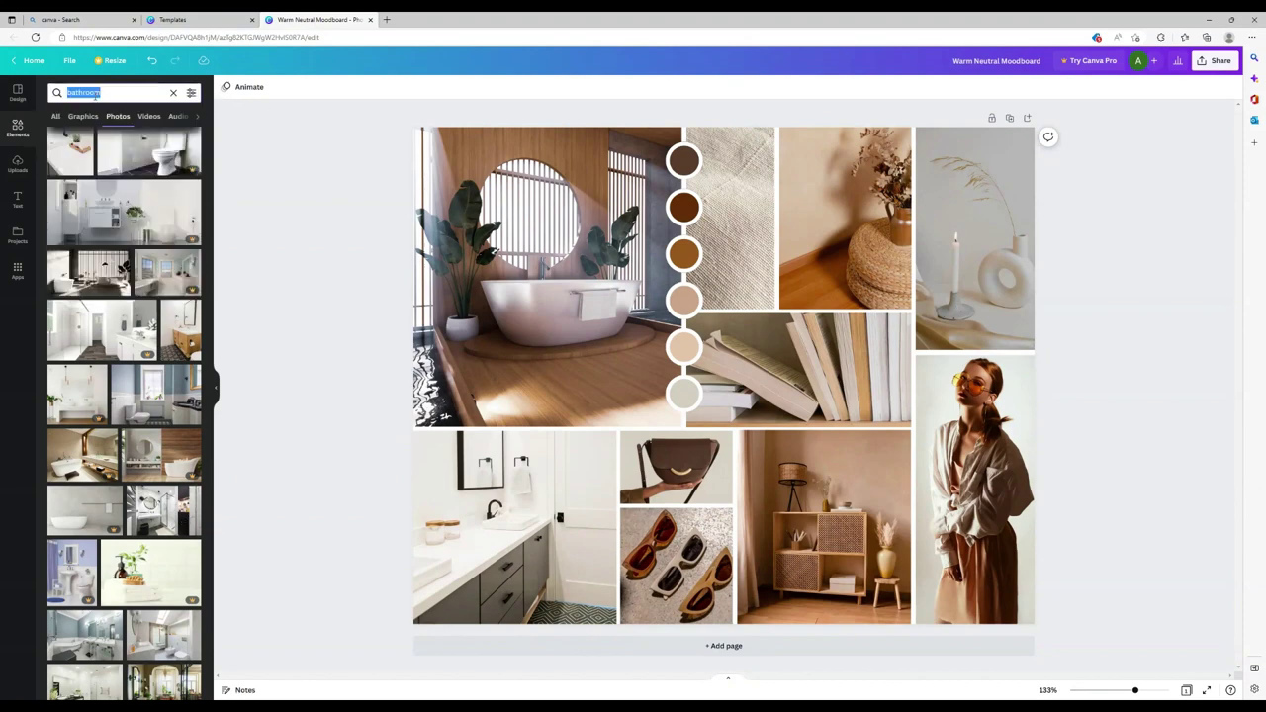
pyautogui.write('blac')
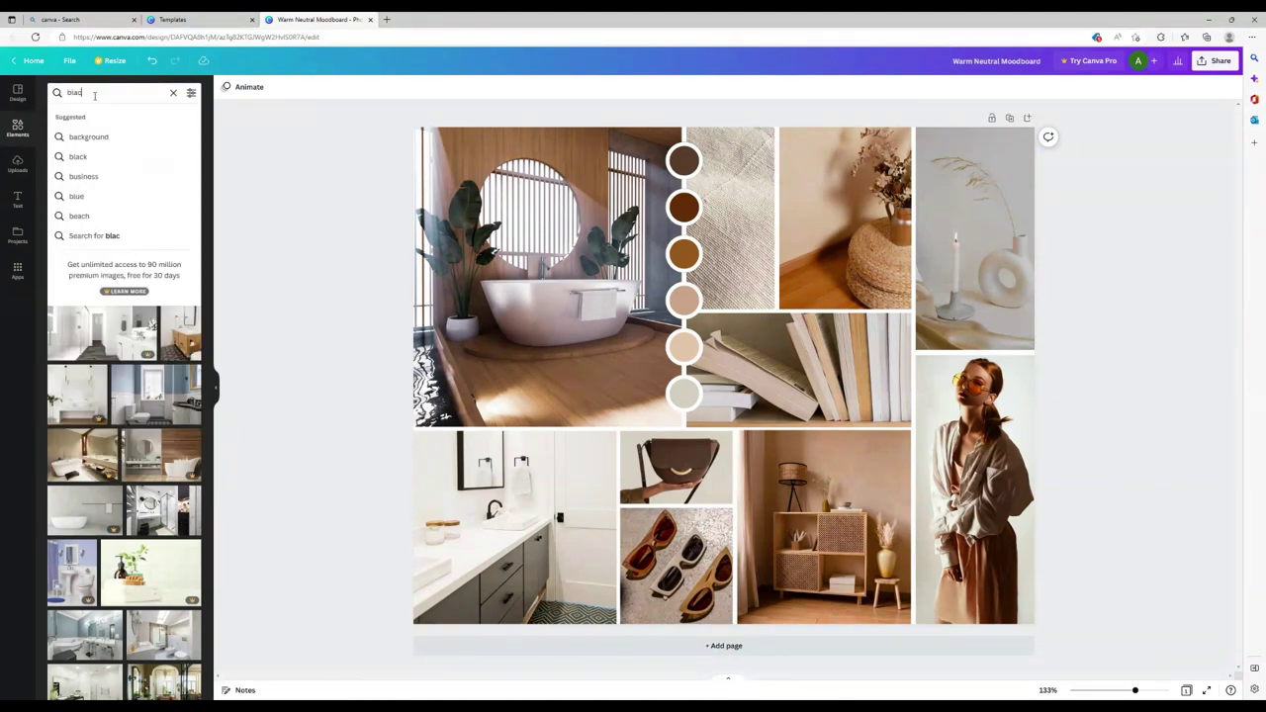
pyautogui.write('k taps')
pyautogui.press('BackSpace')
pyautogui.press('BackSpace')
pyautogui.press('BackSpace')
pyautogui.press('BackSpace')
pyautogui.write('faucet')
pyautogui.press('Return')
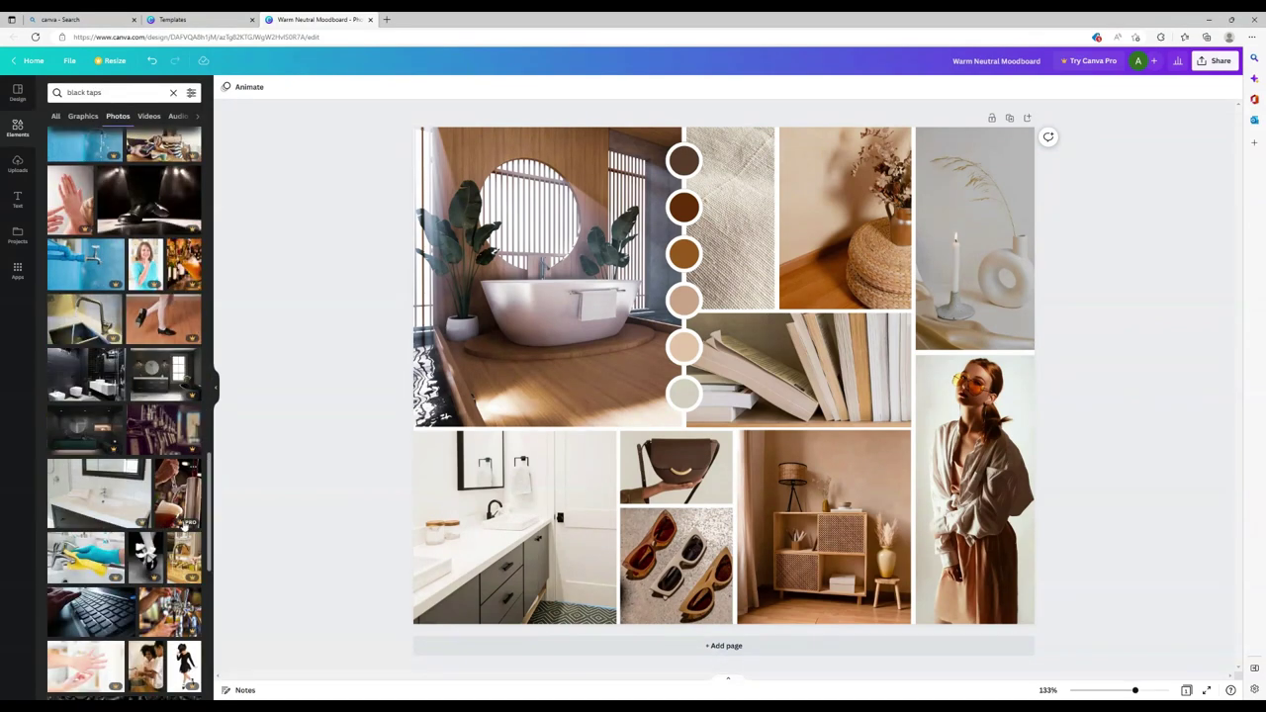
# Step: Replace the collage's candle and ring-vase photo with the photo of a black faucet over a stainless-steel kitchen sink
pyautogui.scroll(-15, 143, 652)
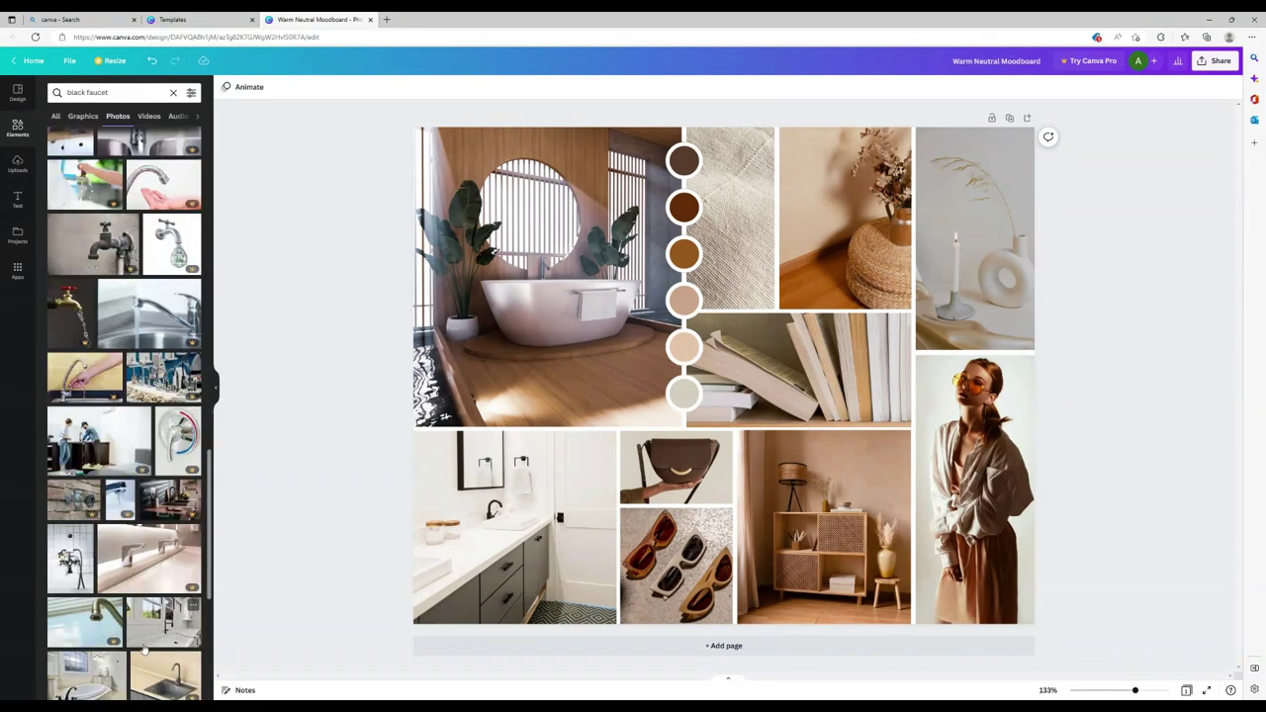
pyautogui.scroll(-5, 143, 648)
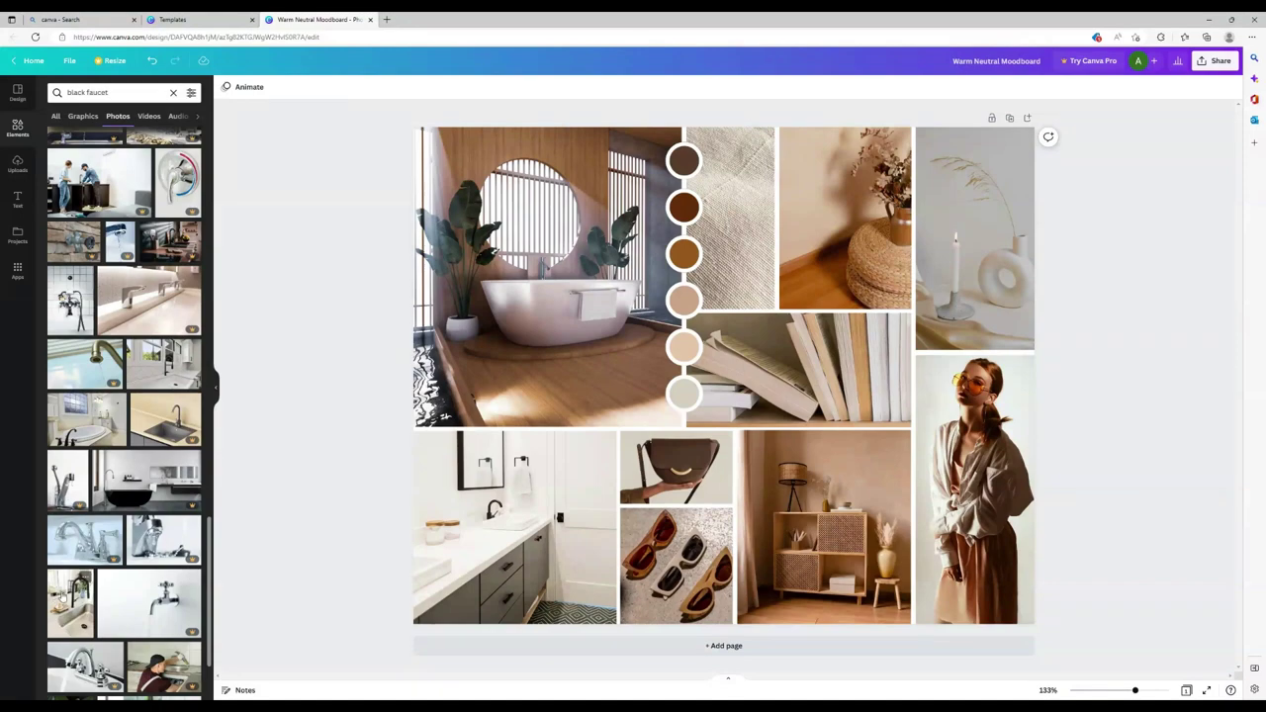
pyautogui.moveTo(93, 595); pyautogui.dragTo(1001, 249)
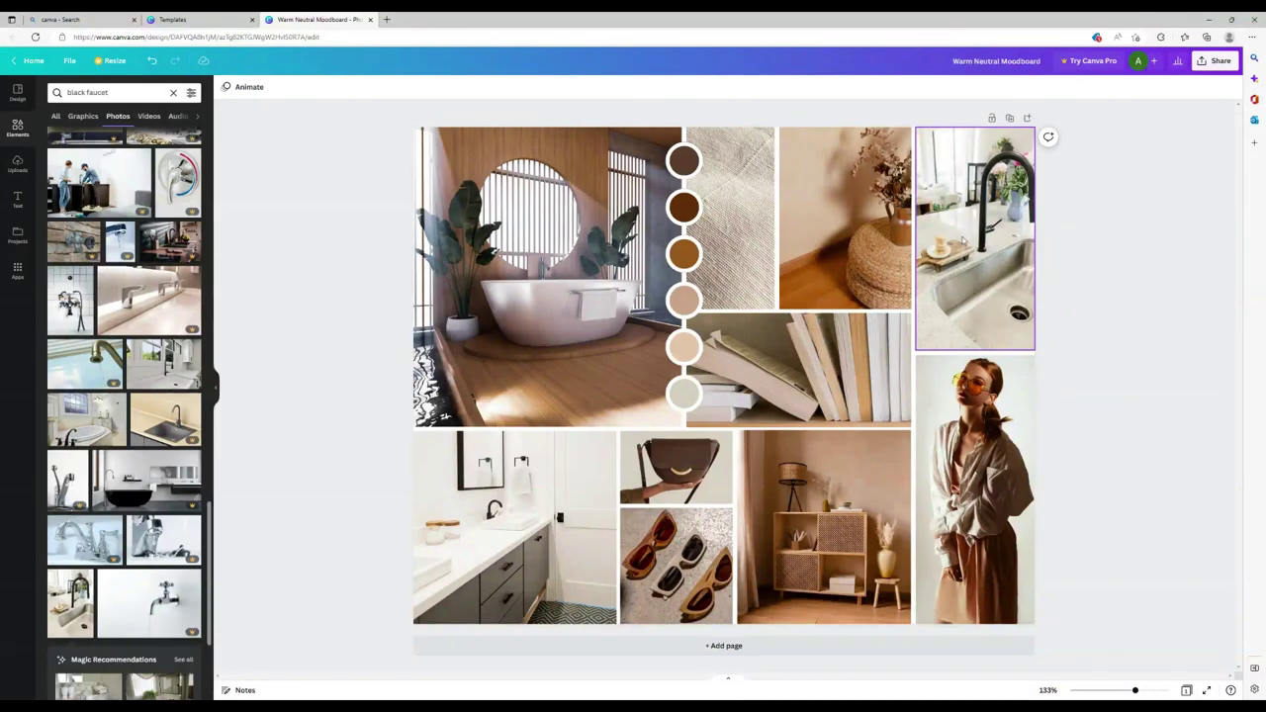
# Step: Crop the black faucet photo by shifting it sideways within its frame so the whole faucet shows
pyautogui.click(969, 239)
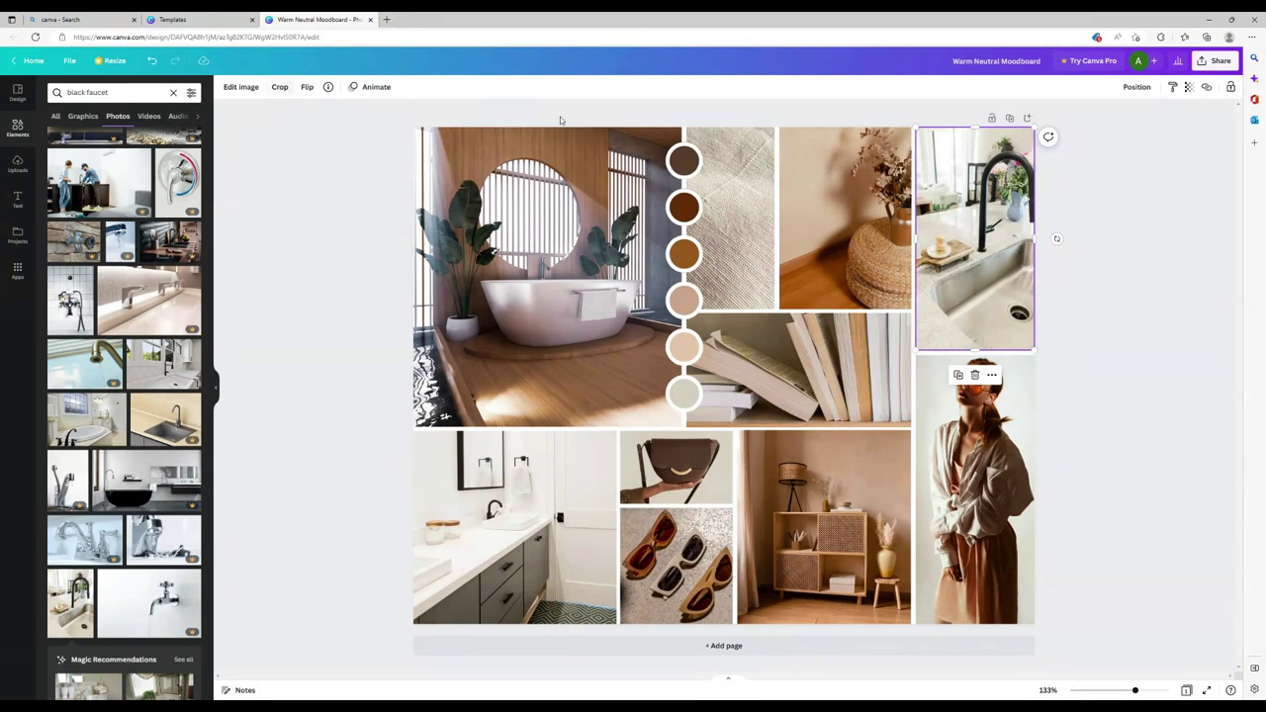
pyautogui.click(280, 87)
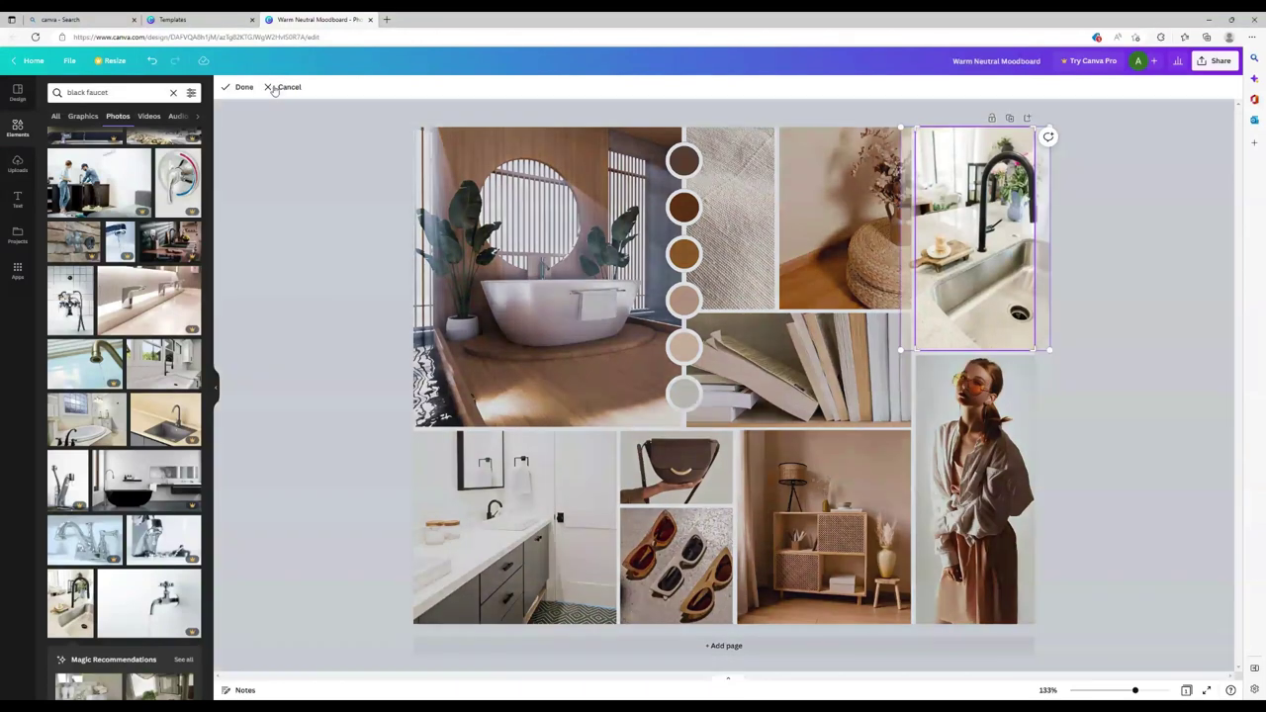
pyautogui.moveTo(1000, 237); pyautogui.dragTo(992, 212)
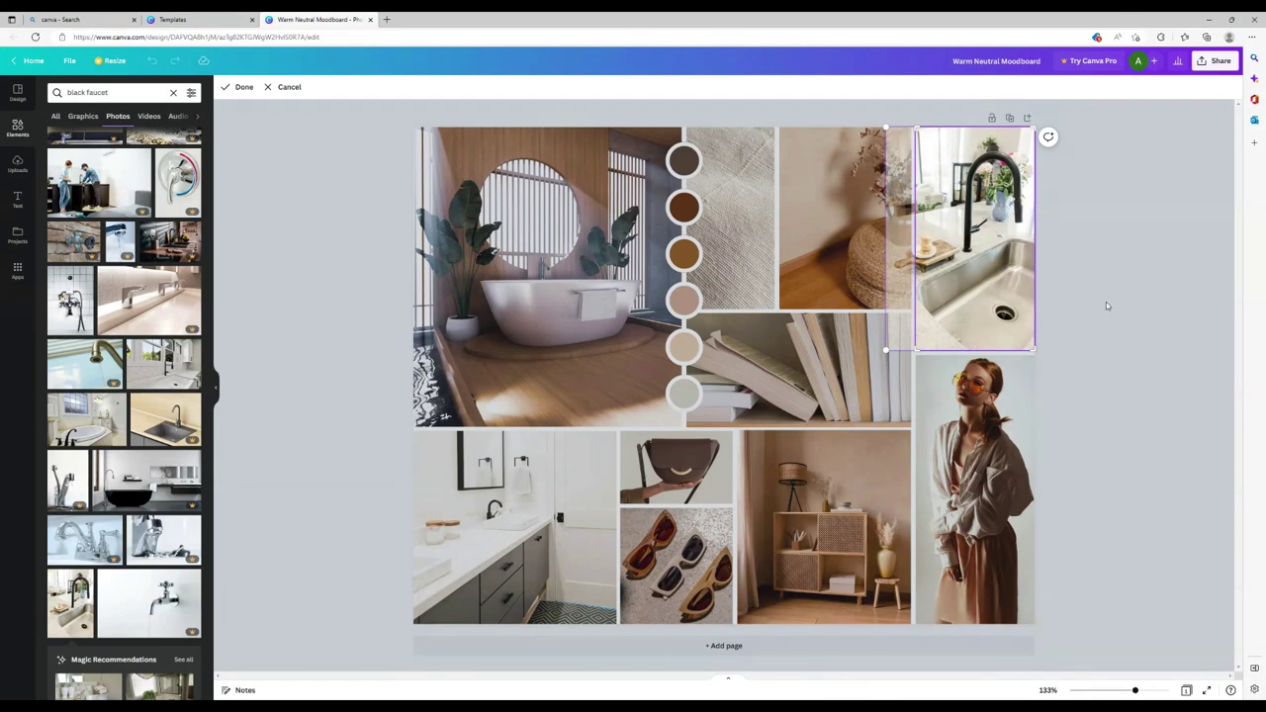
pyautogui.click(1094, 271)
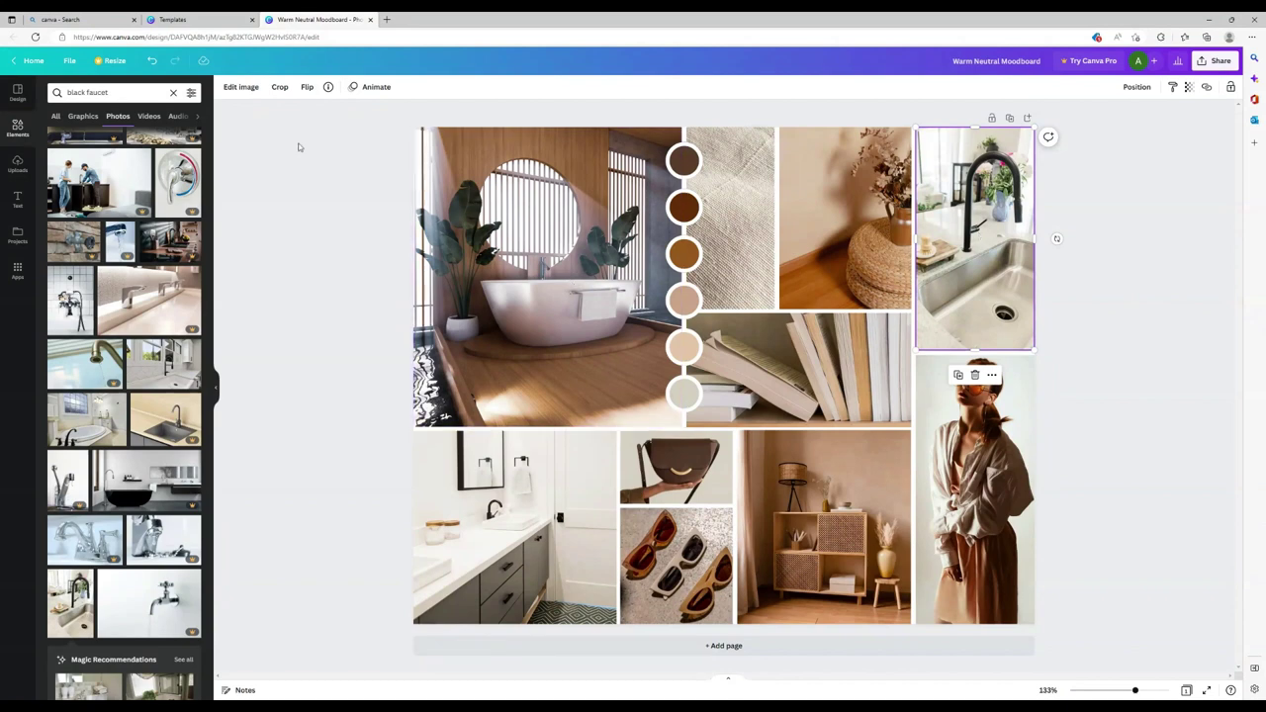
# Step: Search the photo library for "towels"
pyautogui.tripleClick(89, 91)
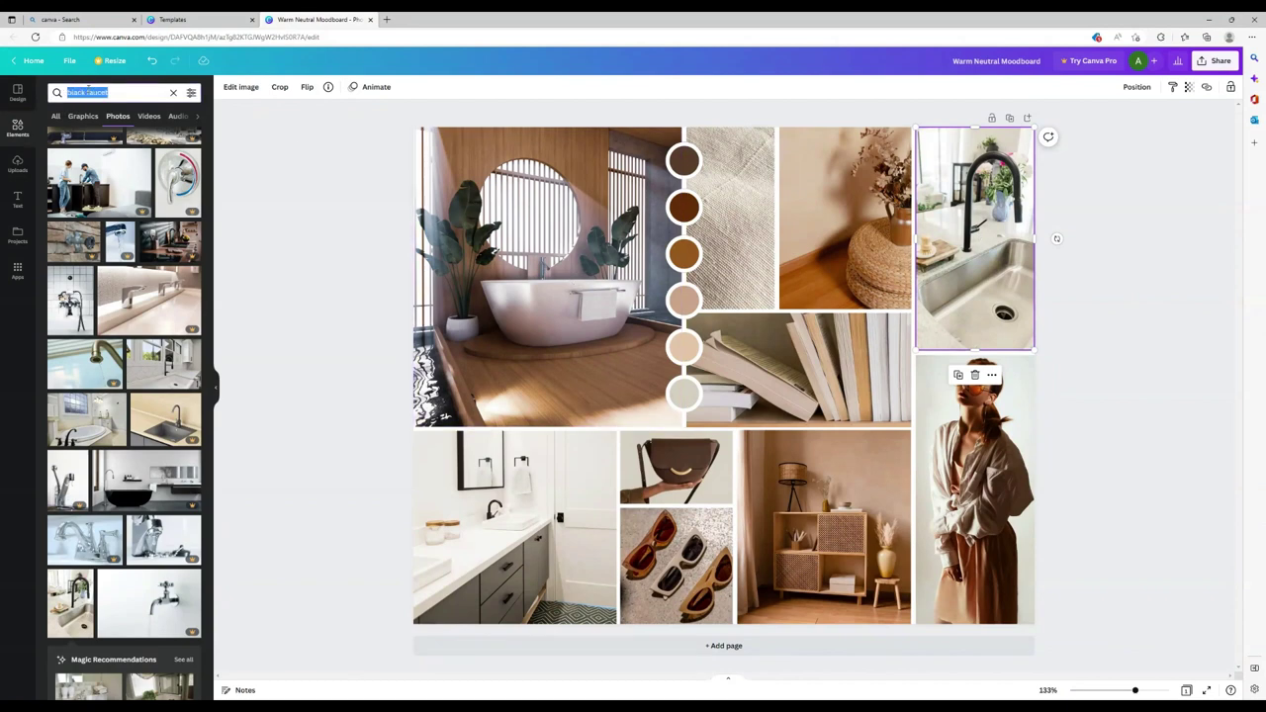
pyautogui.write('towels')
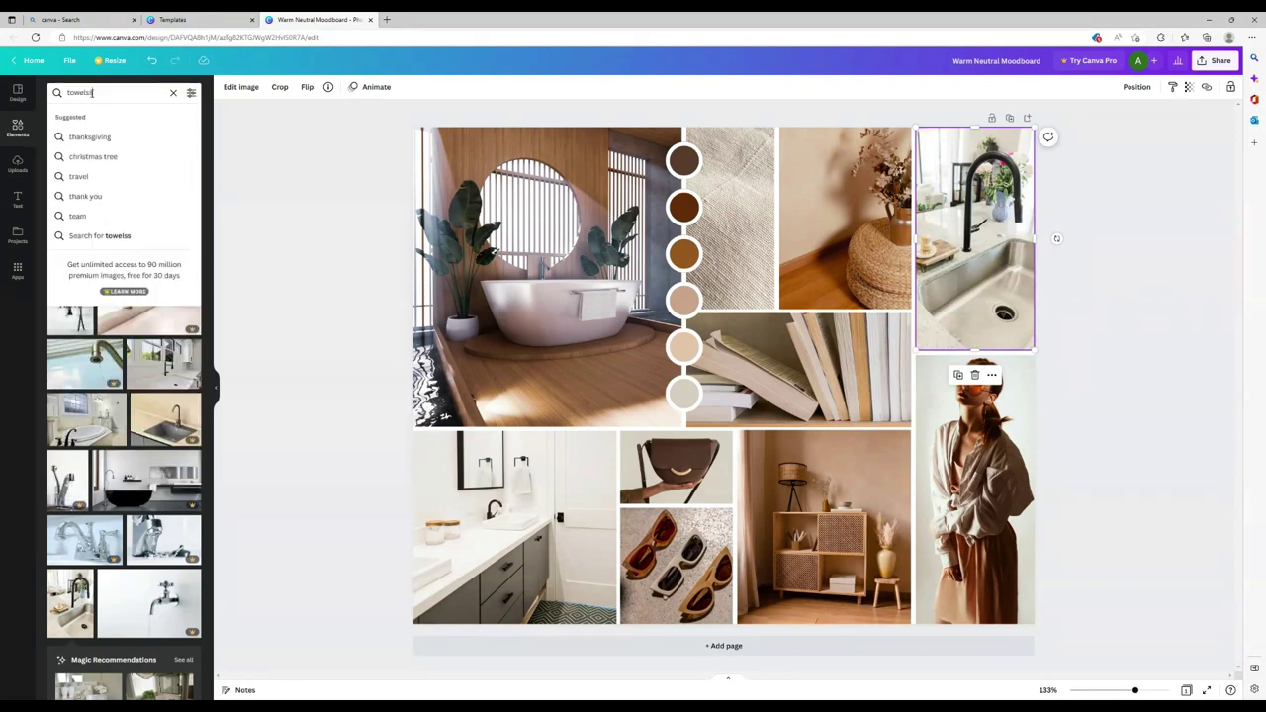
pyautogui.press('Return')
pyautogui.click(115, 94)
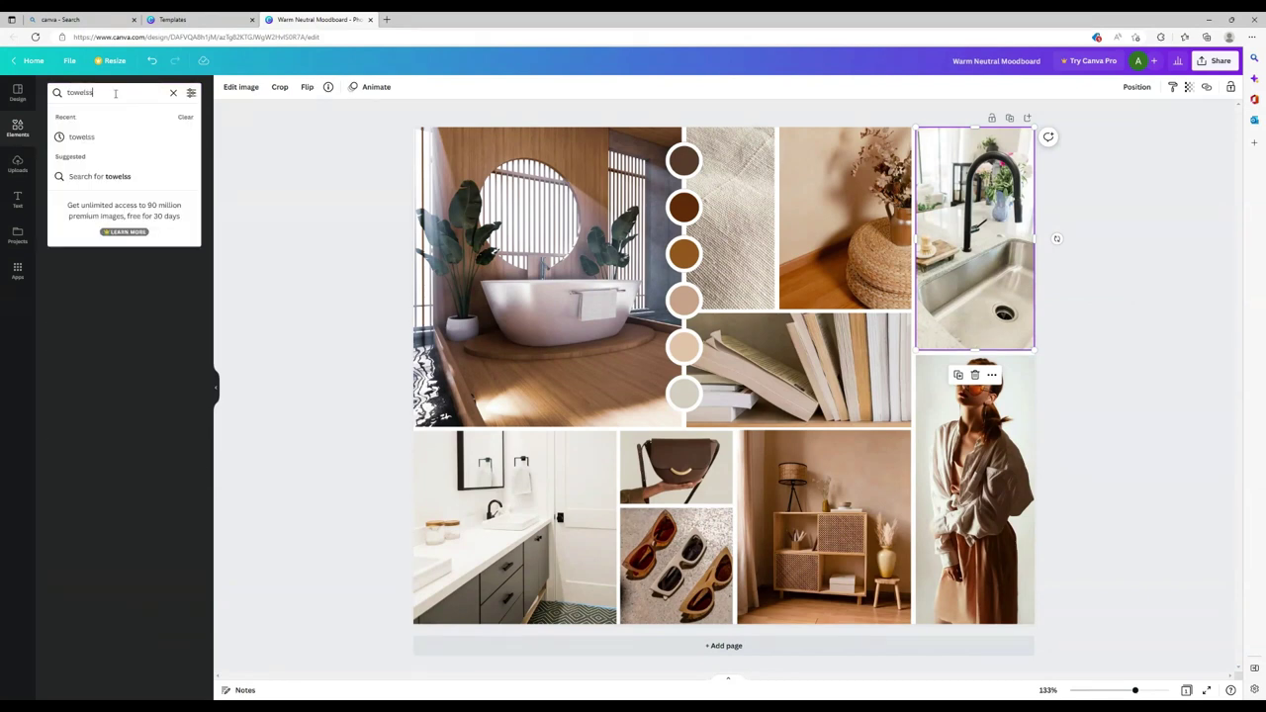
pyautogui.press('BackSpace')
pyautogui.press('Return')
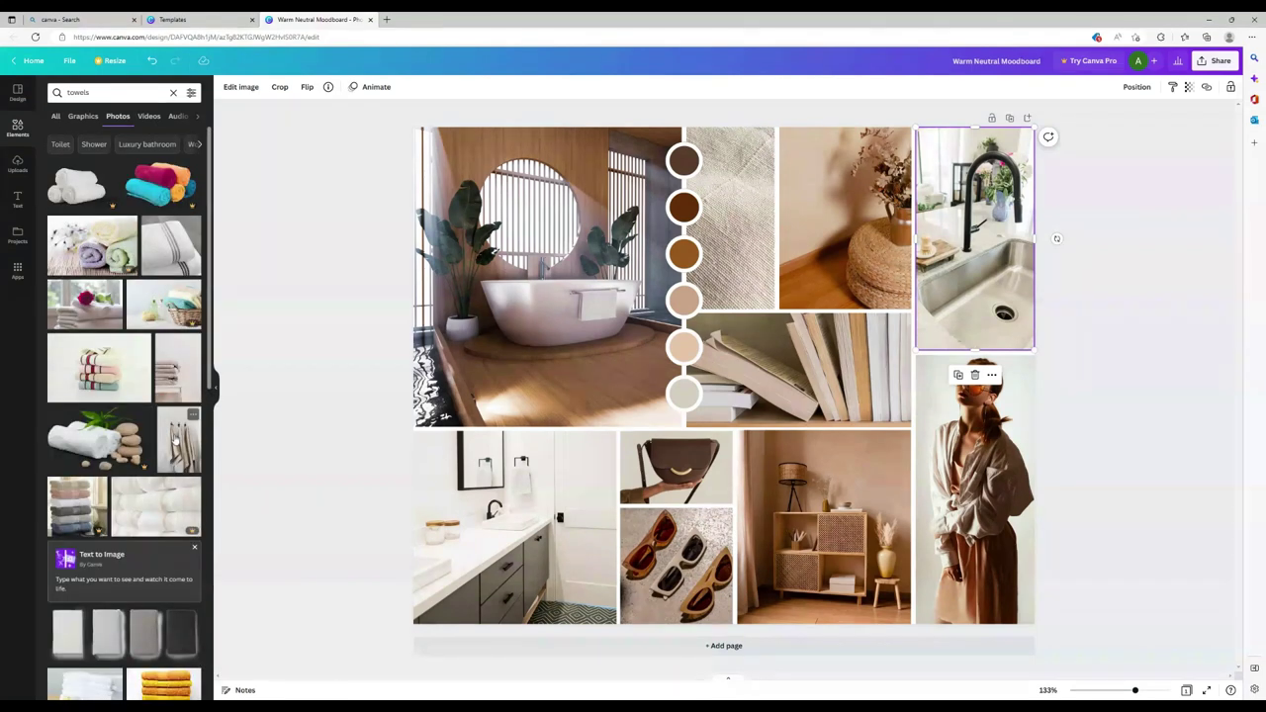
# Step: Replace the linen fabric photo with the photo of four folded towels, cropped to show only the dark charcoal towel
pyautogui.scroll(-5, 175, 442)
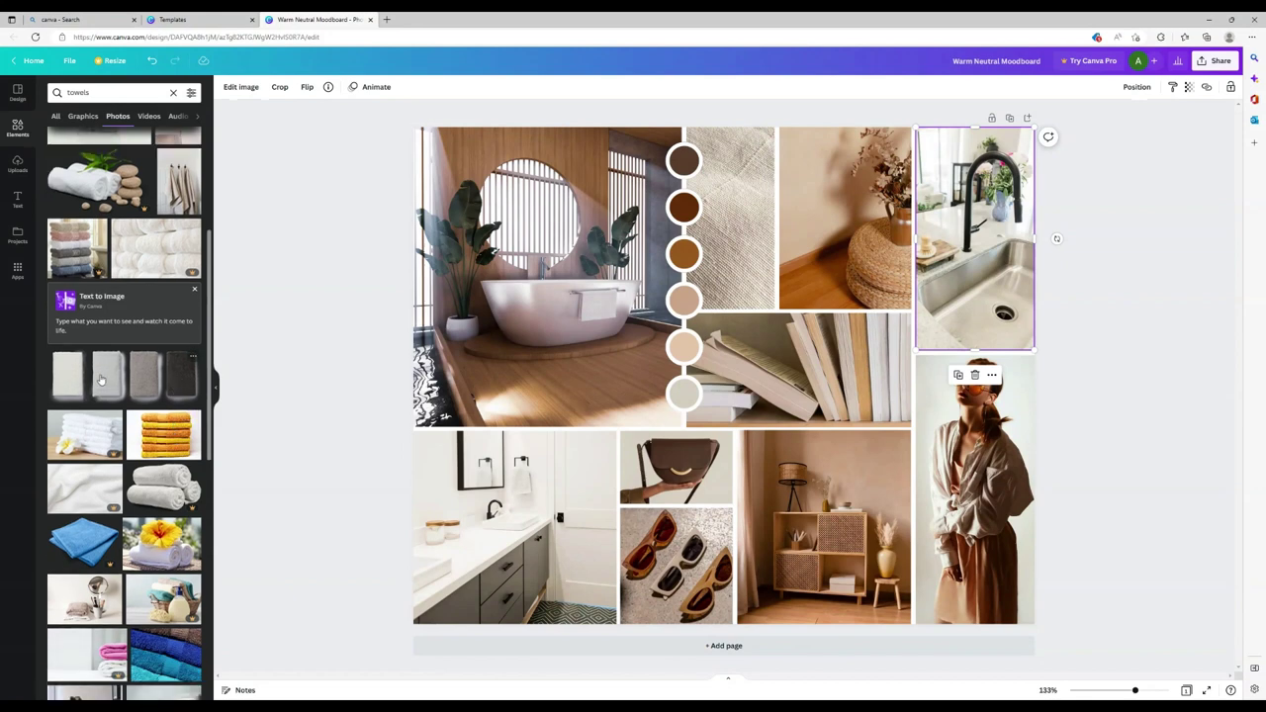
pyautogui.moveTo(100, 379); pyautogui.dragTo(740, 202)
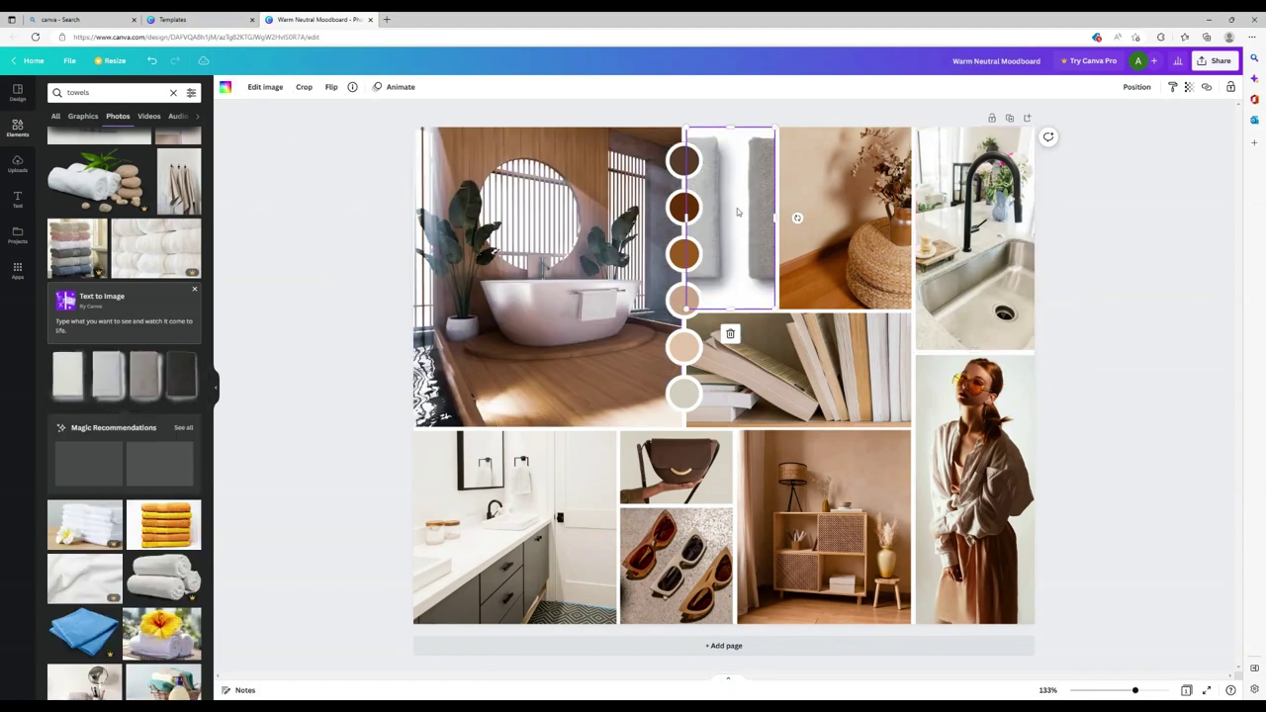
pyautogui.click(304, 87)
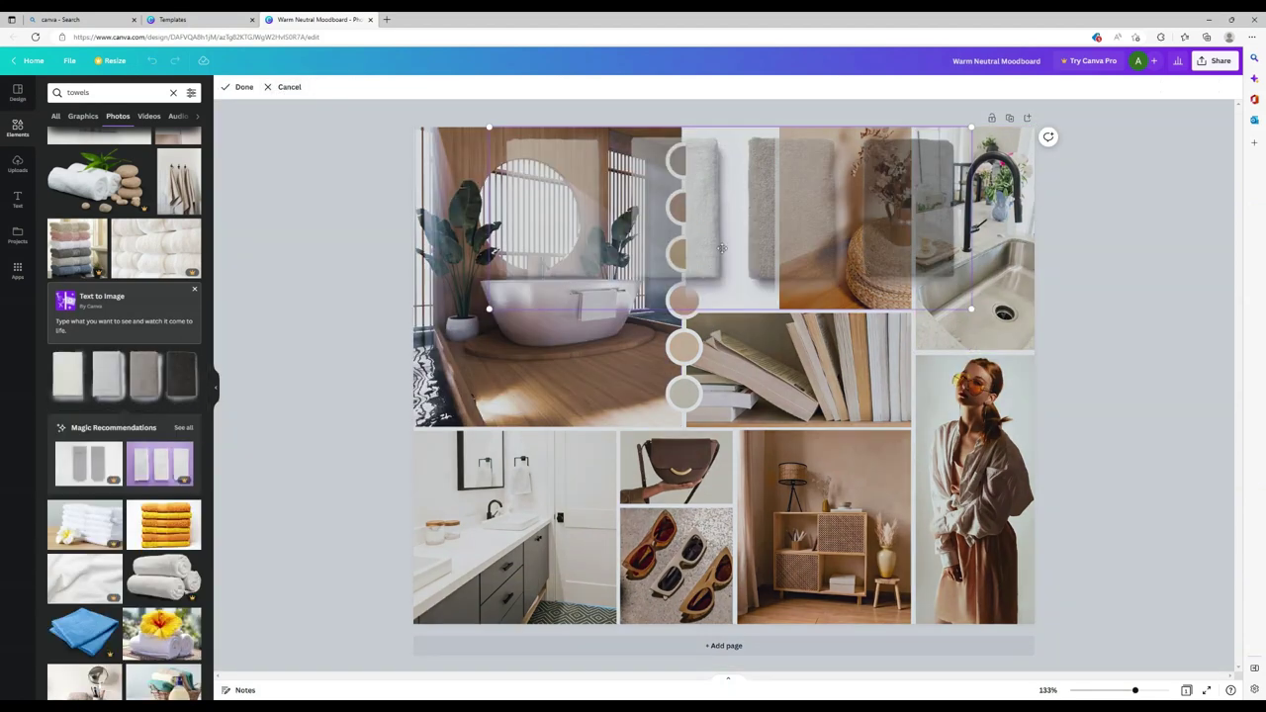
pyautogui.moveTo(737, 224); pyautogui.dragTo(554, 227)
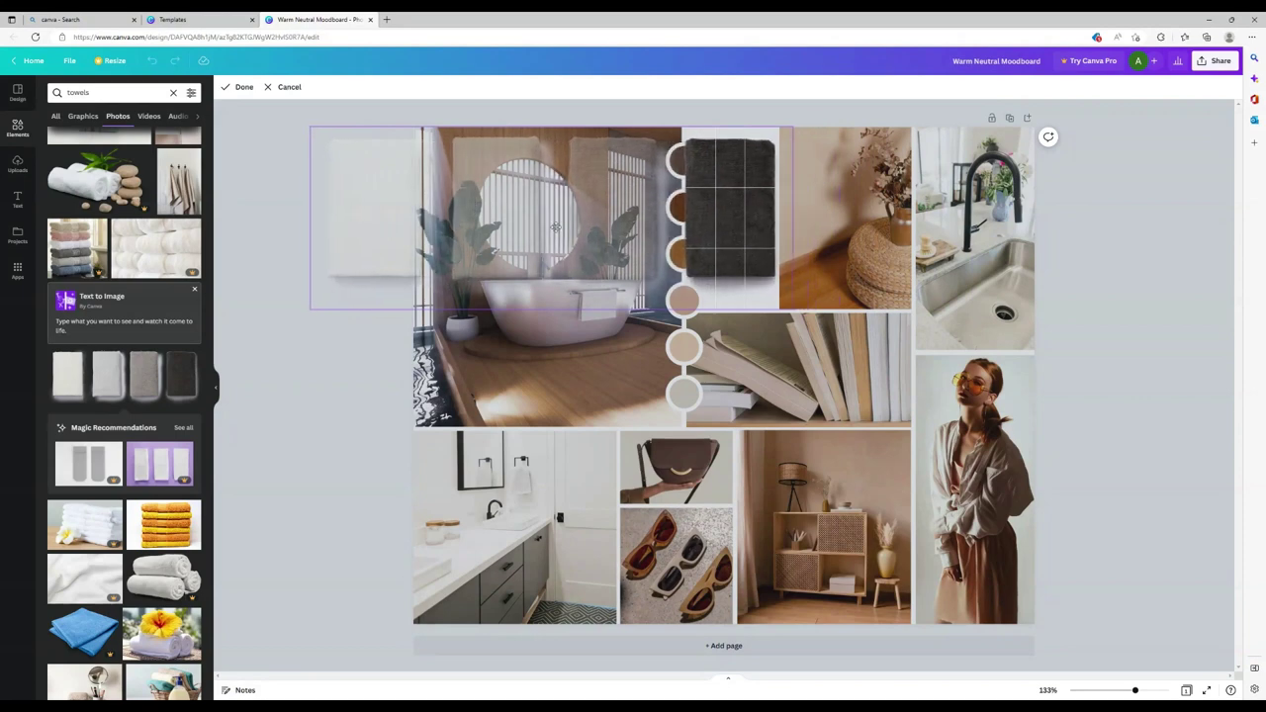
pyautogui.click(320, 439)
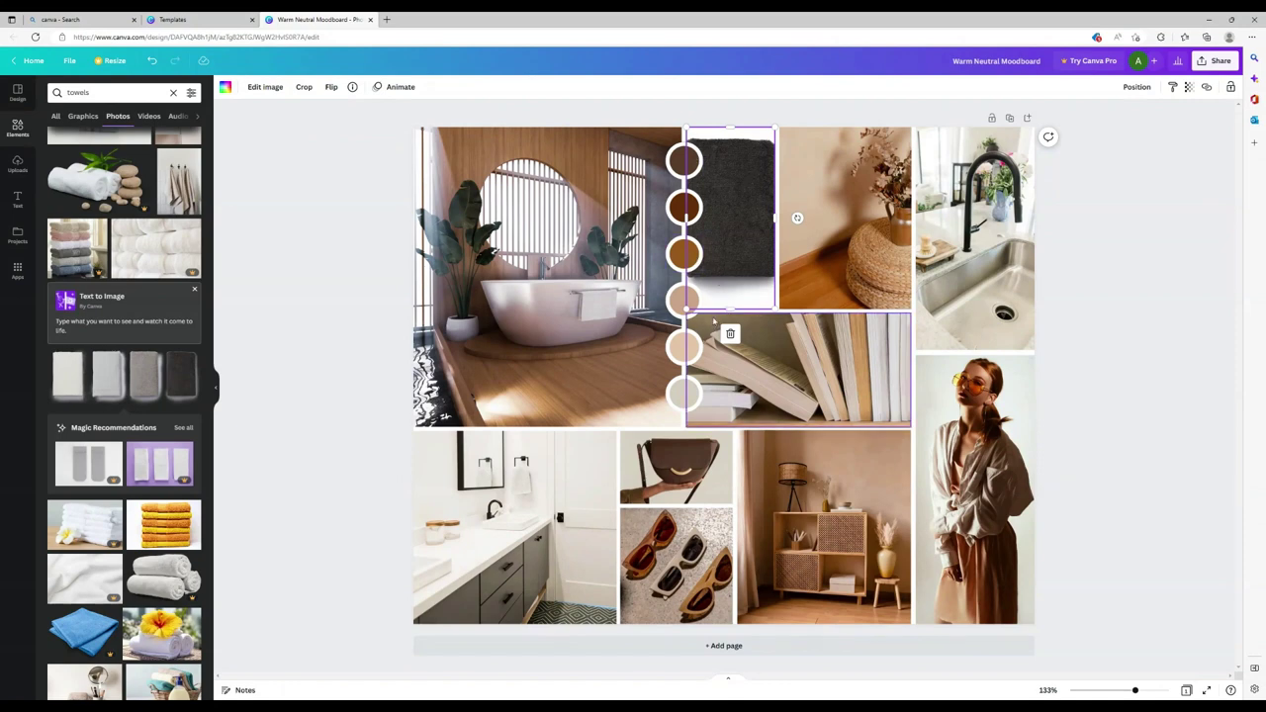
# Step: Search the photos for "green geometric tiles" and replace the collage's books photo with the green herringbone tile photo
pyautogui.click(67, 89)
pyautogui.doubleClick(69, 91)
pyautogui.write('gre')
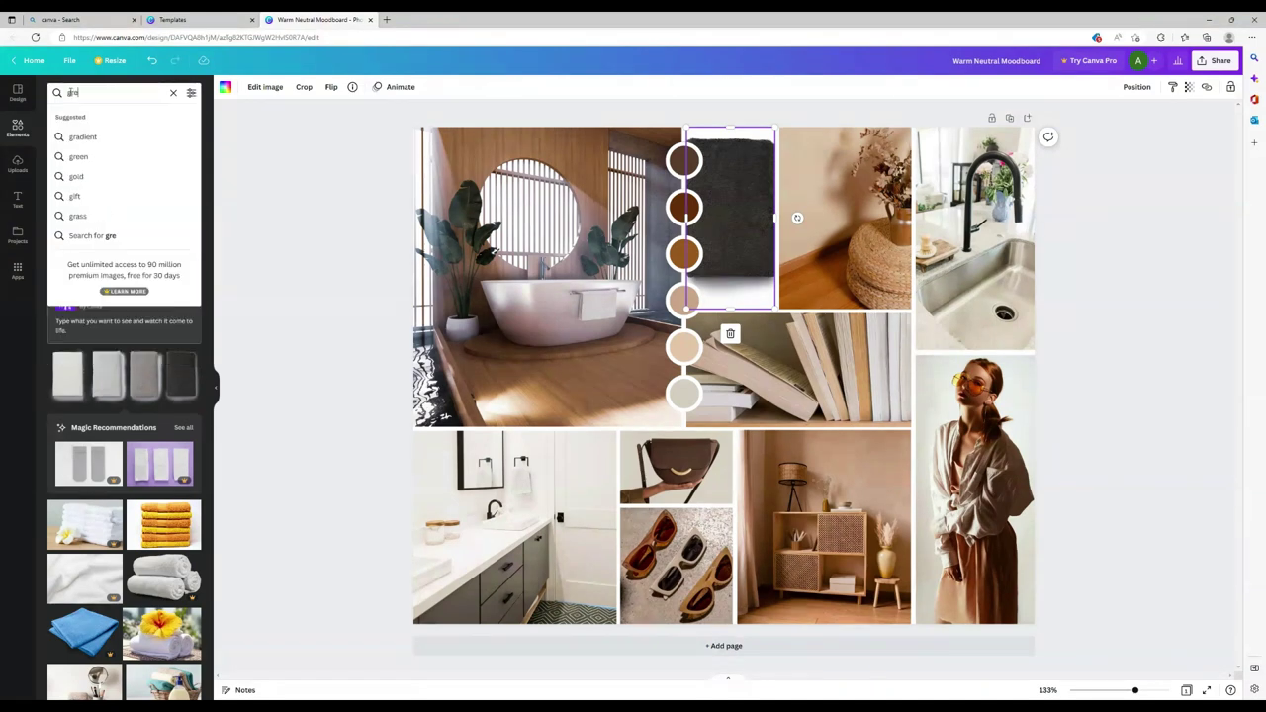
pyautogui.write('en geometric tiles')
pyautogui.press('Return')
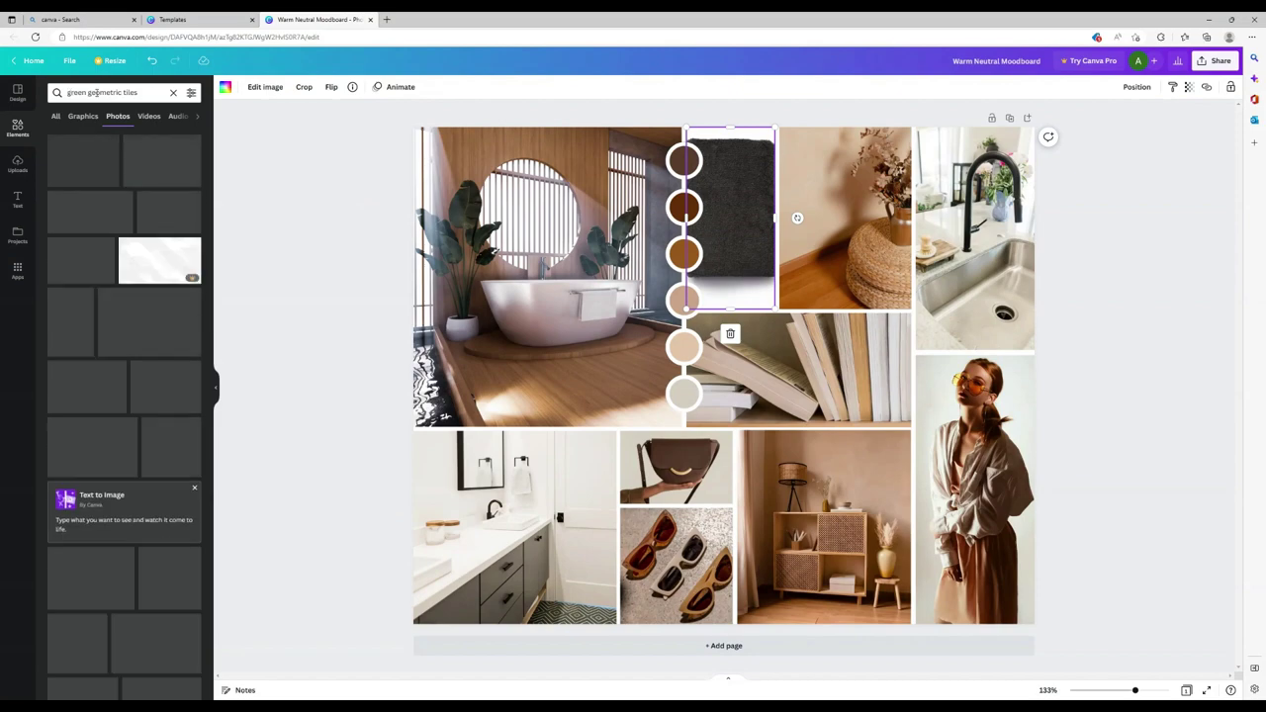
pyautogui.scroll(-10, 155, 555)
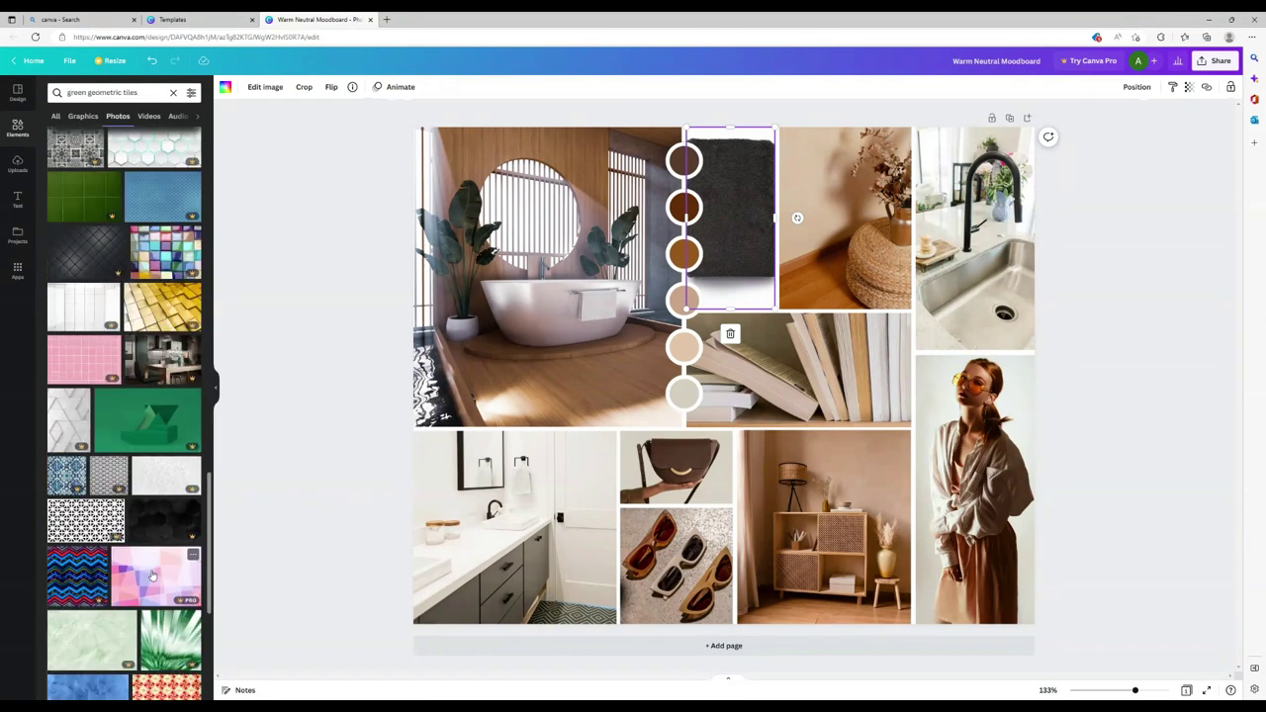
pyautogui.moveTo(99, 475); pyautogui.dragTo(796, 371)
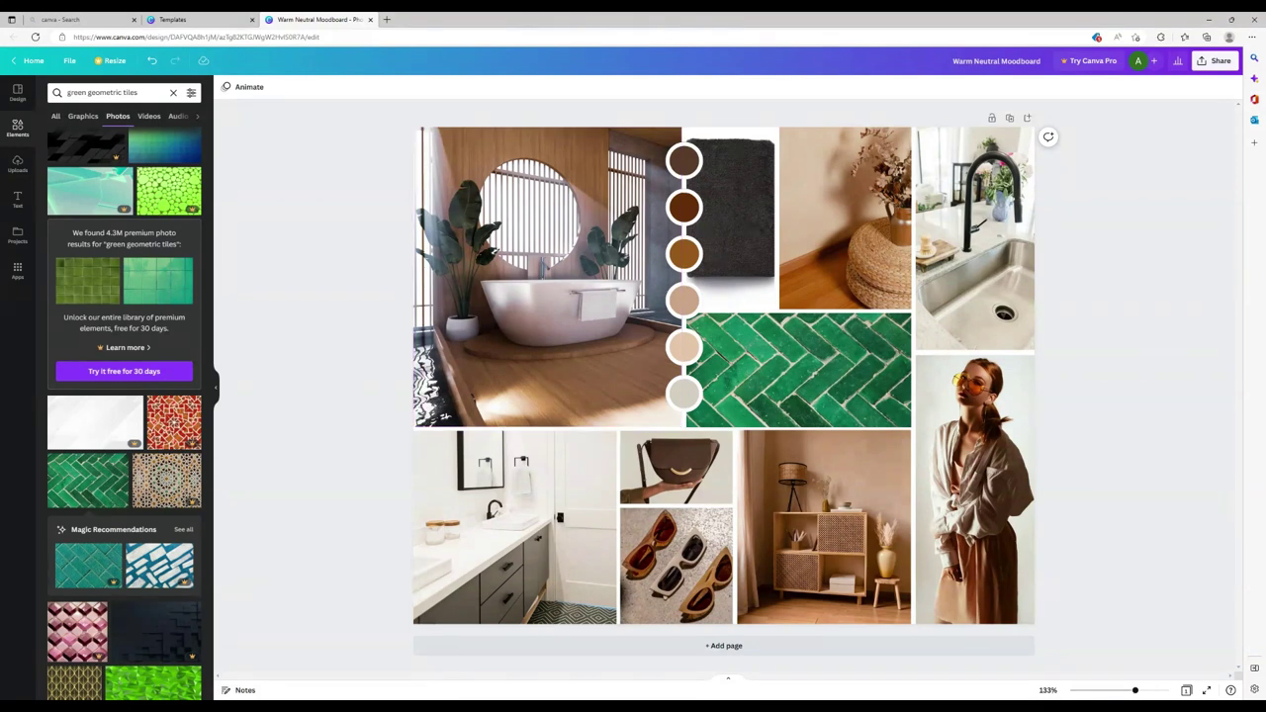
# Step: Search the photo library for "wood bench" and refine the search to "wood benchtop"
pyautogui.click(104, 92)
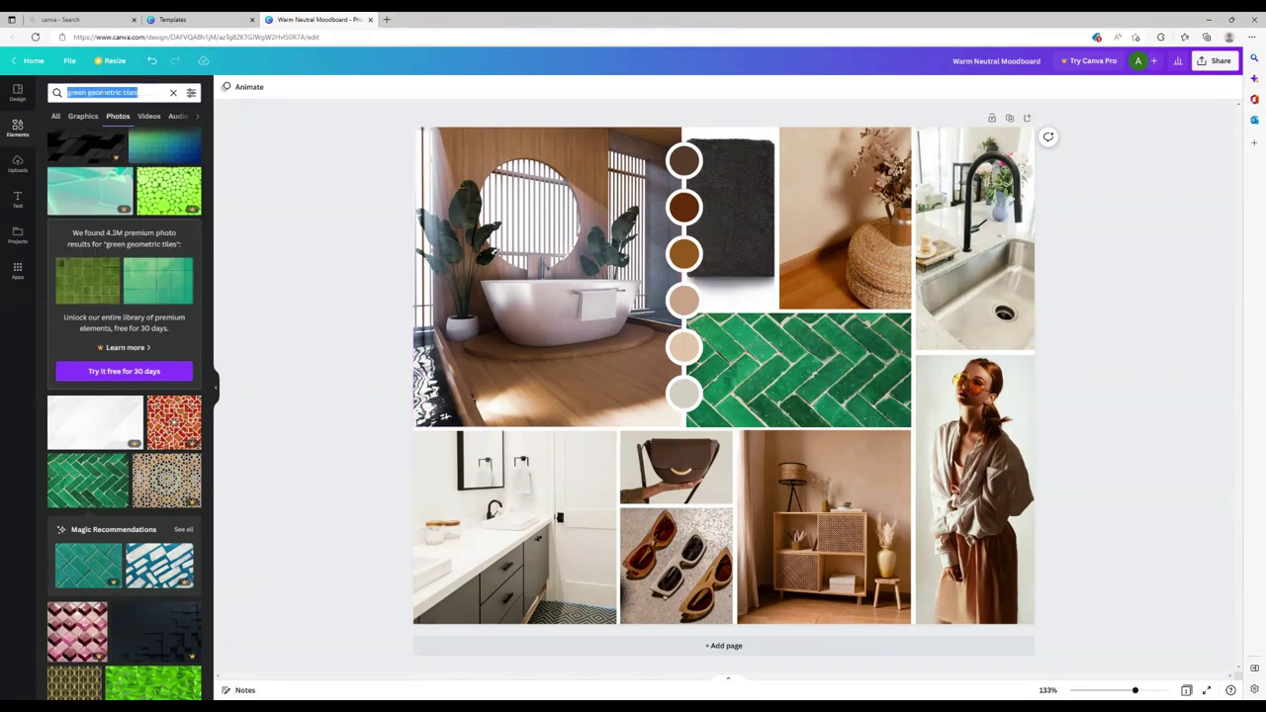
pyautogui.write('wood')
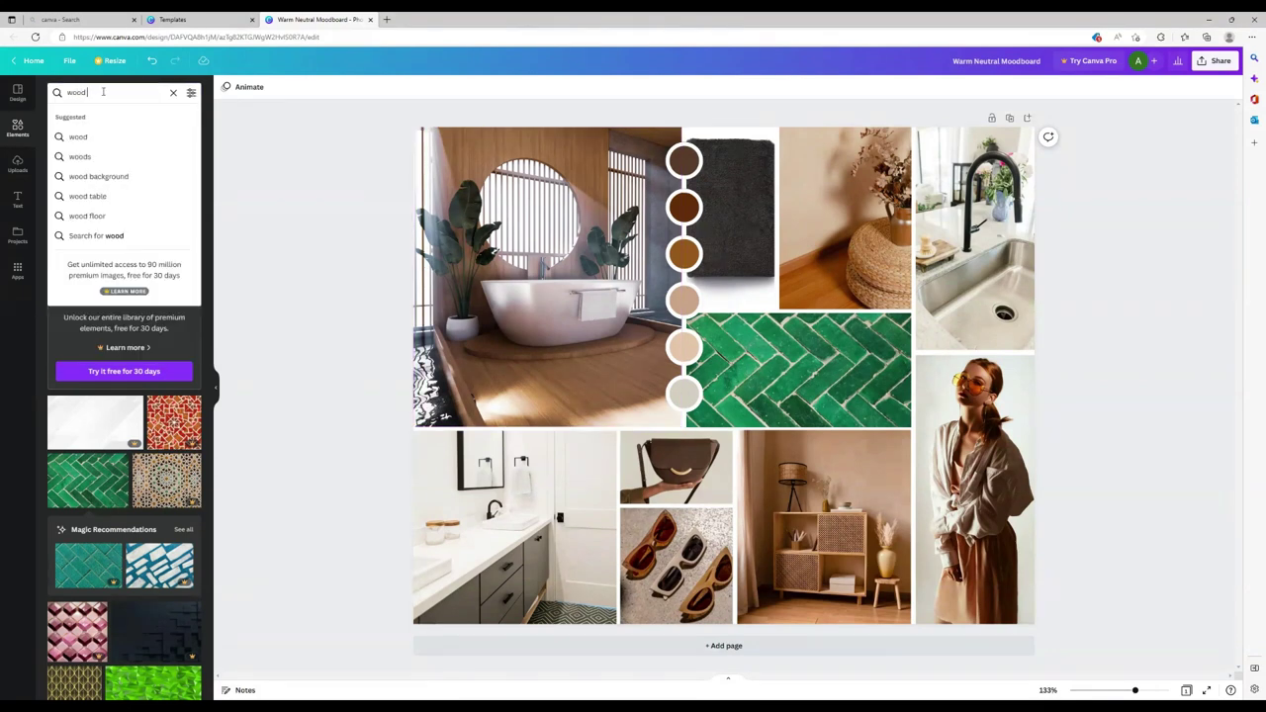
pyautogui.write(' bench')
pyautogui.press('Return')
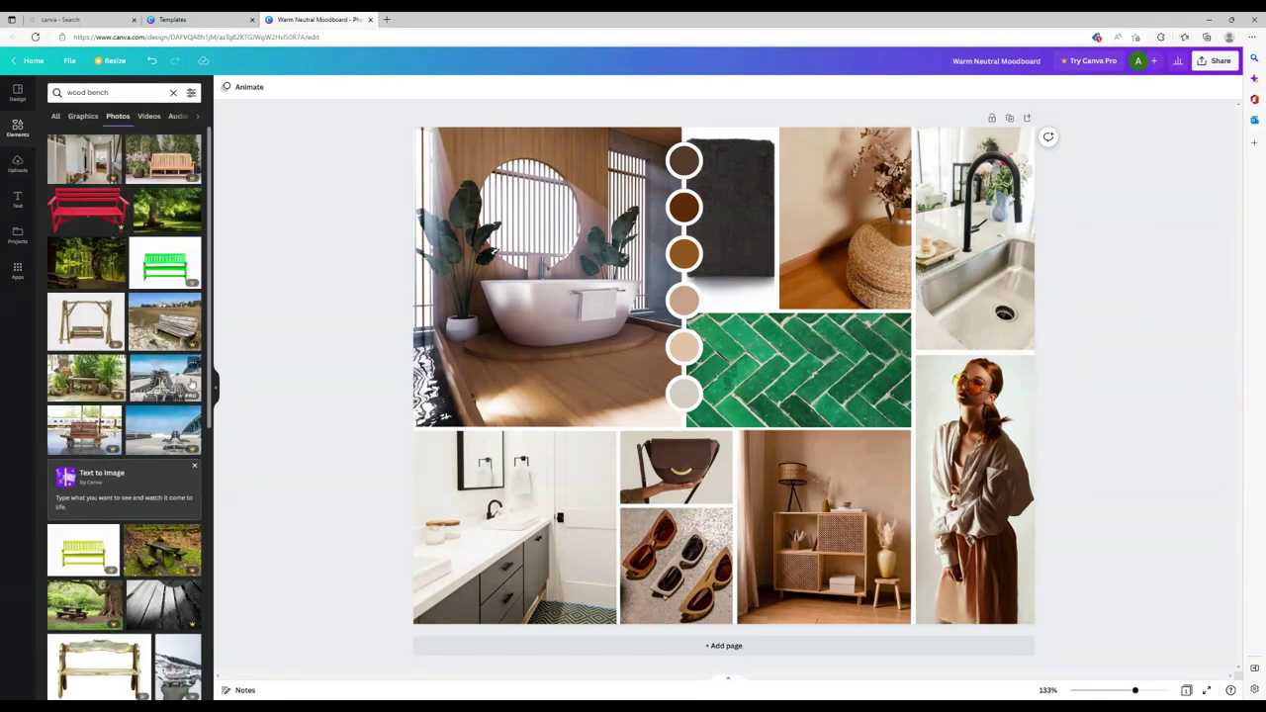
pyautogui.click(127, 94)
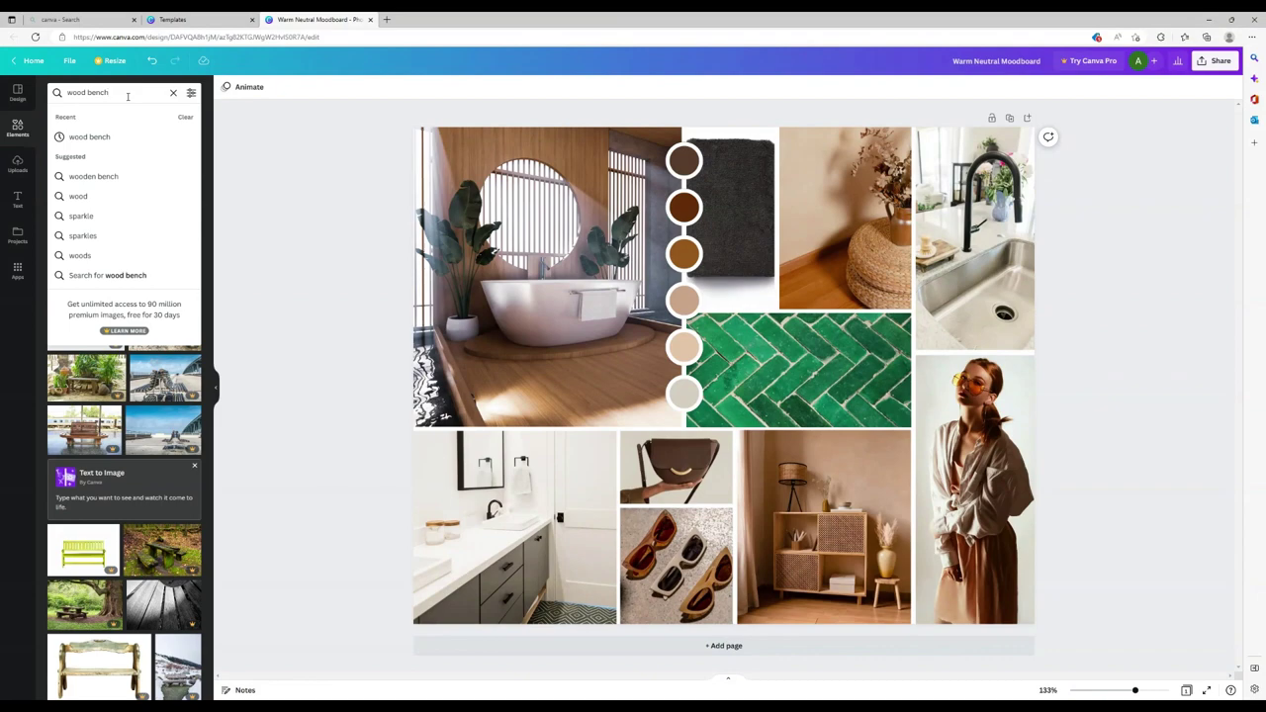
pyautogui.write('top')
pyautogui.press('Return')
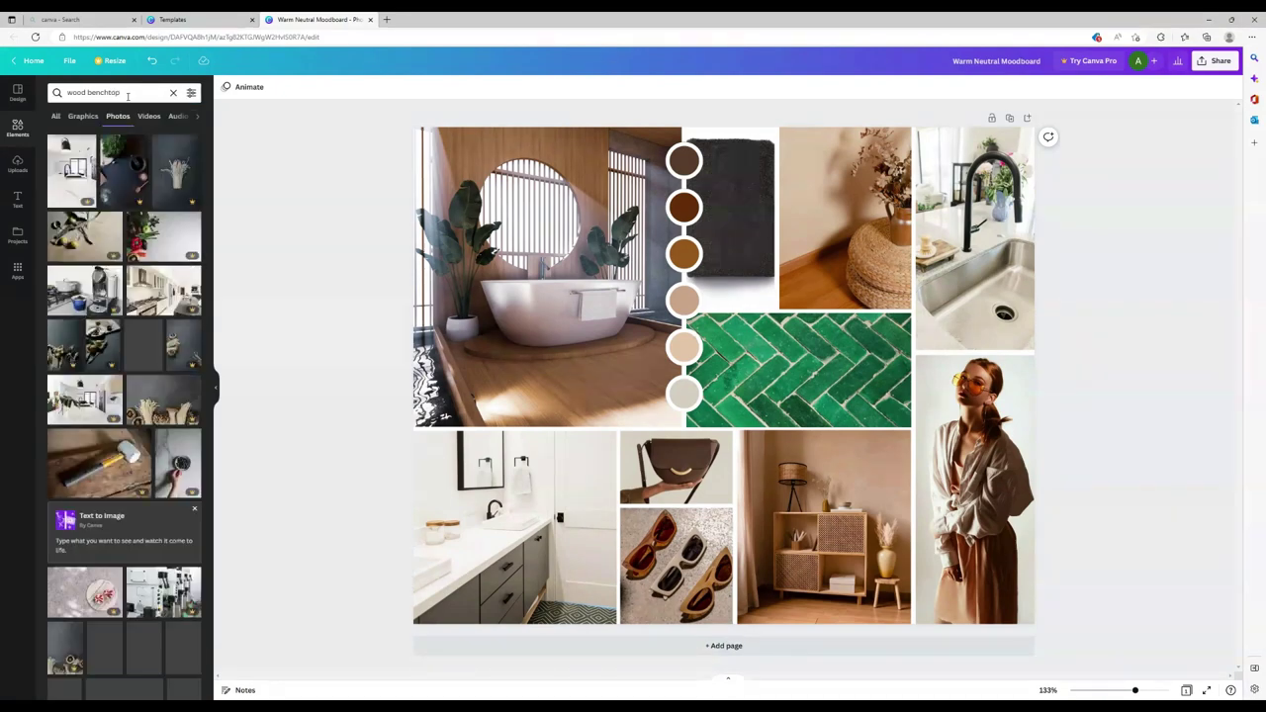
# Step: Replace the collage's brown handbag photo with the plain light wood grain photo
pyautogui.scroll(-5, 71, 593)
pyautogui.scroll(-2, 72, 594)
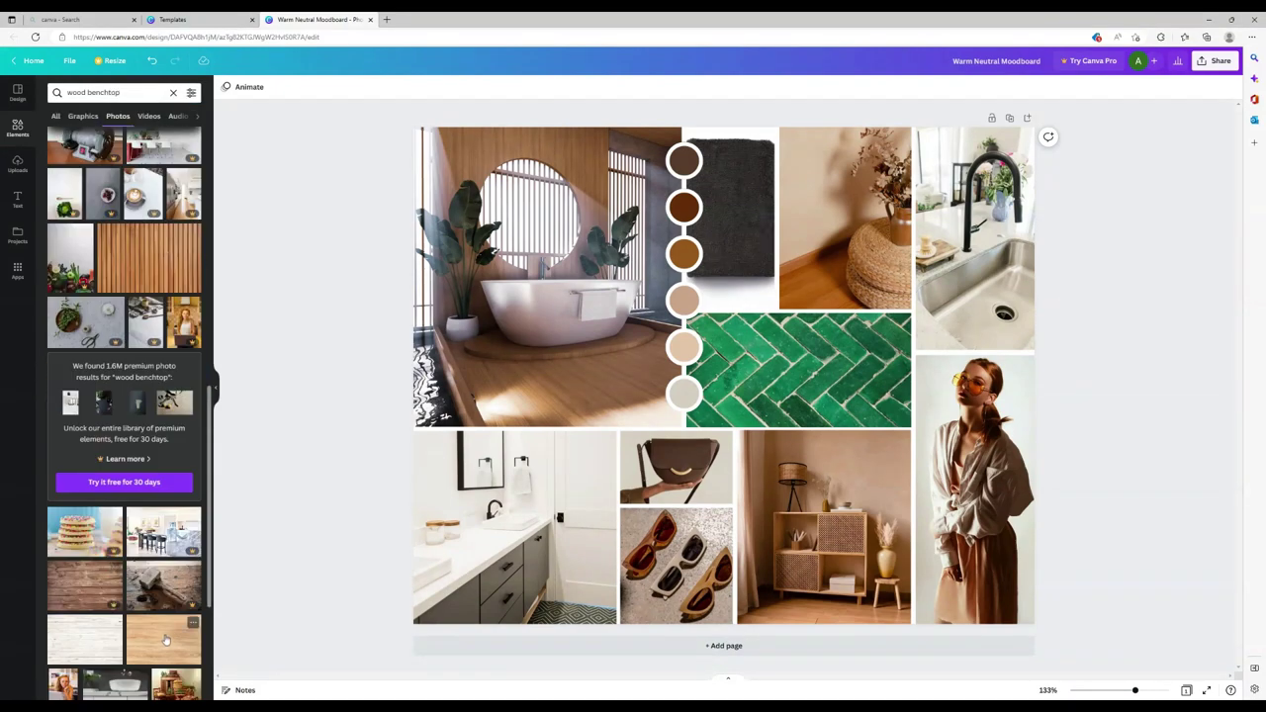
pyautogui.moveTo(164, 643); pyautogui.dragTo(689, 449)
pyautogui.click(796, 359)
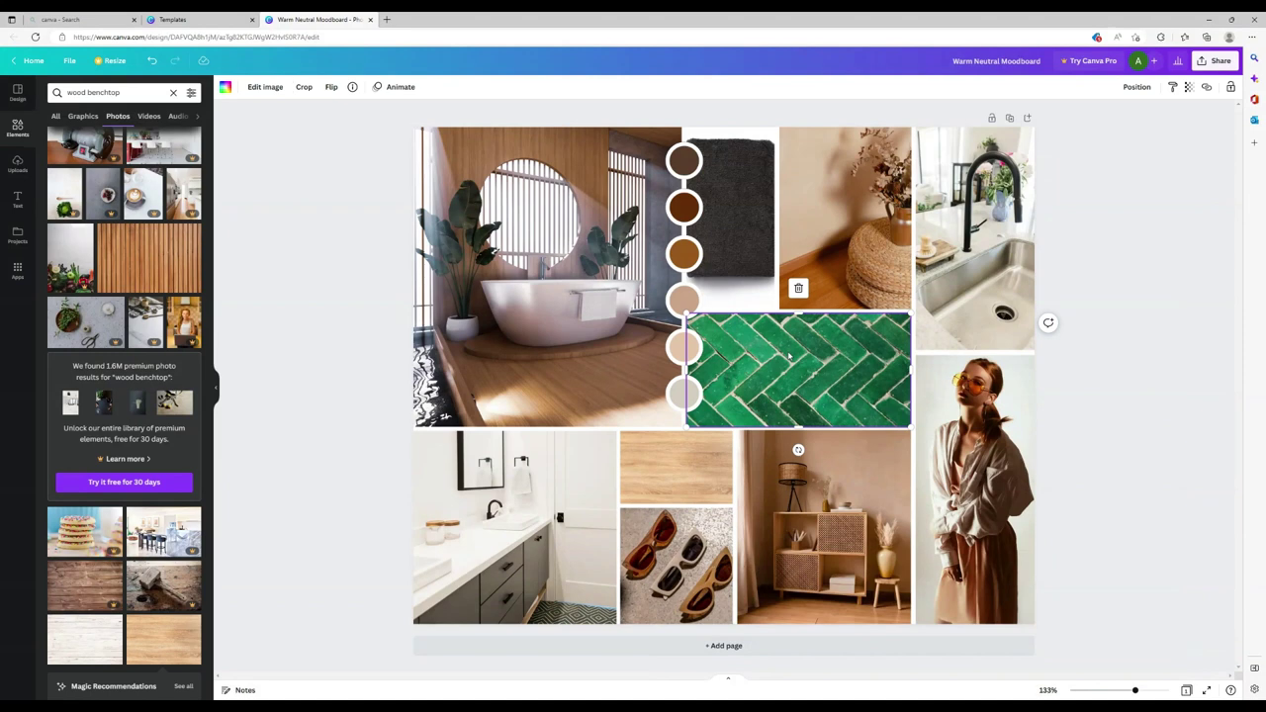
pyautogui.moveTo(799, 370); pyautogui.dragTo(784, 403)
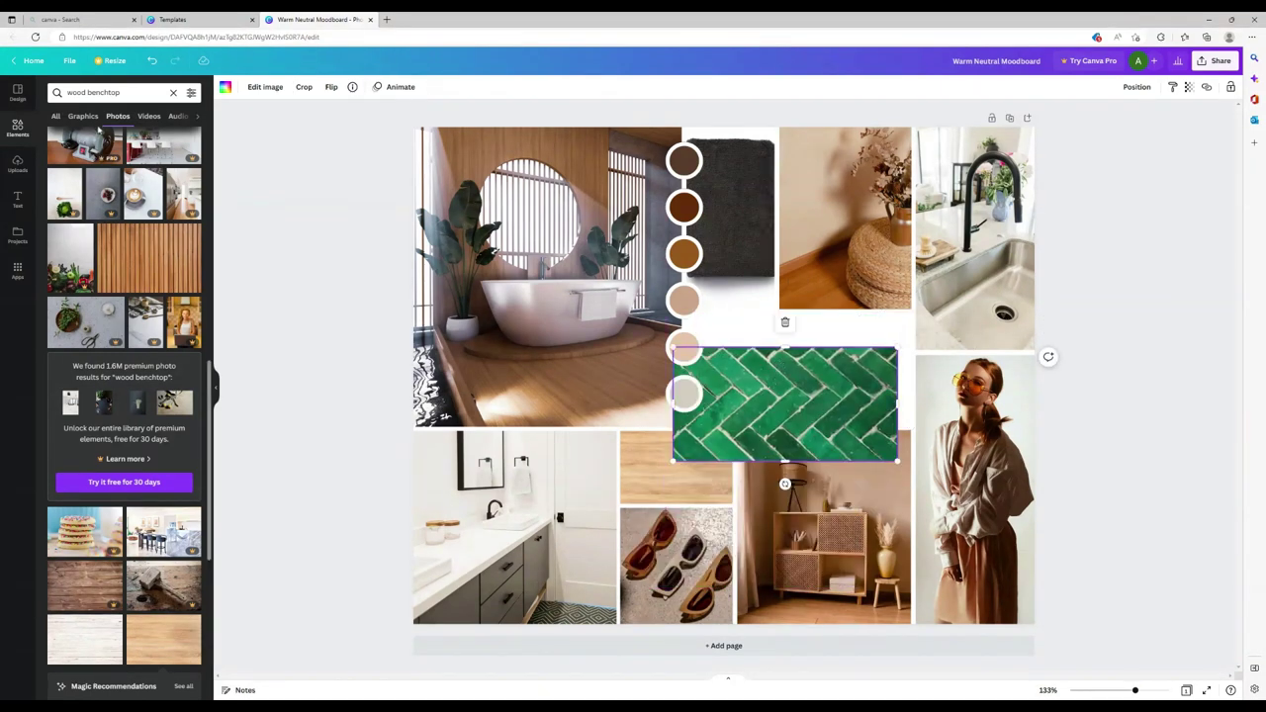
pyautogui.click(151, 60)
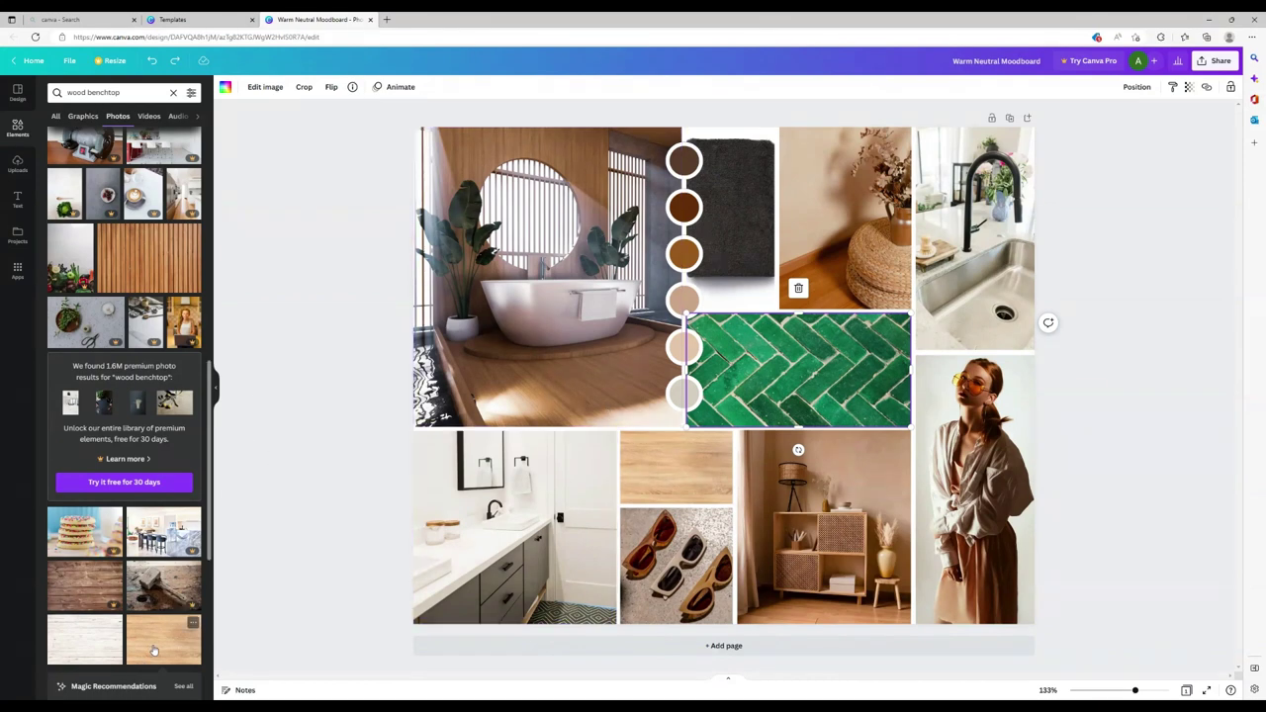
# Step: Replace the wide green herringbone tile photo with the light wood grain photo, and search the photos for "green geometric tiles"
pyautogui.moveTo(198, 626); pyautogui.dragTo(756, 374)
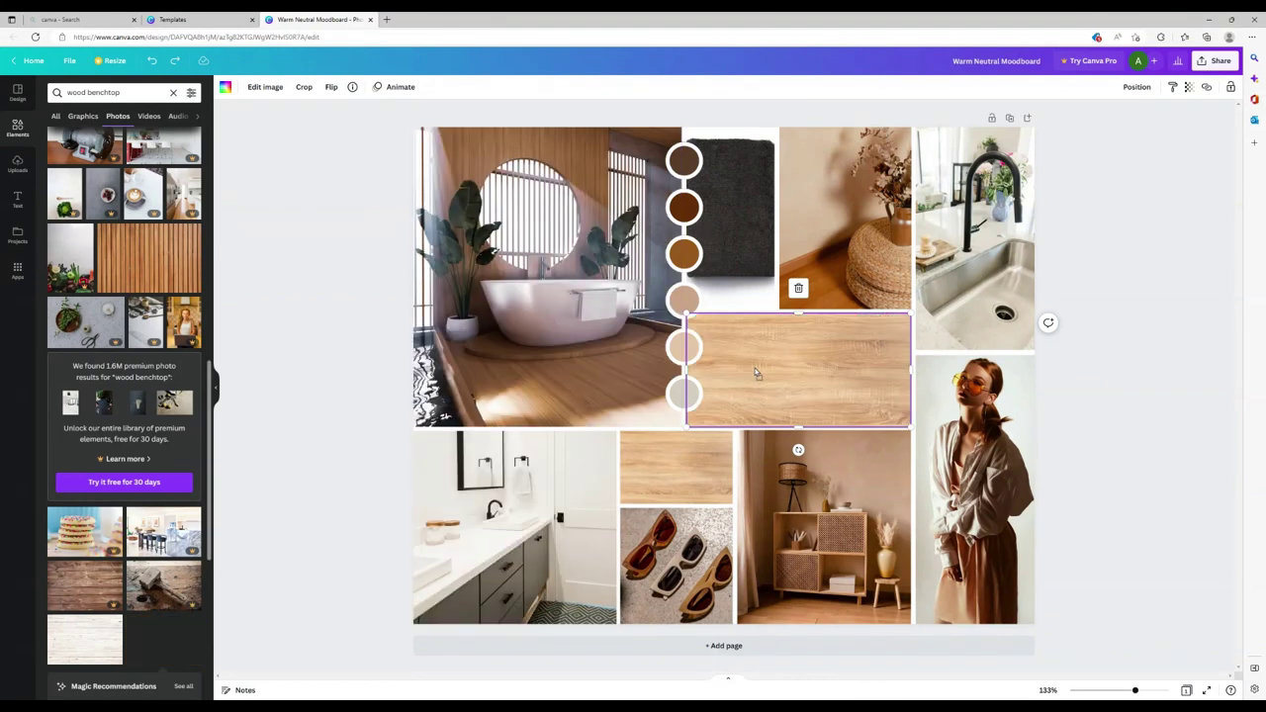
pyautogui.click(661, 476)
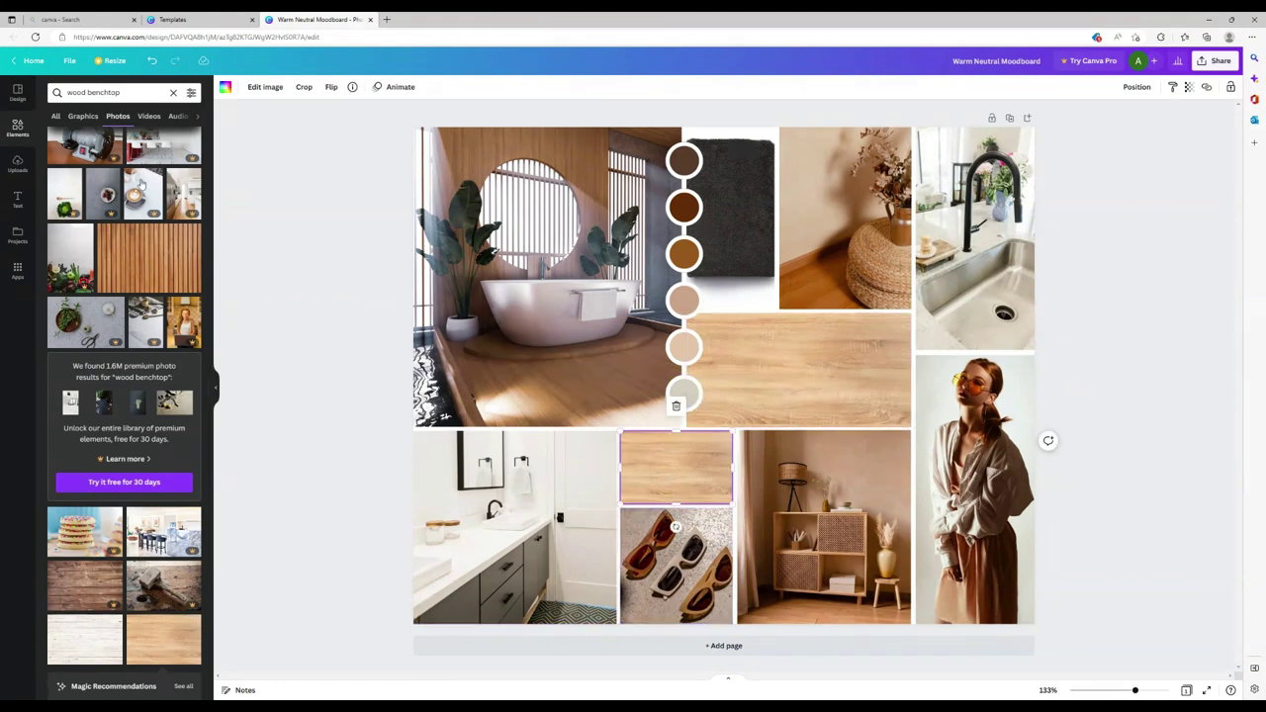
pyautogui.doubleClick(77, 92)
pyautogui.tripleClick(81, 91)
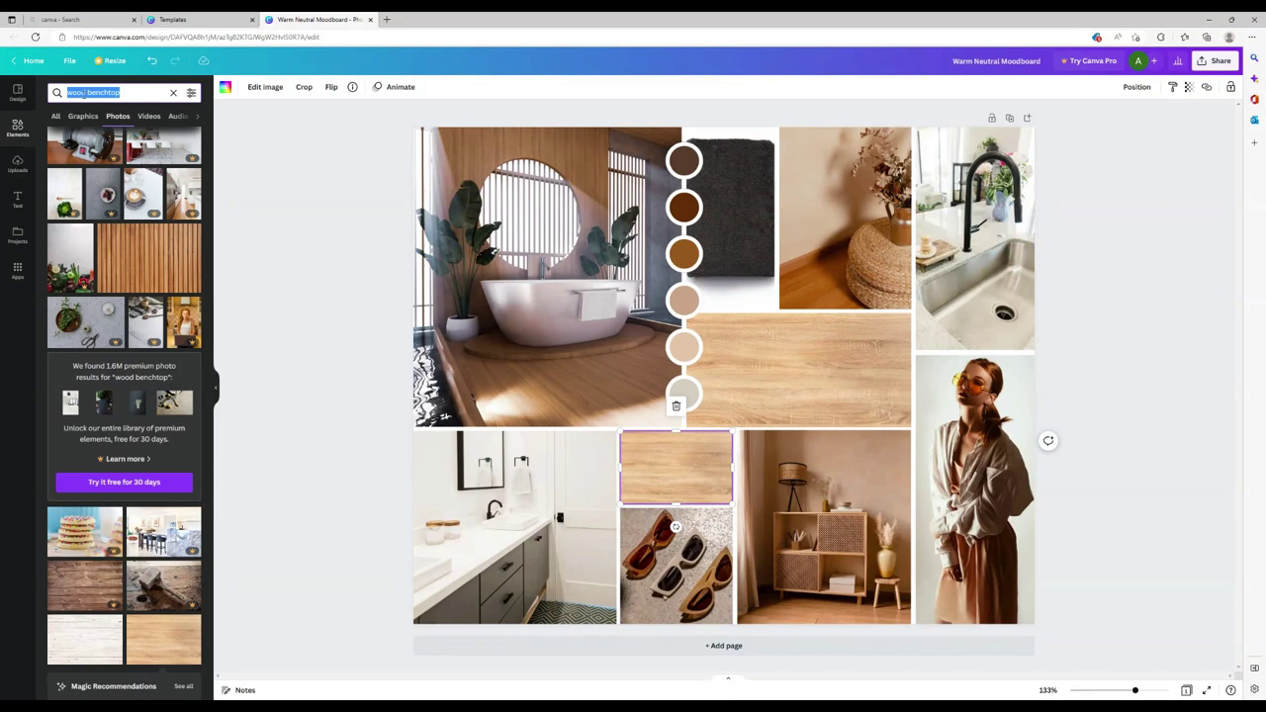
pyautogui.write('green ge')
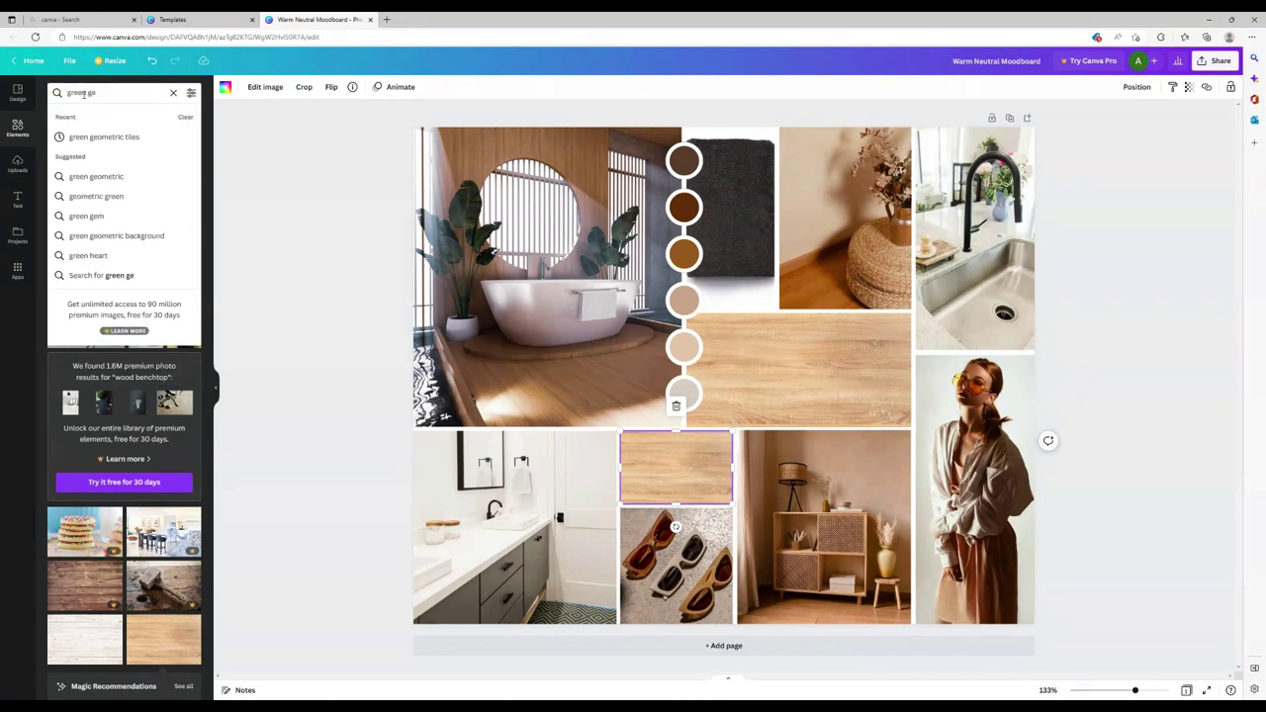
pyautogui.click(75, 136)
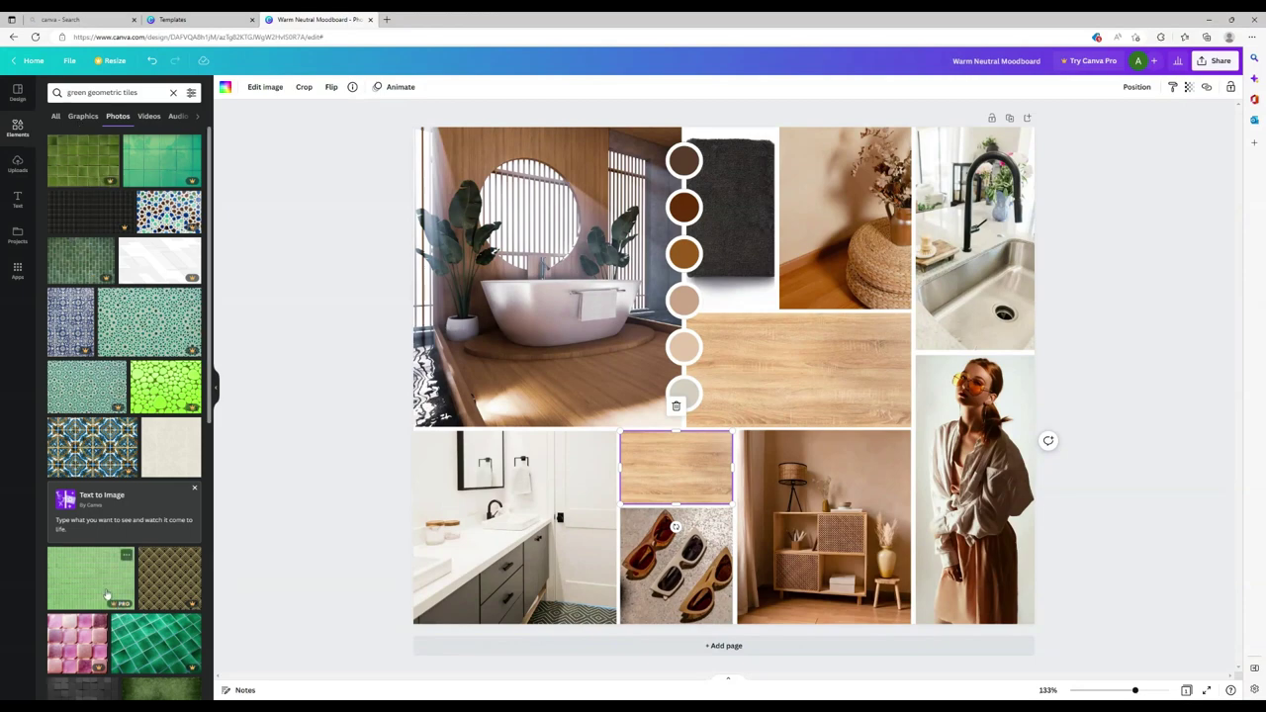
# Step: Replace the collage's sunglasses photo with the green herringbone tile photo
pyautogui.scroll(-2, 106, 593)
pyautogui.scroll(-4, 107, 593)
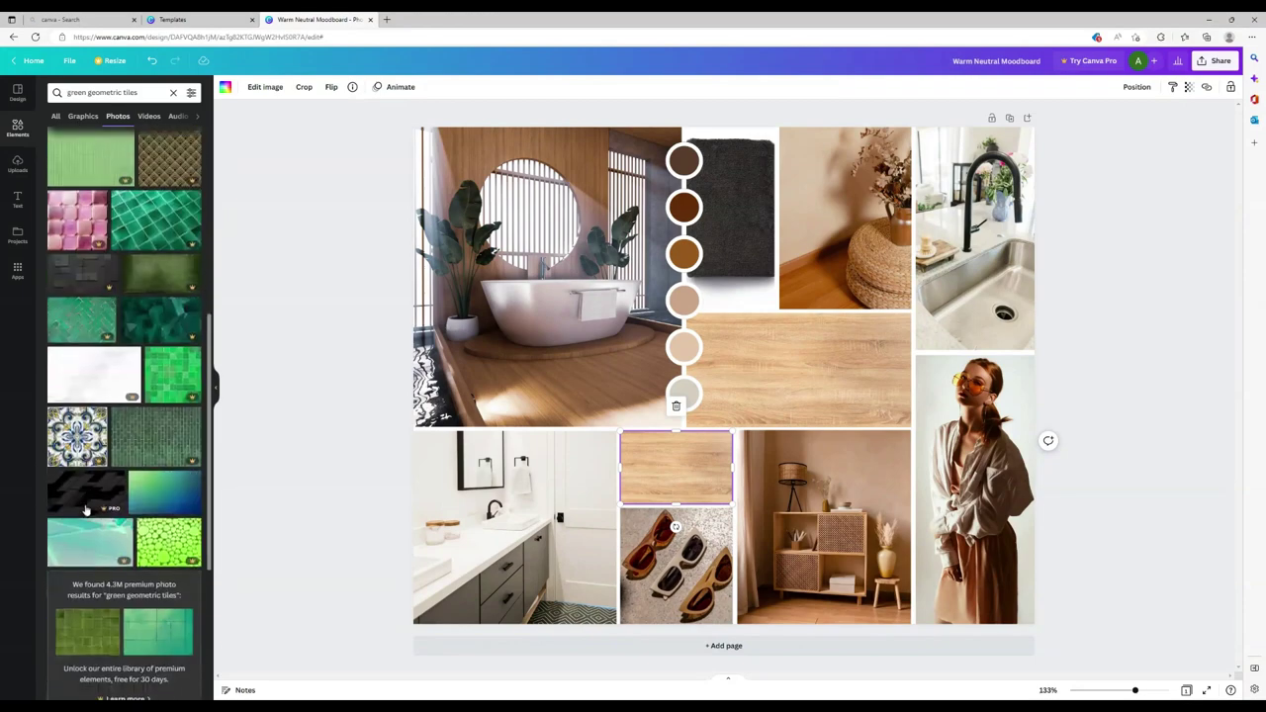
pyautogui.scroll(-1, 85, 510)
pyautogui.moveTo(111, 659); pyautogui.dragTo(687, 598)
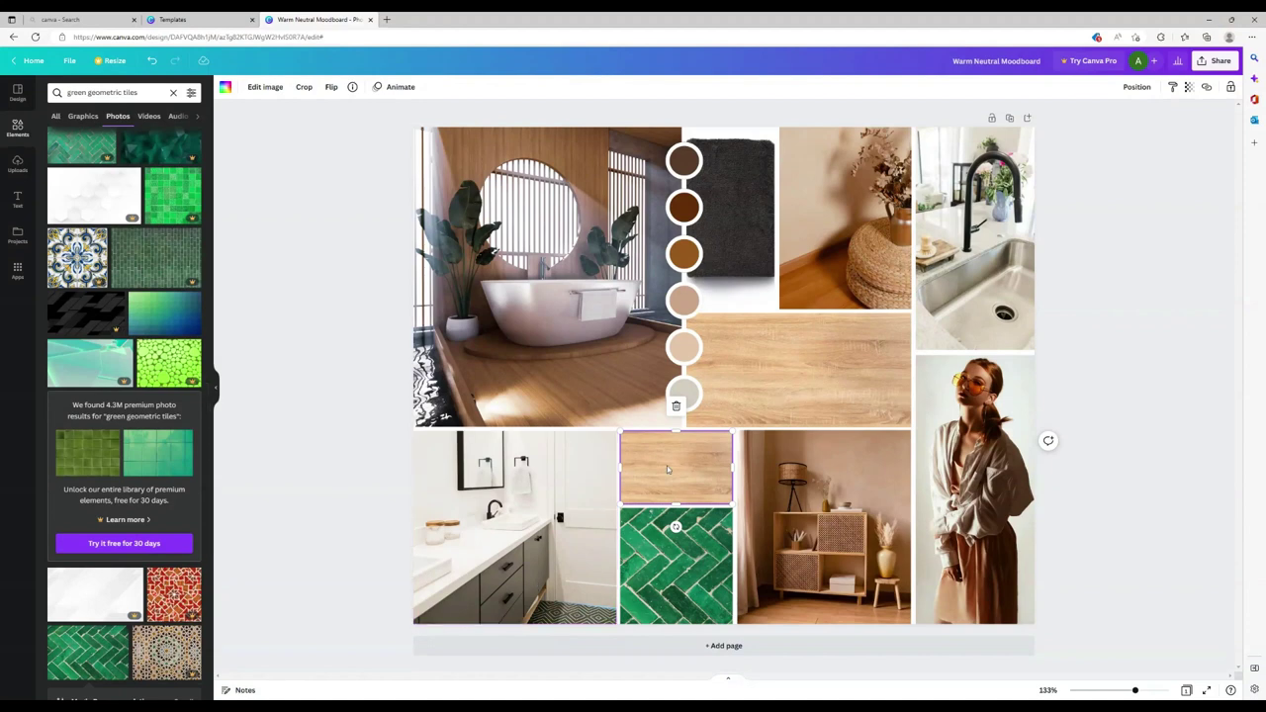
# Step: Search the photos for "white sink" and replace the rattan cabinet photo and the small wood grain photo with the rectangular white basin photo
pyautogui.tripleClick(75, 92)
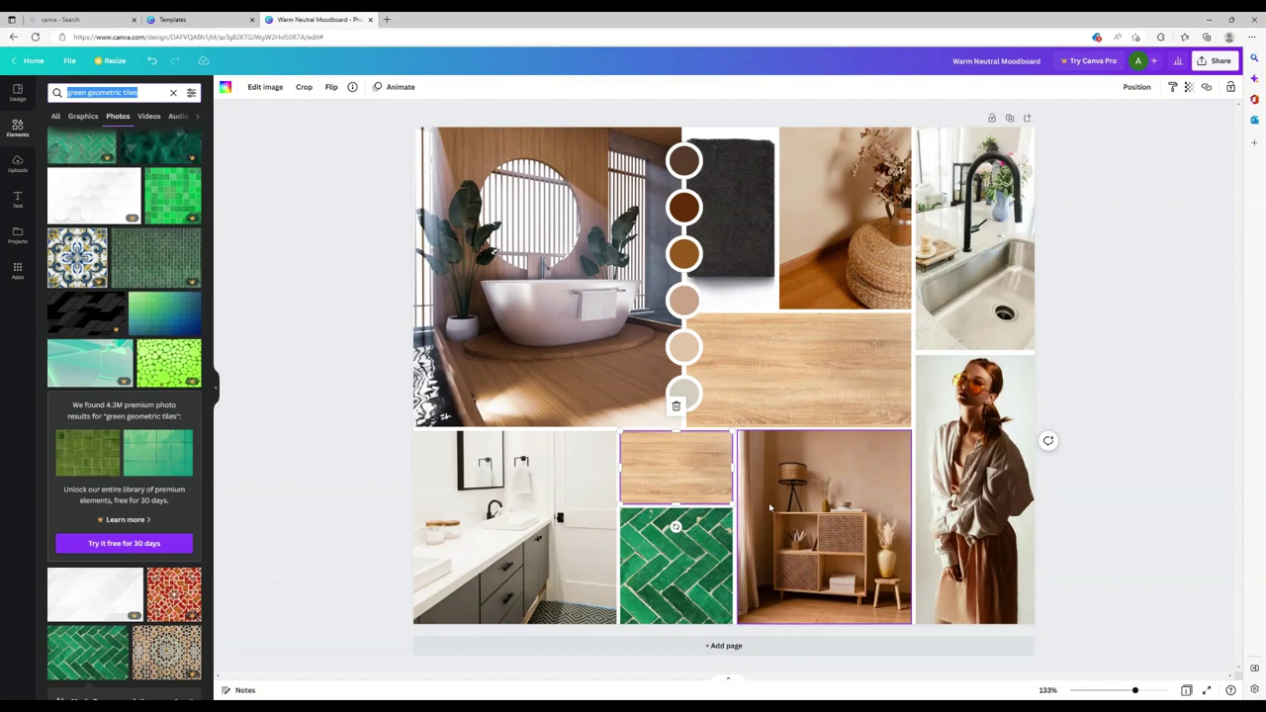
pyautogui.write('white')
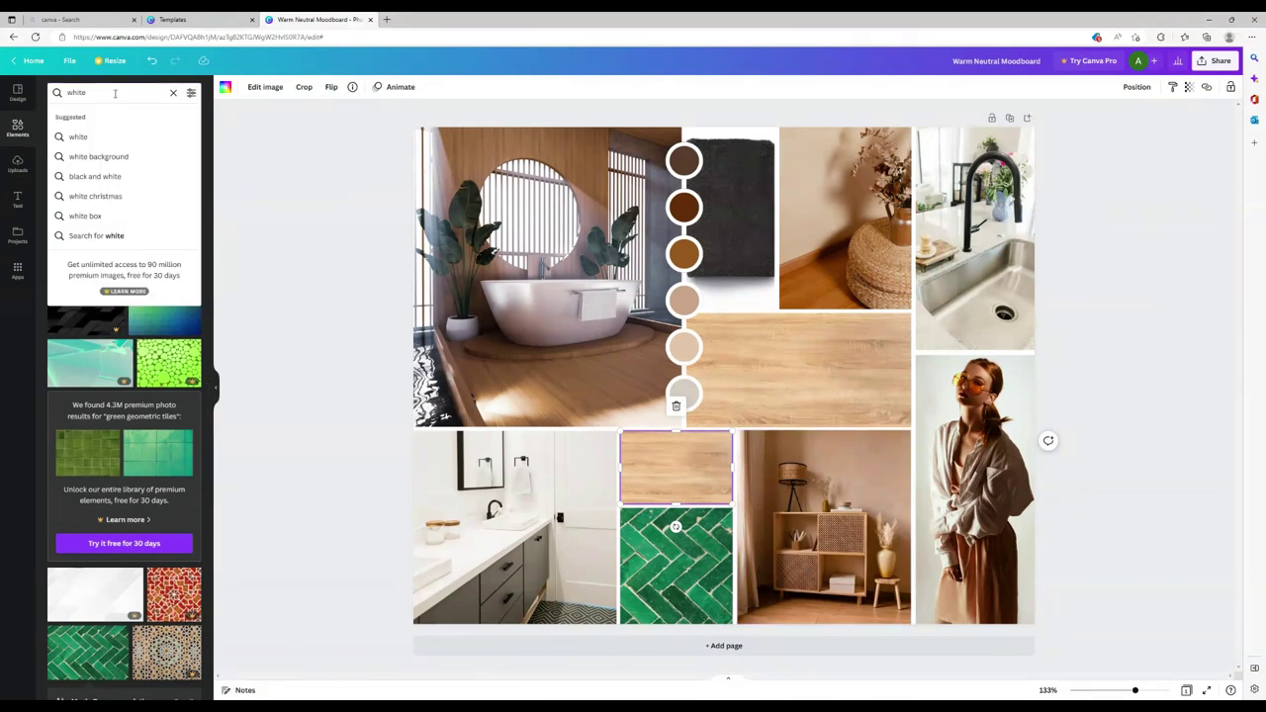
pyautogui.write(' sink')
pyautogui.press('BackSpace')
pyautogui.write('sink')
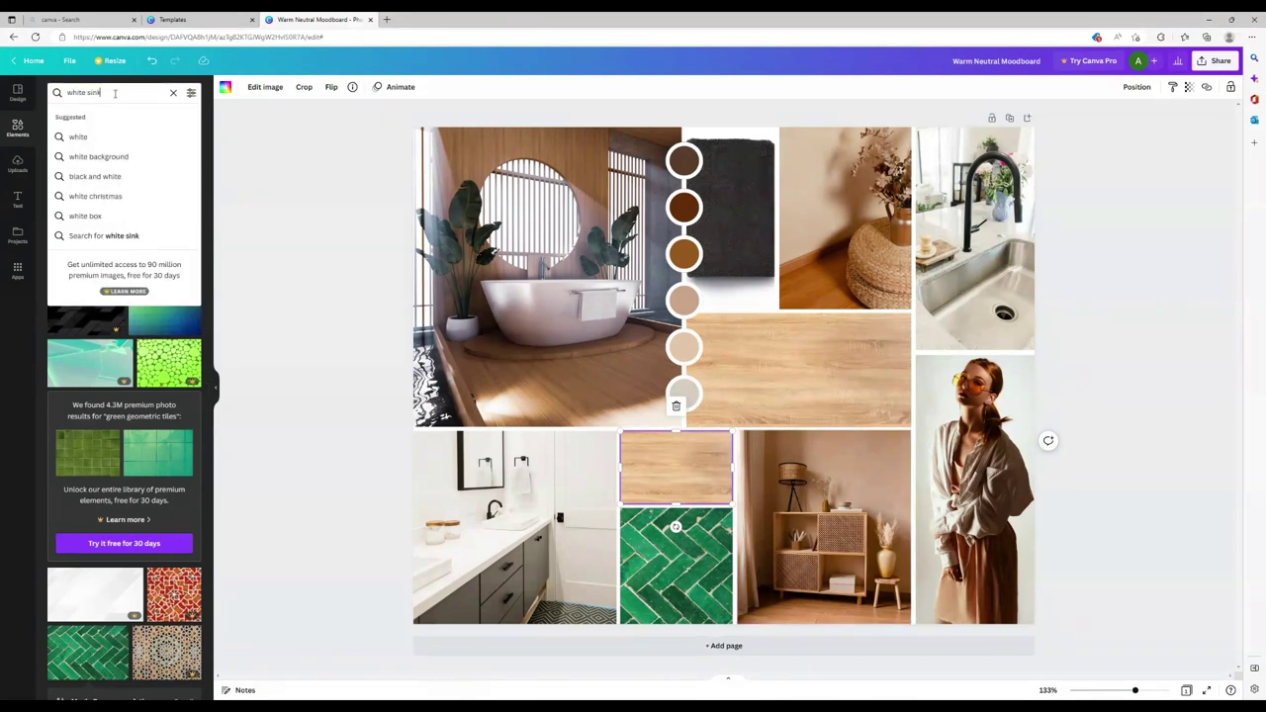
pyautogui.press('Return')
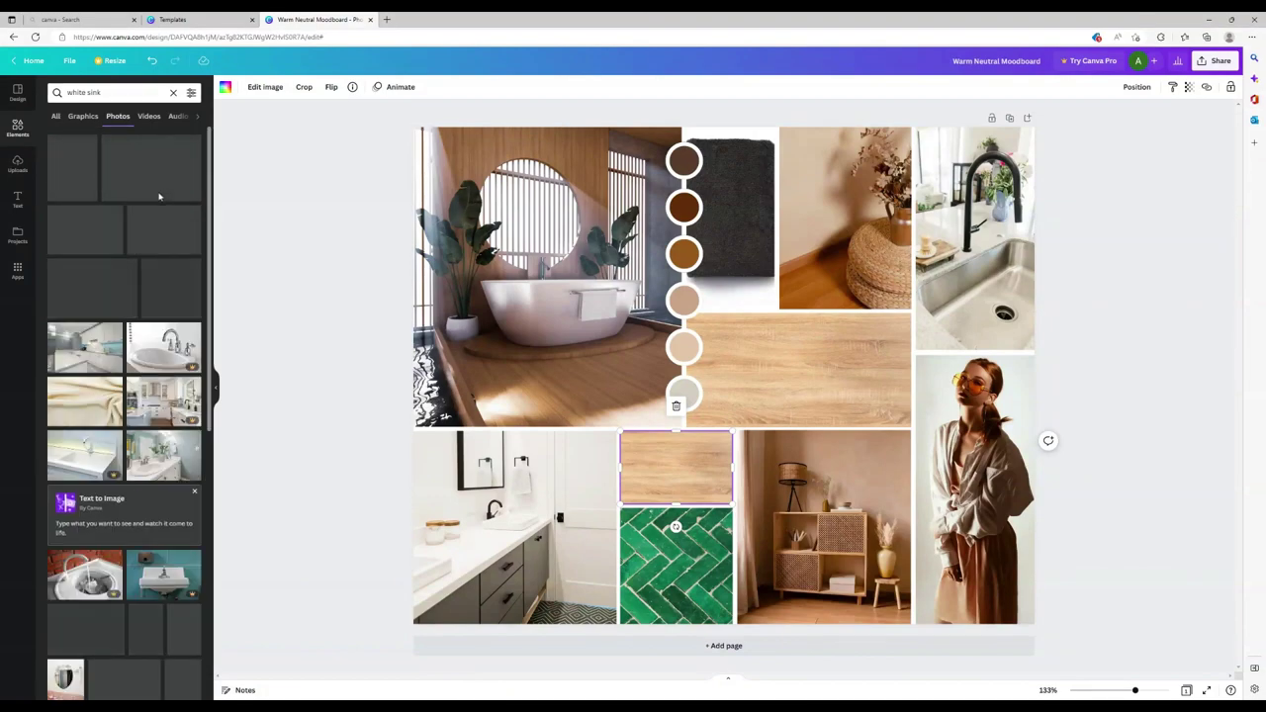
pyautogui.scroll(-10, 118, 257)
pyautogui.moveTo(84, 282); pyautogui.dragTo(814, 497)
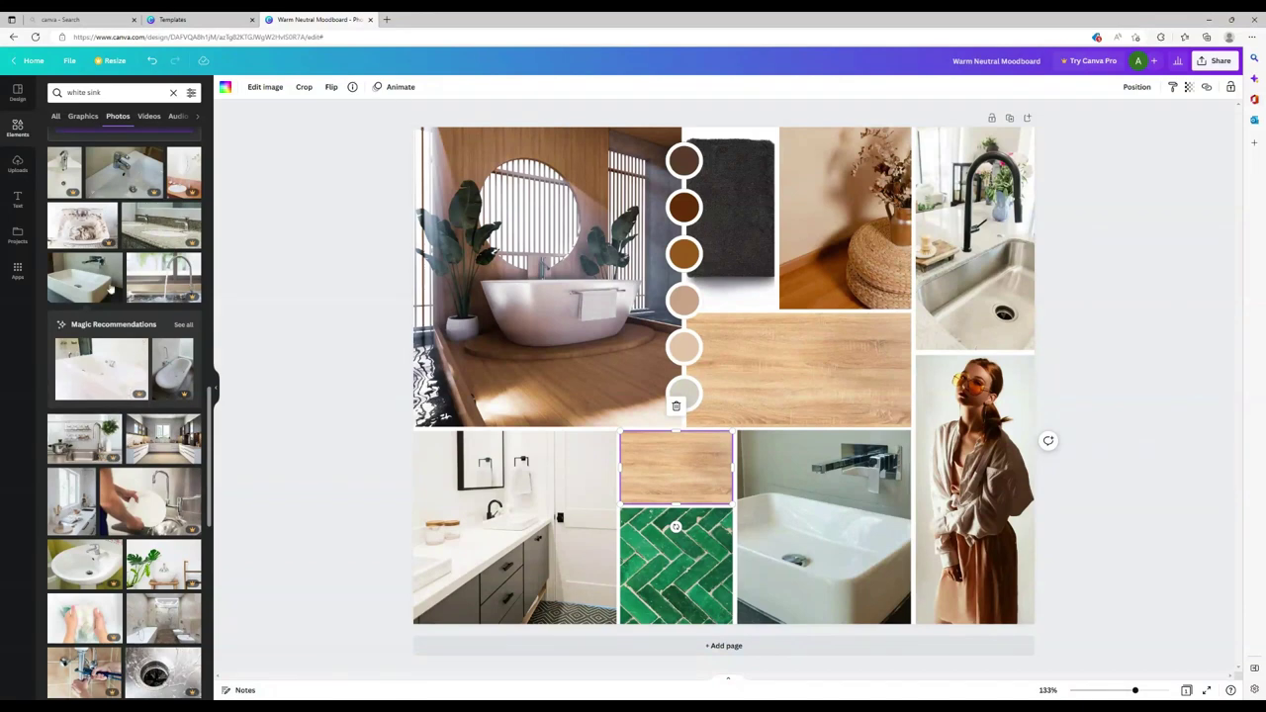
pyautogui.moveTo(87, 287); pyautogui.dragTo(672, 481)
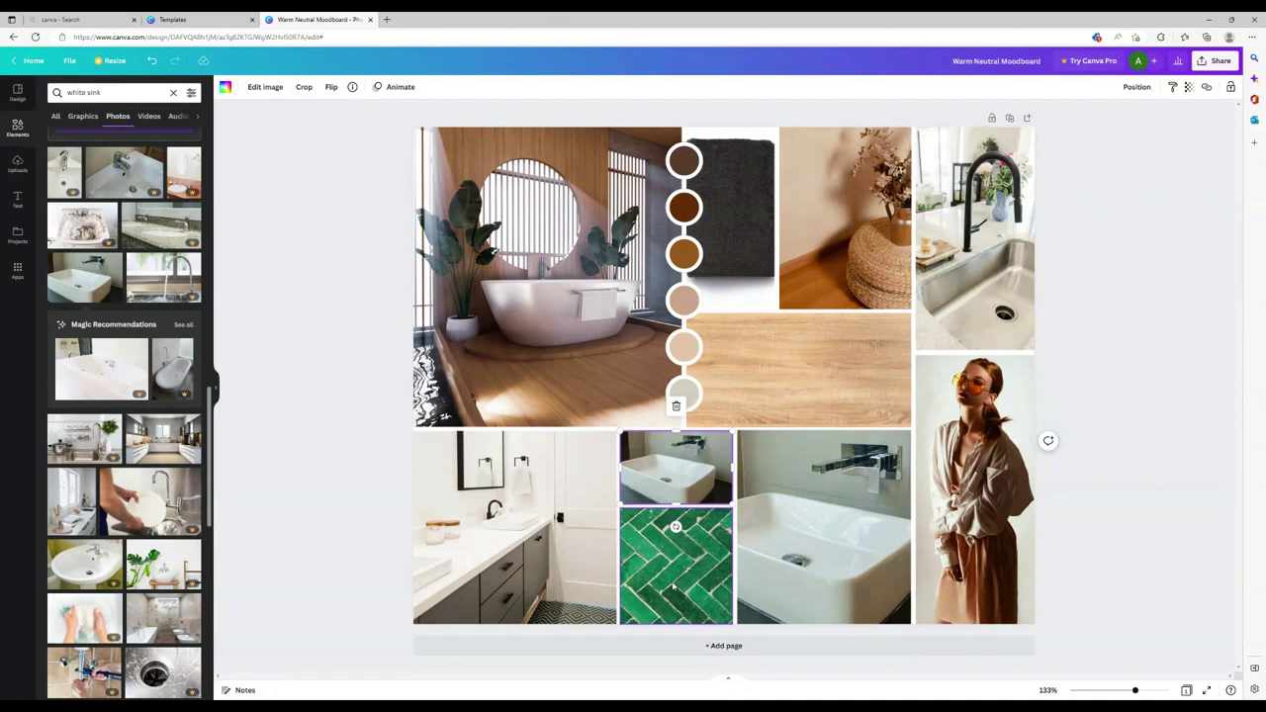
# Step: Search the photos for "wall tiles" and replace the larger white basin photo with the white marble brick-pattern tile photo
pyautogui.click(841, 580)
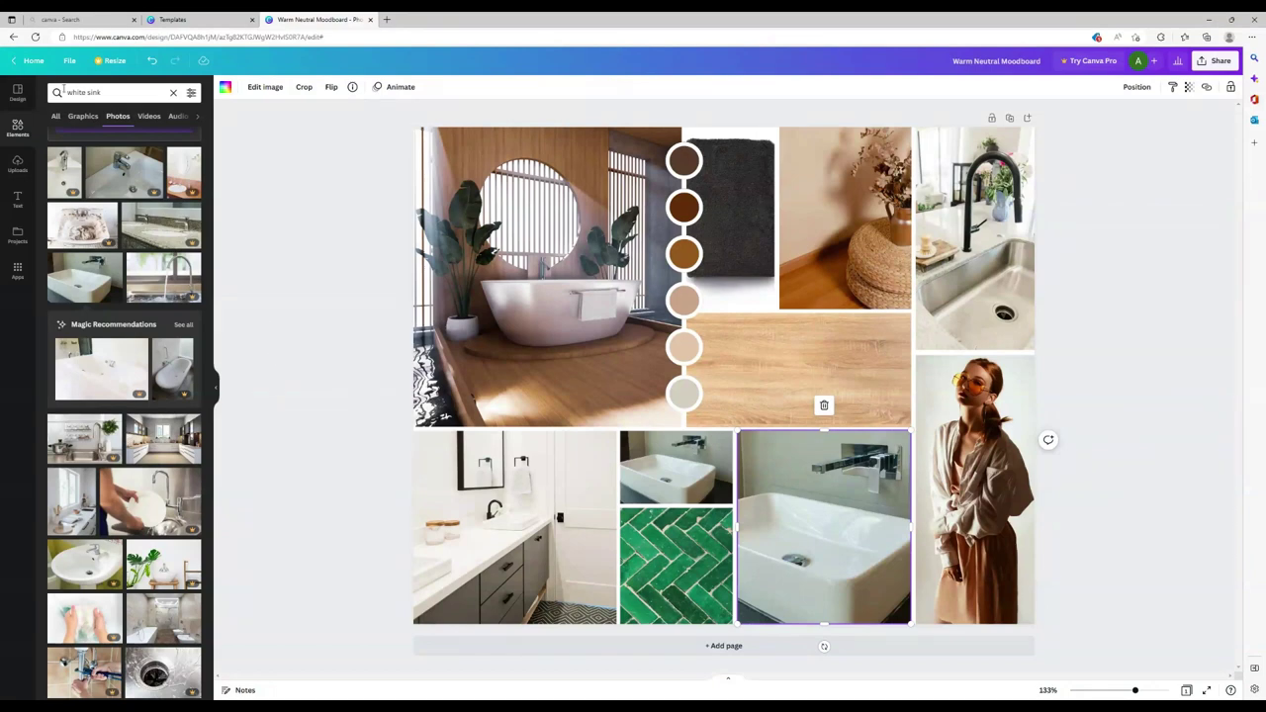
pyautogui.click(107, 95)
pyautogui.write('wall tille')
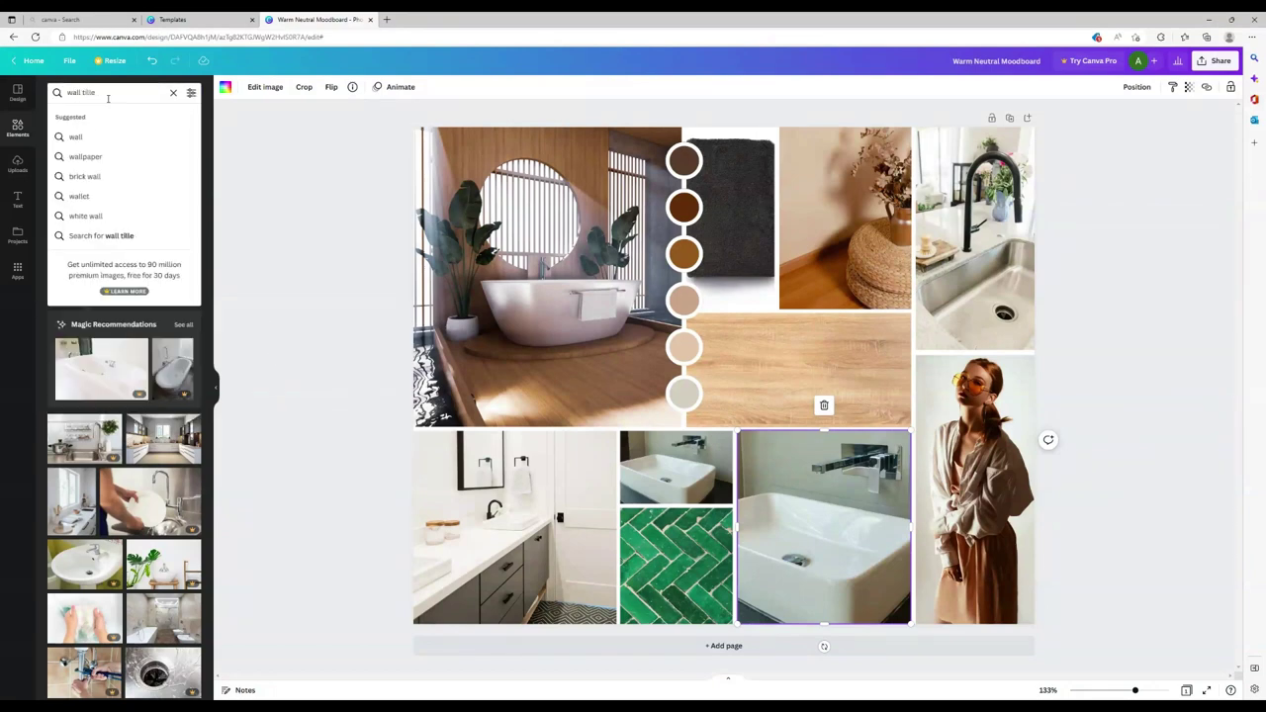
pyautogui.write('sses')
pyautogui.press('Return')
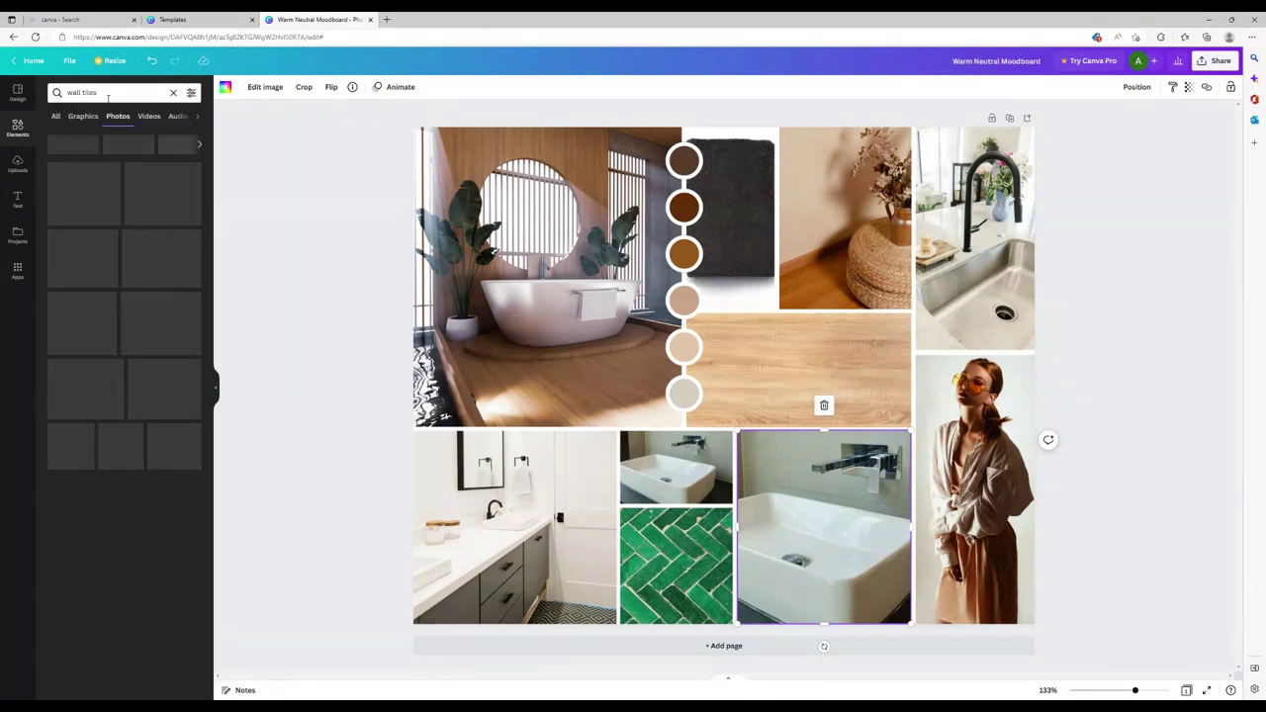
pyautogui.moveTo(149, 432); pyautogui.dragTo(797, 481)
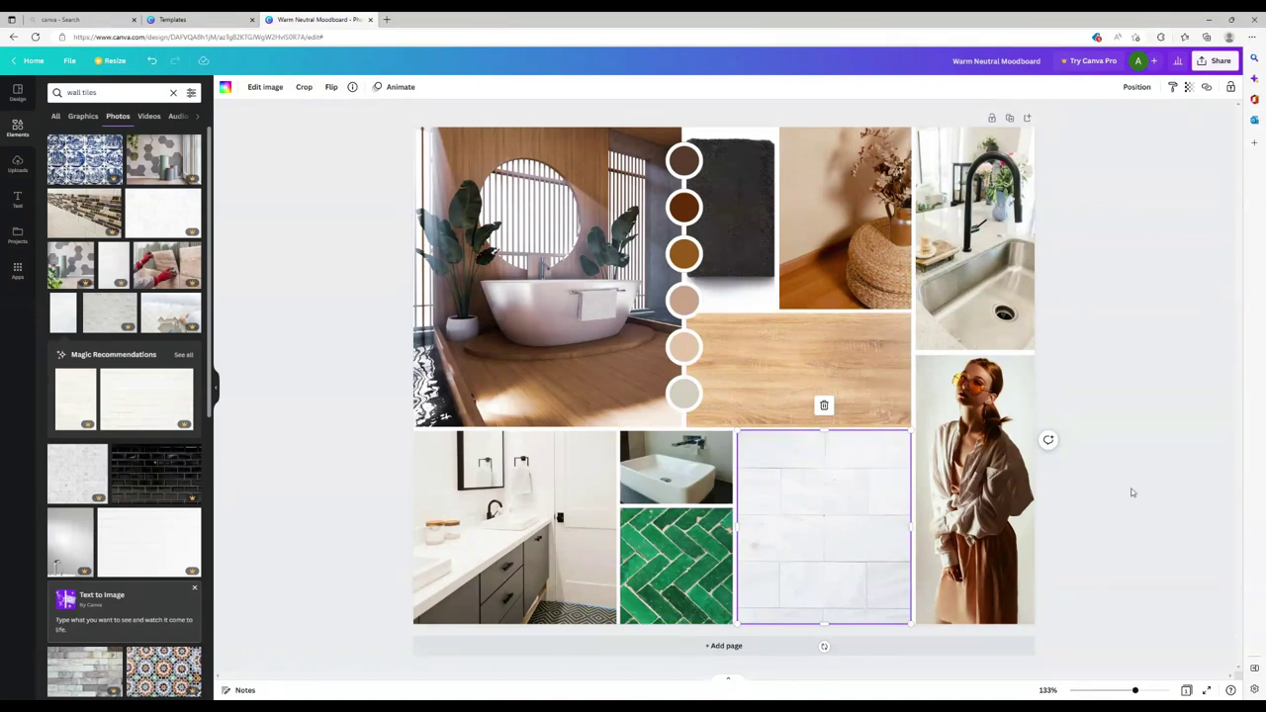
# Step: Reposition the folded towels photo inside its frame to show the light grey towel instead of the charcoal one
pyautogui.click(766, 210)
pyautogui.doubleClick(770, 201)
pyautogui.moveTo(373, 218); pyautogui.dragTo(737, 216)
pyautogui.click(1187, 421)
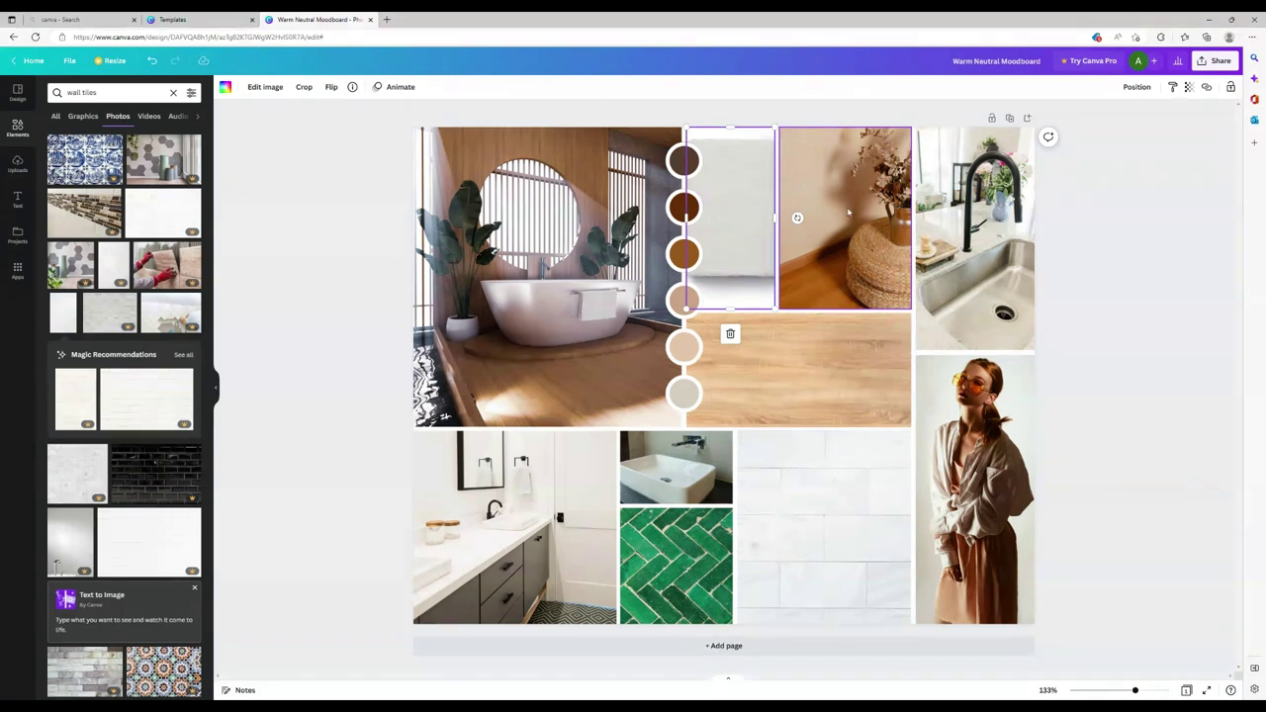
# Step: Search the photo library for "black framed mirror"
pyautogui.click(841, 267)
pyautogui.click(68, 92)
pyautogui.press('Return')
pyautogui.tripleClick(111, 94)
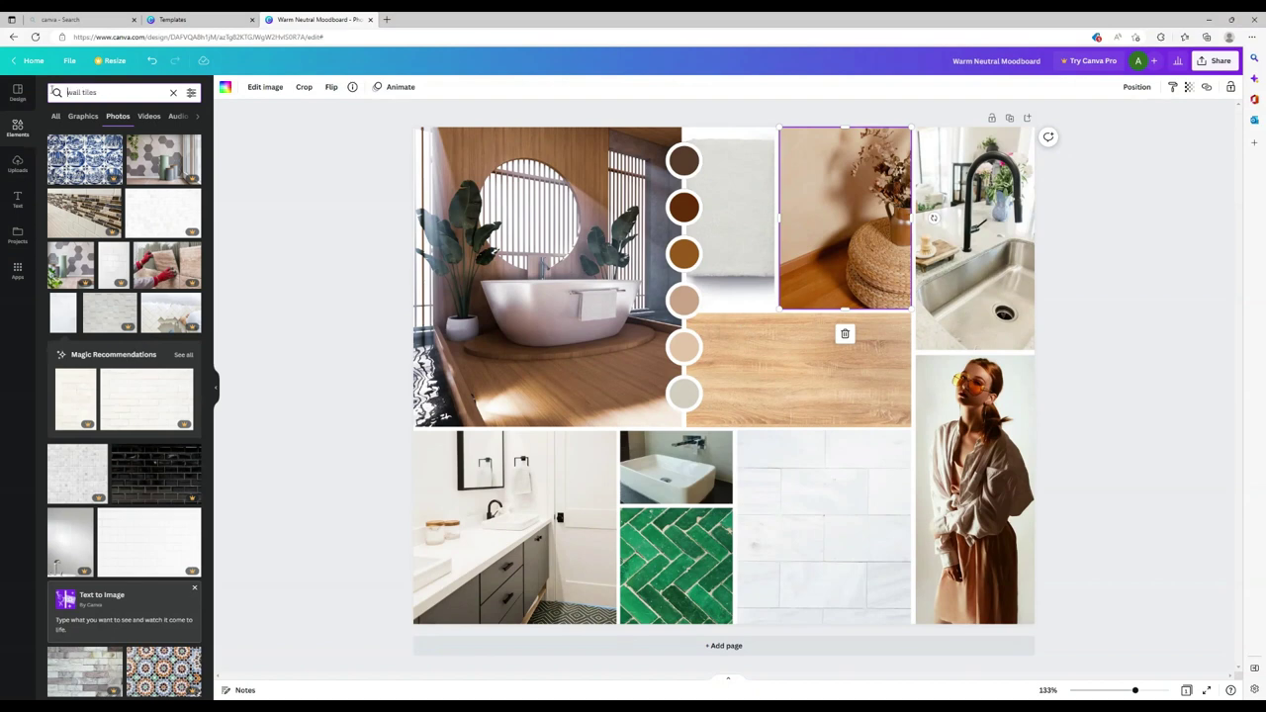
pyautogui.write('blac')
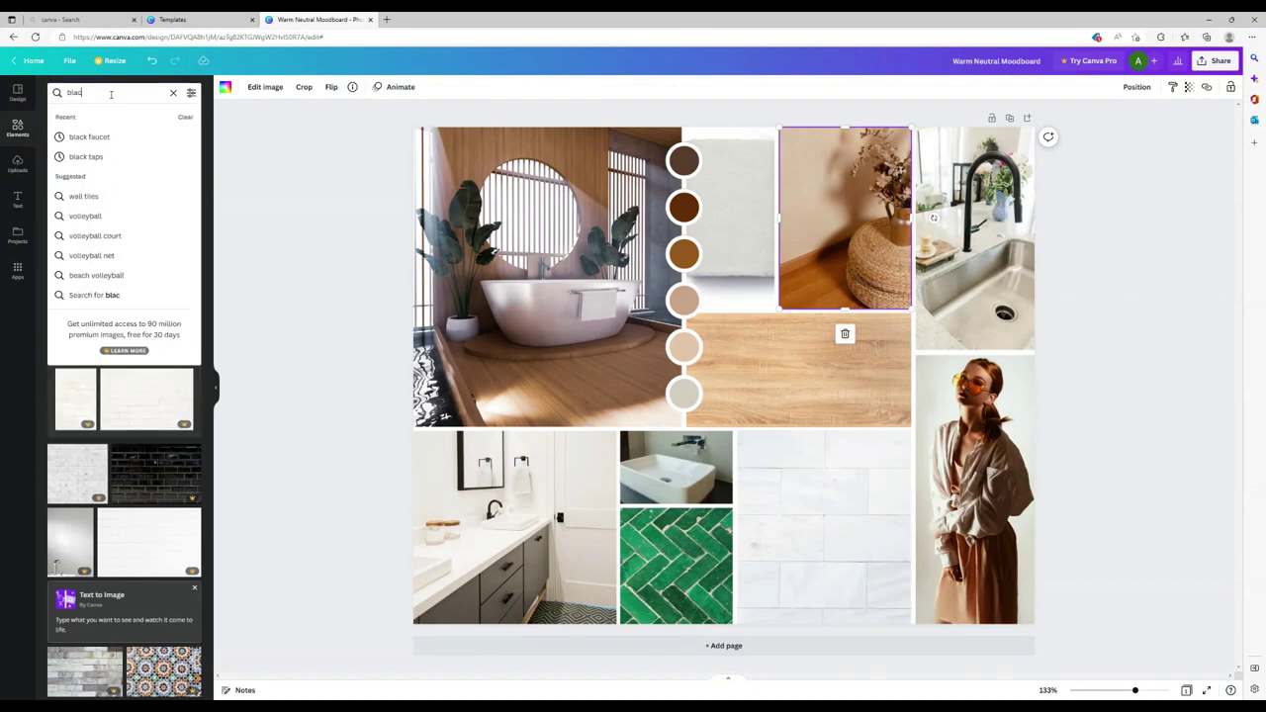
pyautogui.write('k framed mirror')
pyautogui.press('Return')
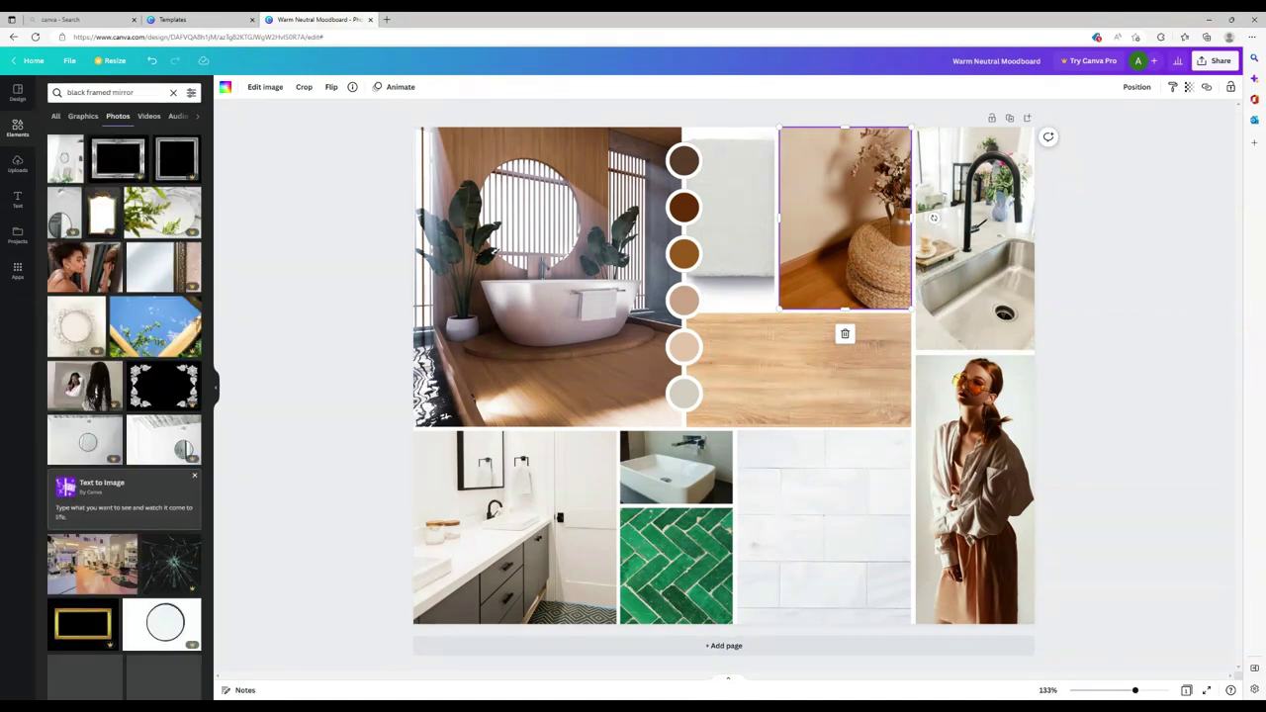
# Step: Shorten the search to "black mirror" and replace the photo of the standing woman with the round black hanging mirror photo
pyautogui.click(109, 92)
pyautogui.press('BackSpace')
pyautogui.press('BackSpace')
pyautogui.press('BackSpace')
pyautogui.press('BackSpace')
pyautogui.press('BackSpace')
pyautogui.press('BackSpace')
pyautogui.press('BackSpace')
pyautogui.press('Return')
pyautogui.moveTo(182, 421); pyautogui.dragTo(959, 482)
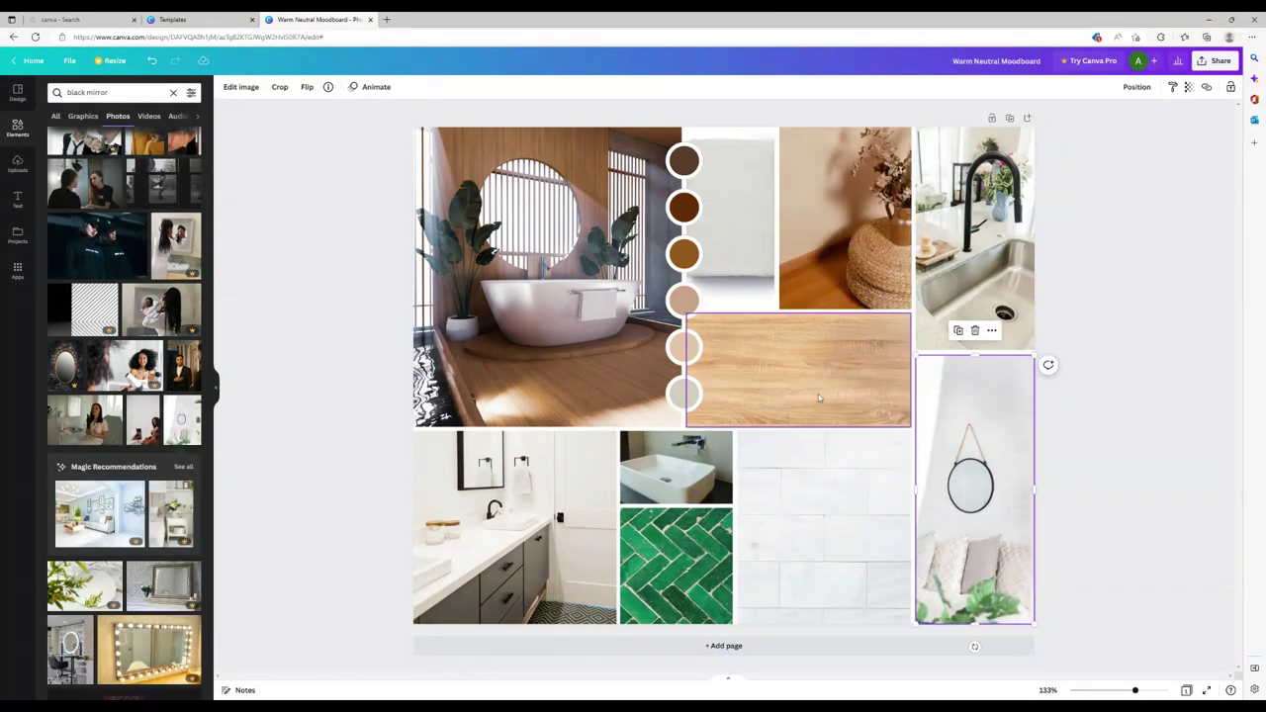
# Step: Search the photo library for "pendant light" and browse the results for a light to replace the woven basket photo
pyautogui.click(815, 212)
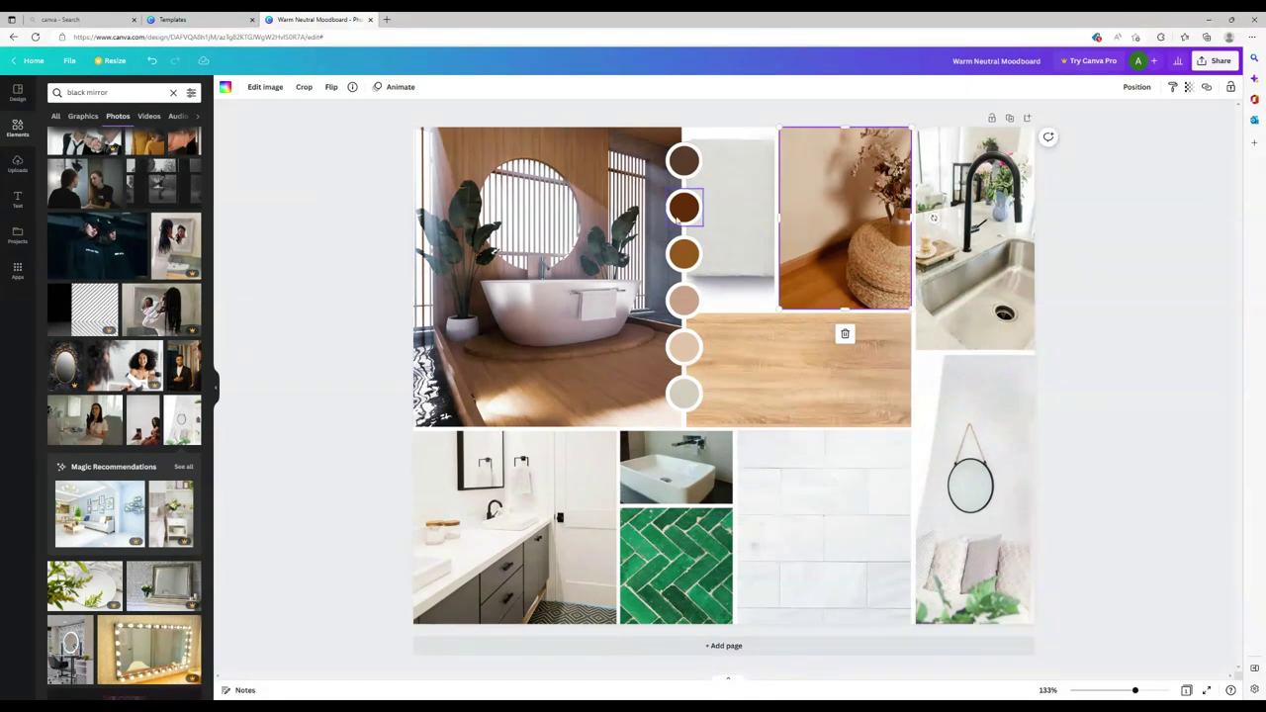
pyautogui.tripleClick(87, 91)
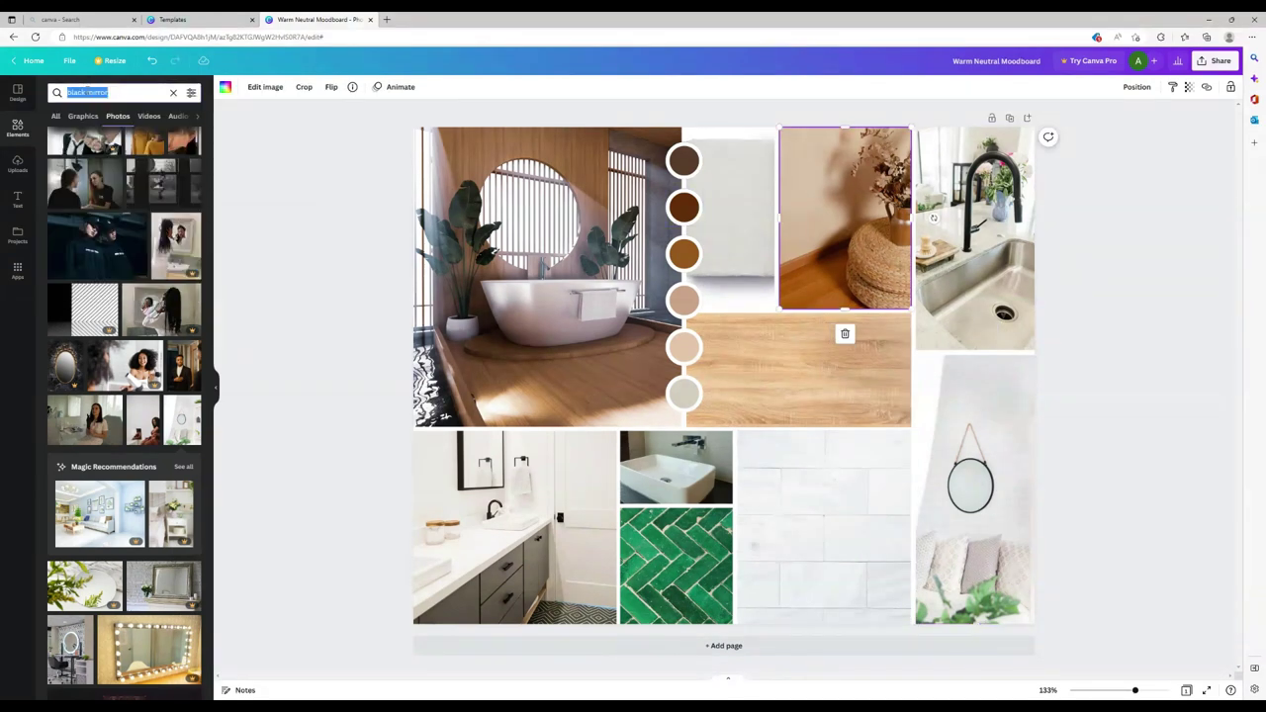
pyautogui.write('pen')
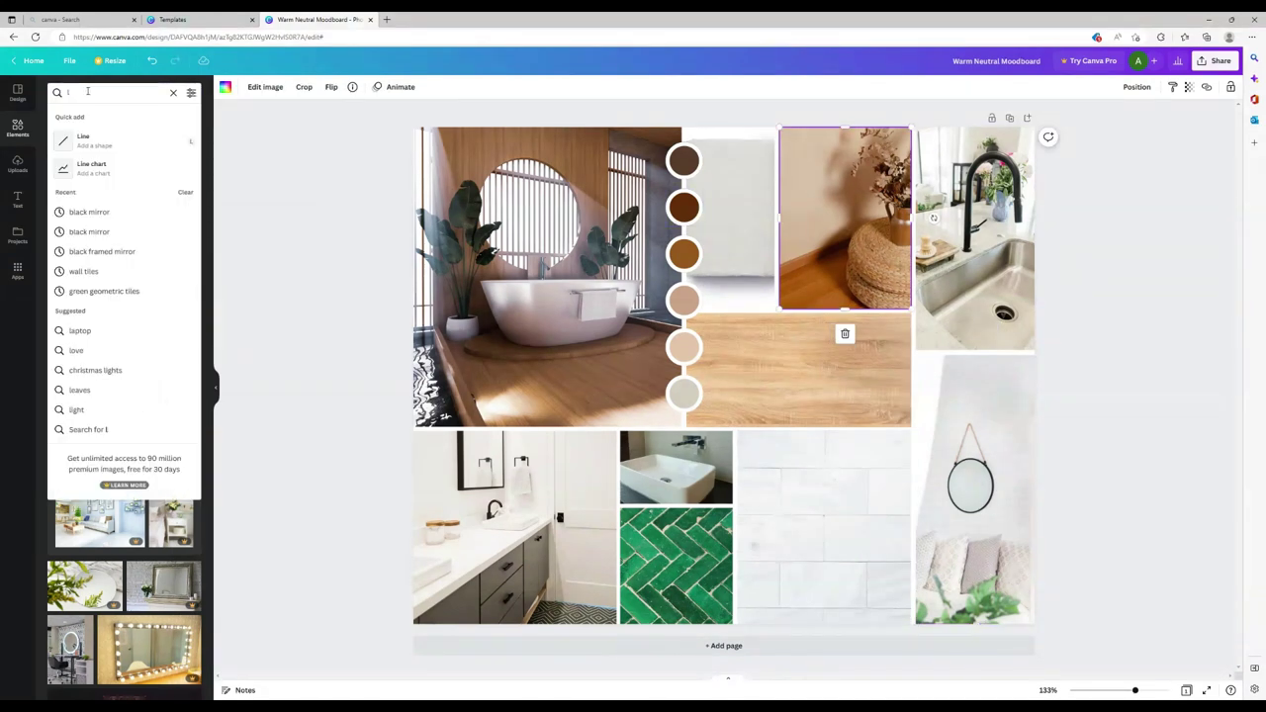
pyautogui.write('dant light')
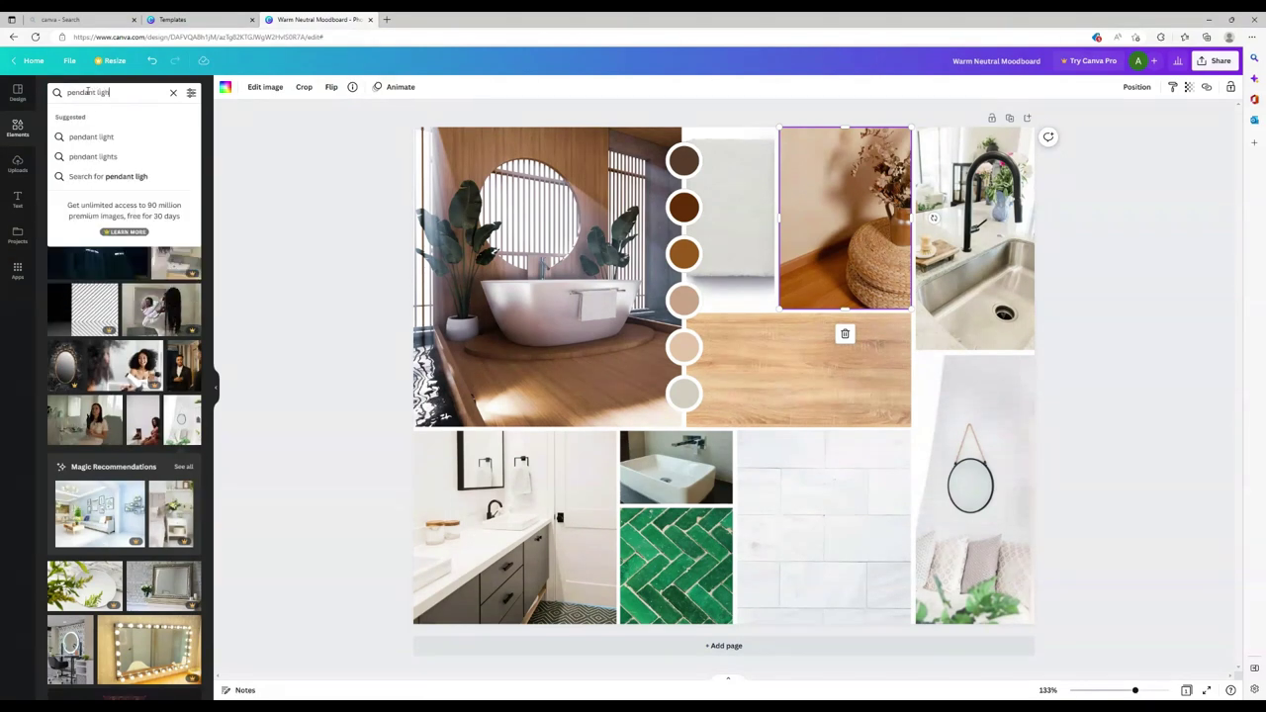
pyautogui.press('Return')
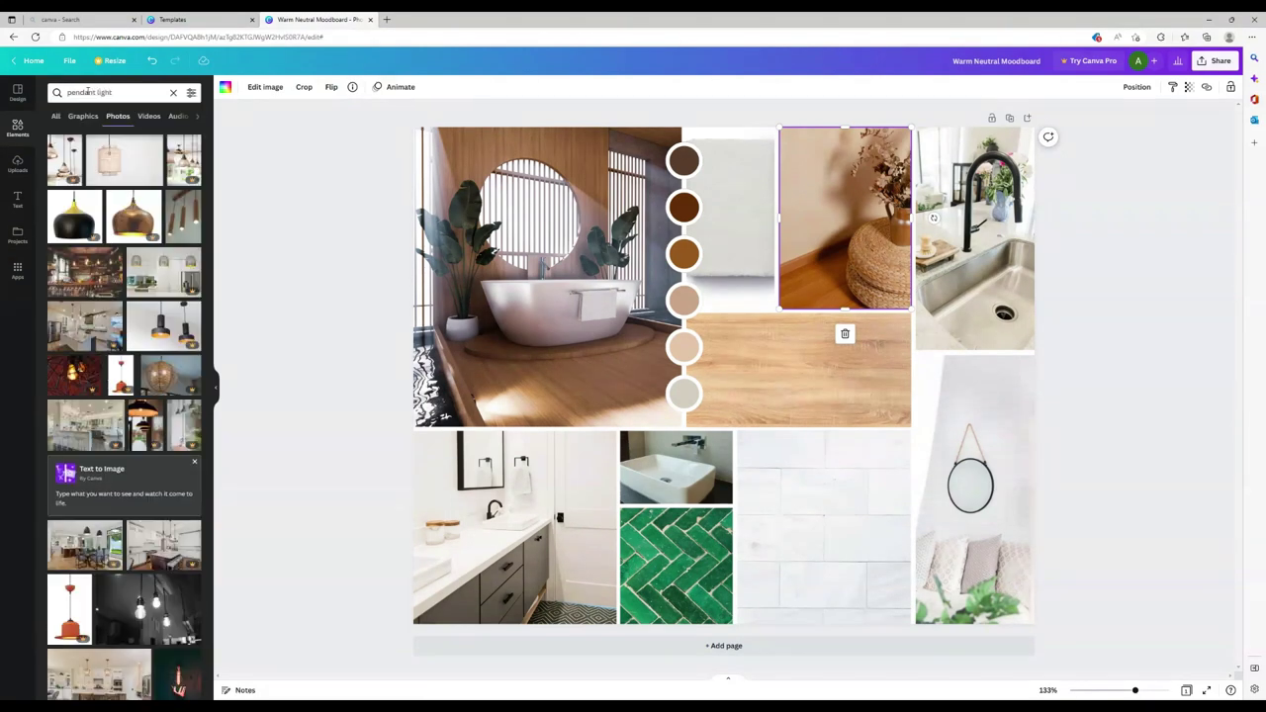
pyautogui.scroll(-15, 117, 434)
# Step: Search the photos for "bathroom light" and replace the woven basket and dried flowers photo with the black fixture with white globe bulbs
pyautogui.click(173, 92)
pyautogui.write('bathroom light')
pyautogui.press('Return')
pyautogui.scroll(-10, 124, 416)
pyautogui.moveTo(163, 395); pyautogui.dragTo(841, 257)
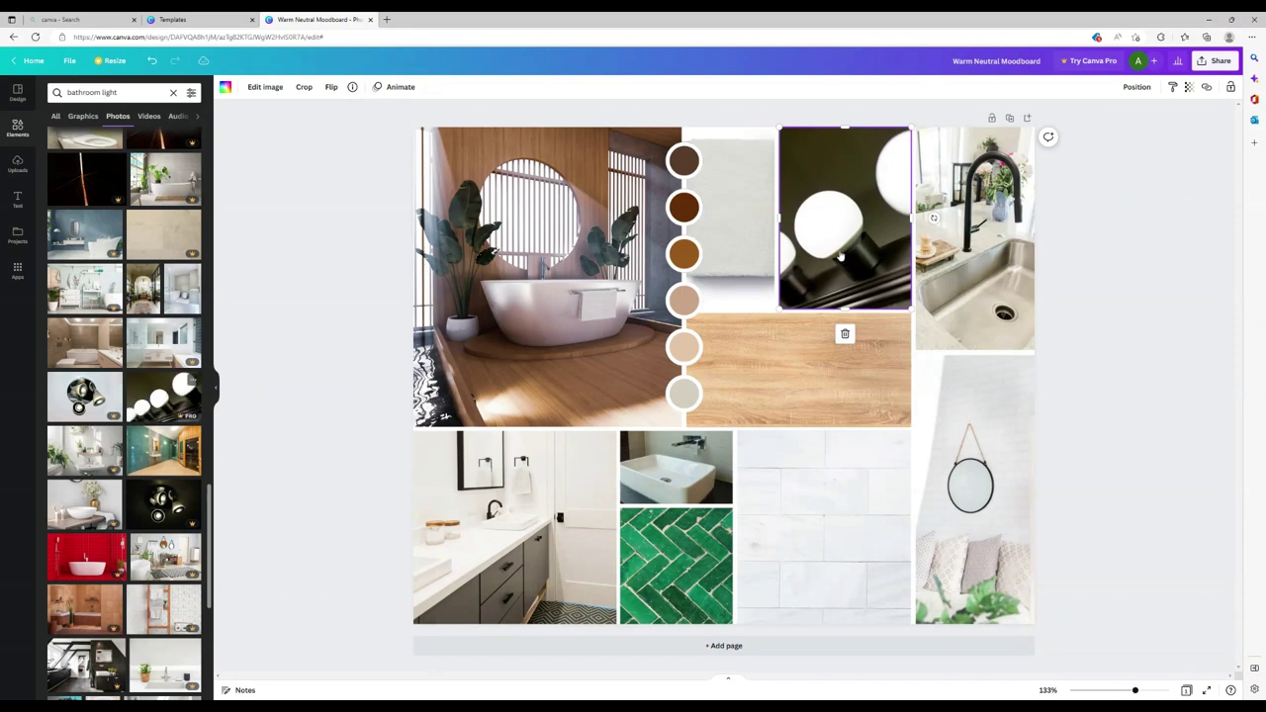
pyautogui.click(1115, 373)
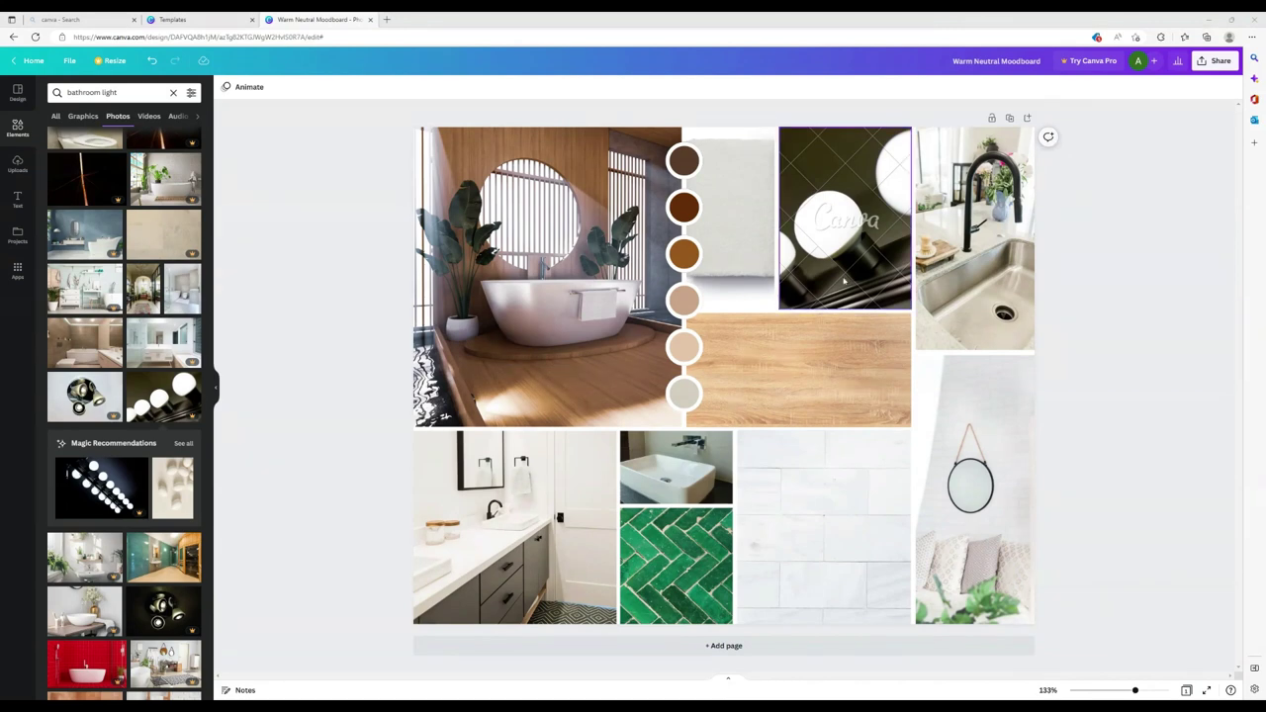
# Step: Recolour the topmost palette circle dark grey, using the full set of photo colours and the swatch sampled from the vanity photo
pyautogui.click(1097, 344)
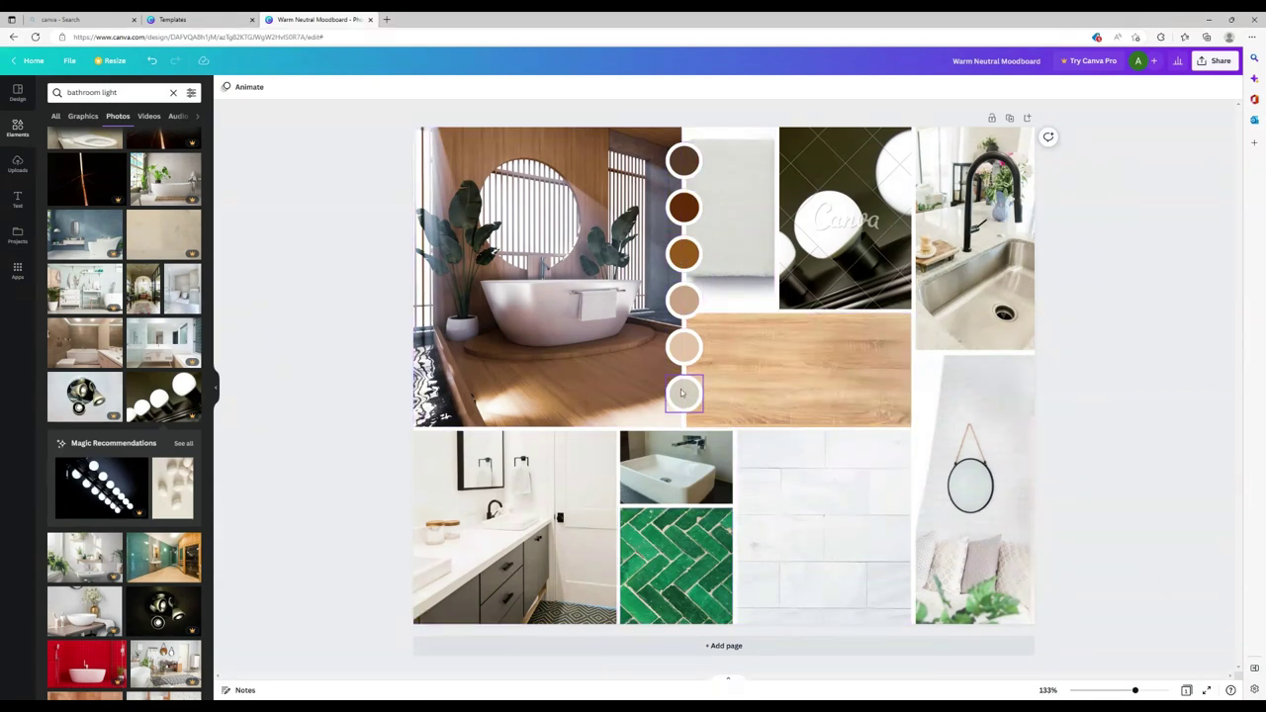
pyautogui.click(686, 162)
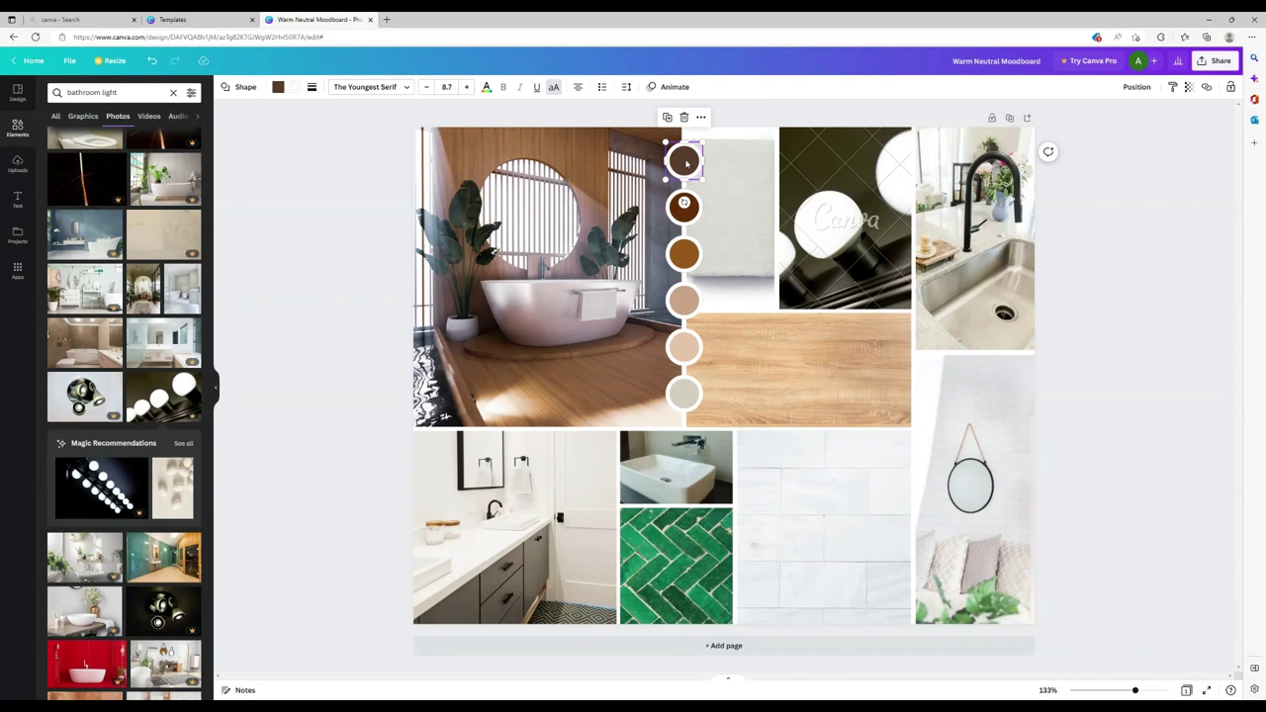
pyautogui.rightClick(686, 162)
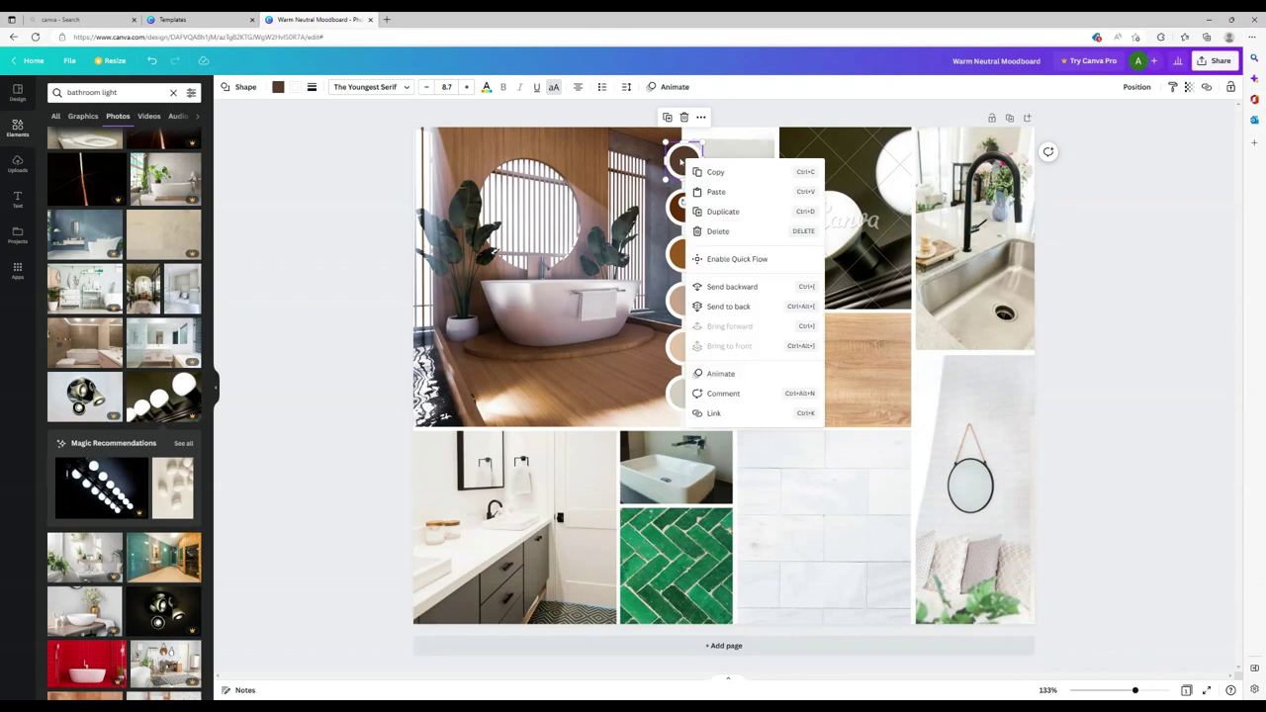
pyautogui.click(682, 160)
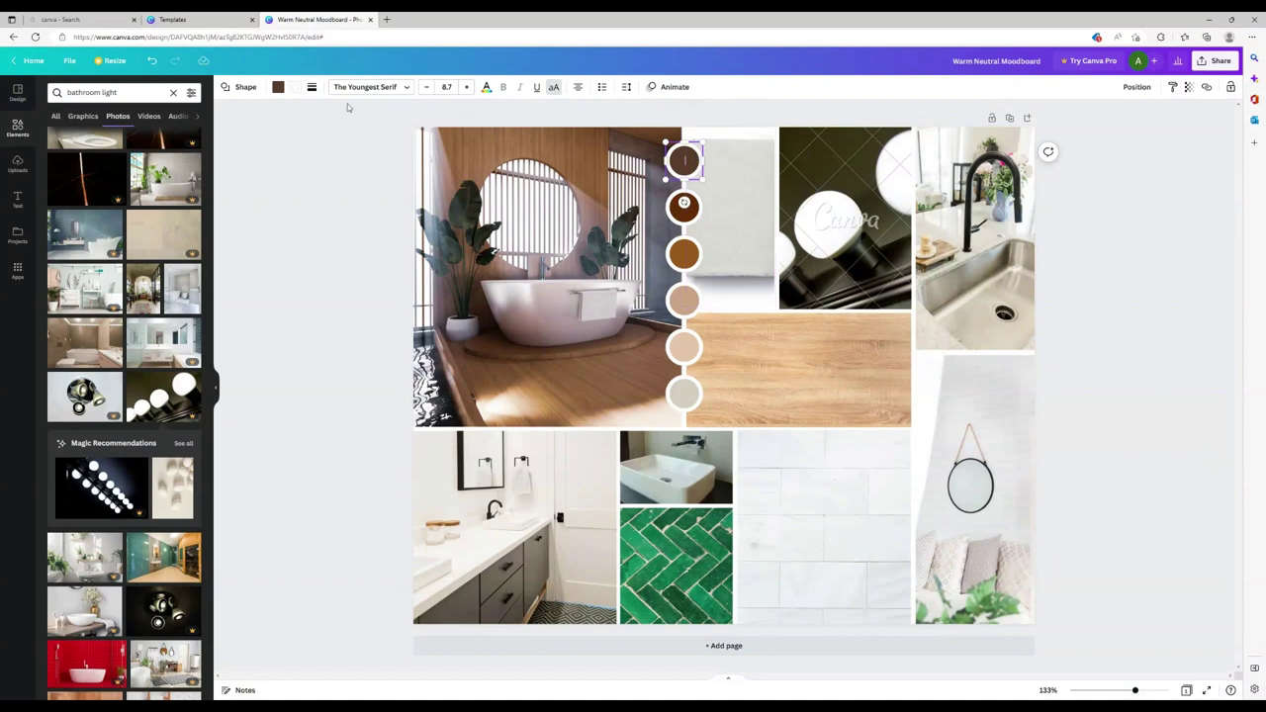
pyautogui.click(278, 88)
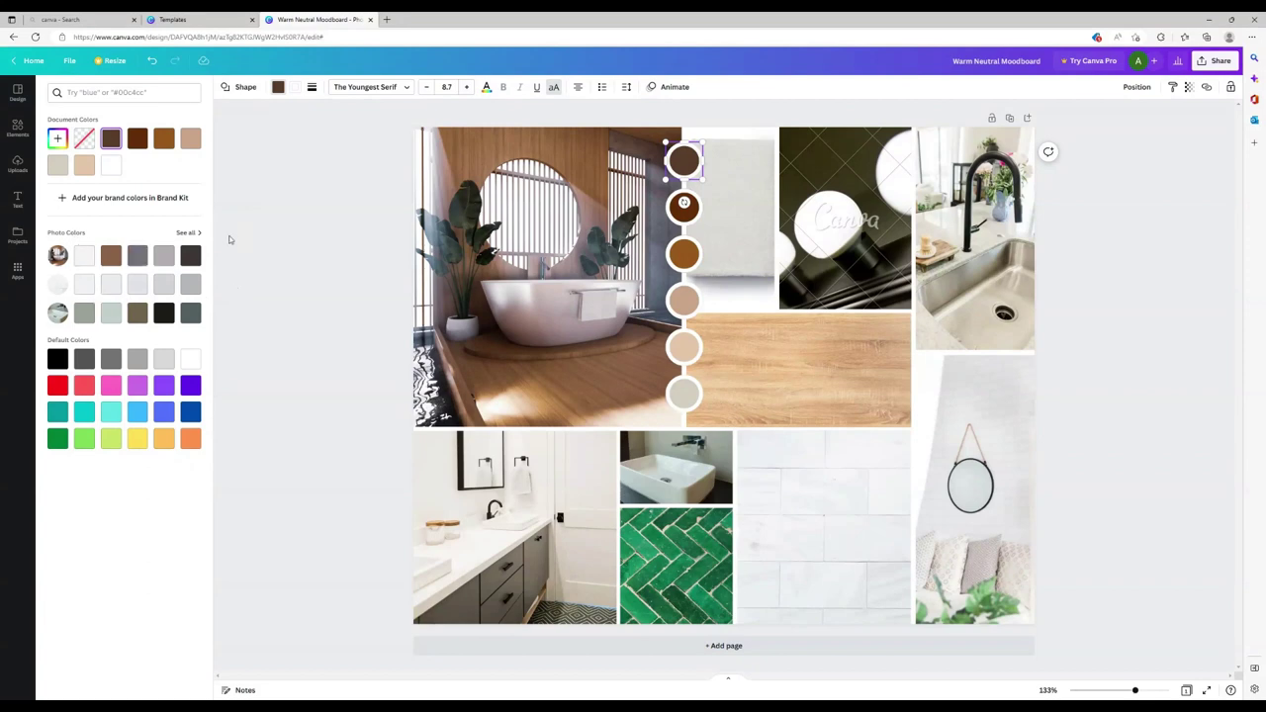
pyautogui.click(189, 233)
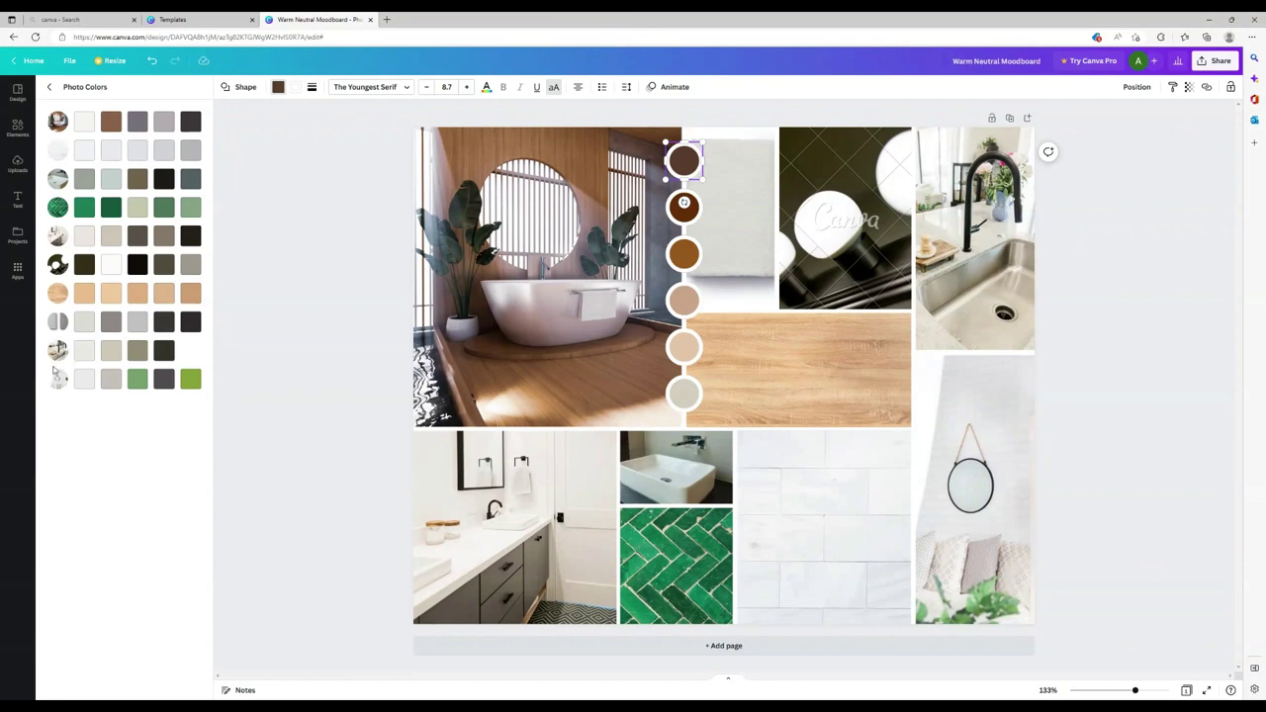
pyautogui.click(138, 235)
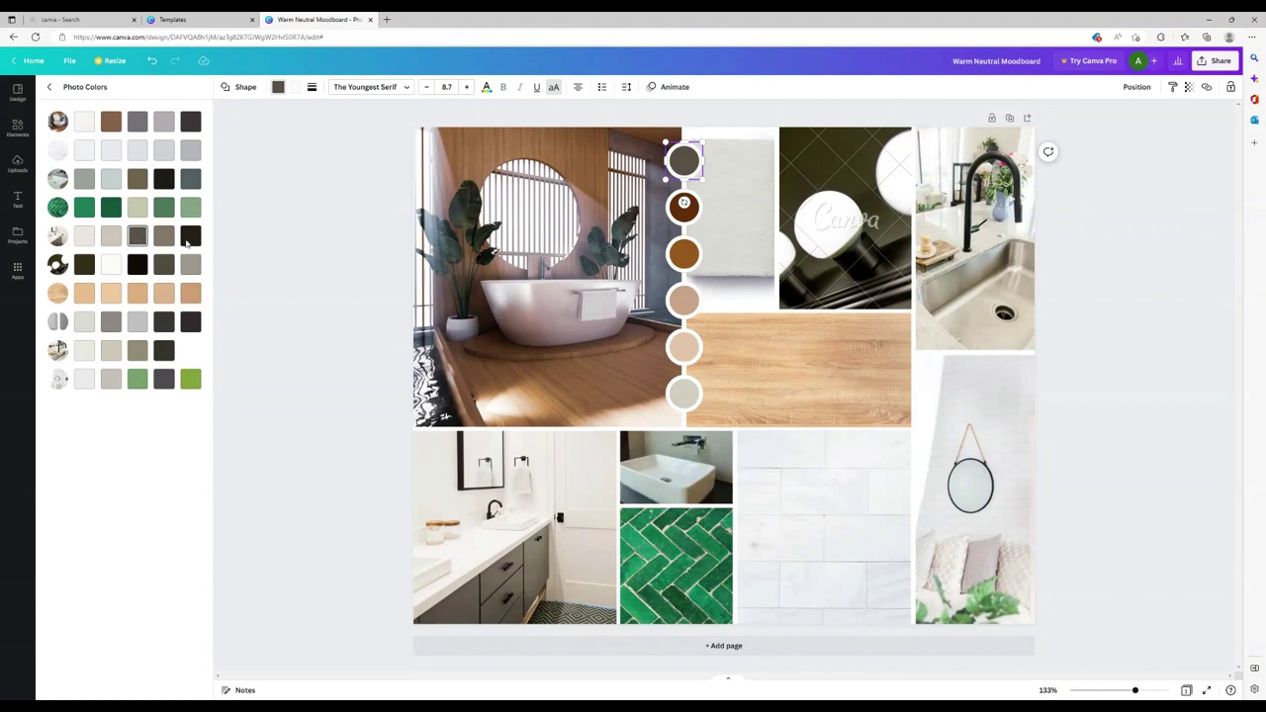
# Step: Recolour the second palette circle with the muted green sampled from the green herringbone tile photo
pyautogui.click(688, 214)
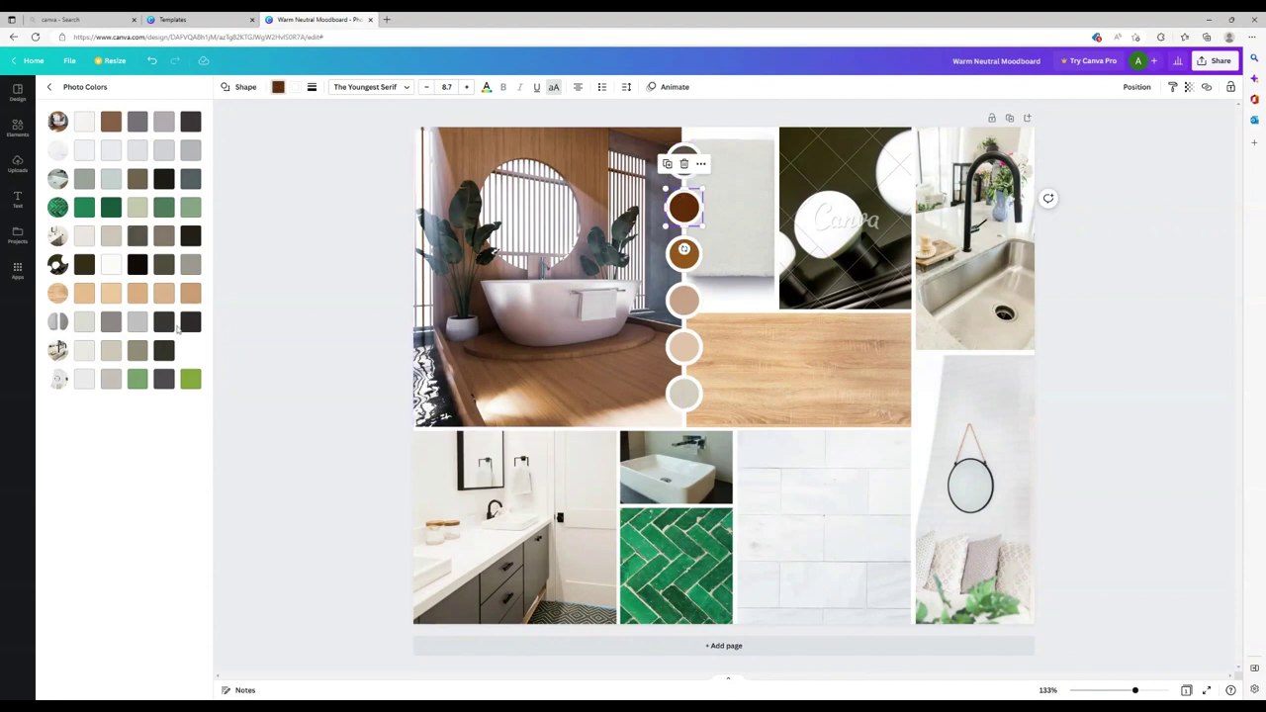
pyautogui.click(110, 208)
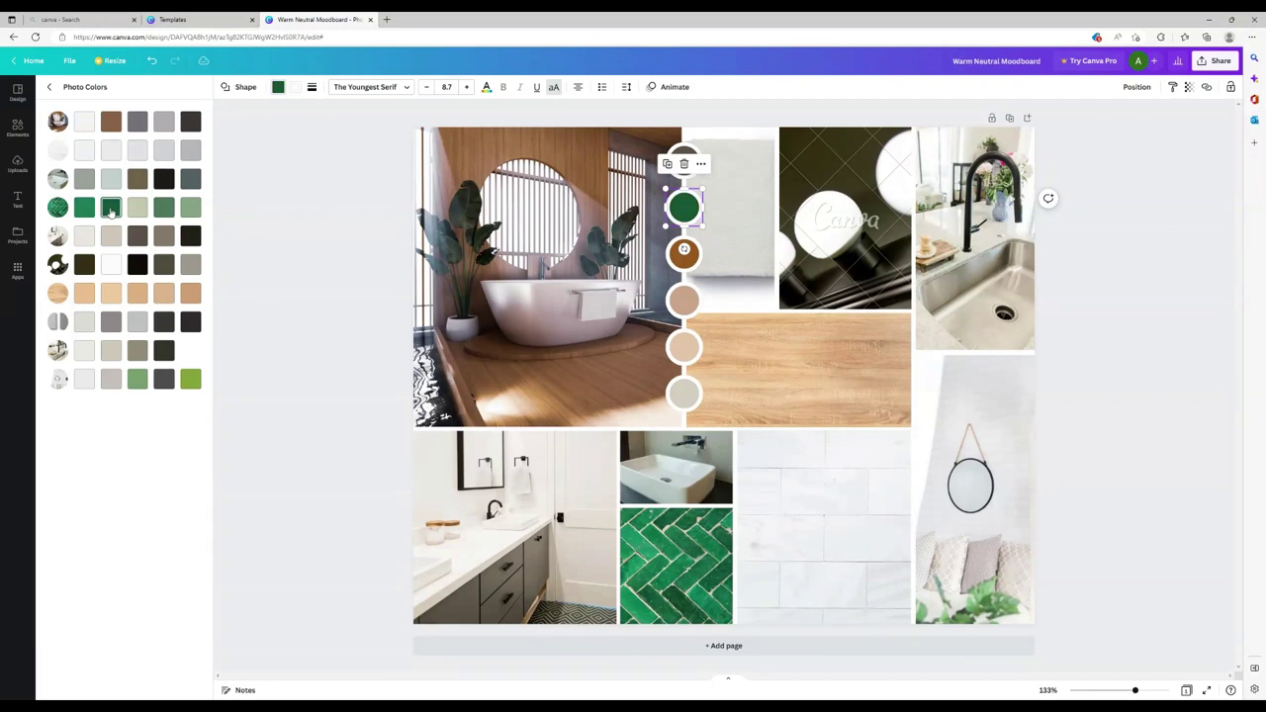
pyautogui.click(163, 208)
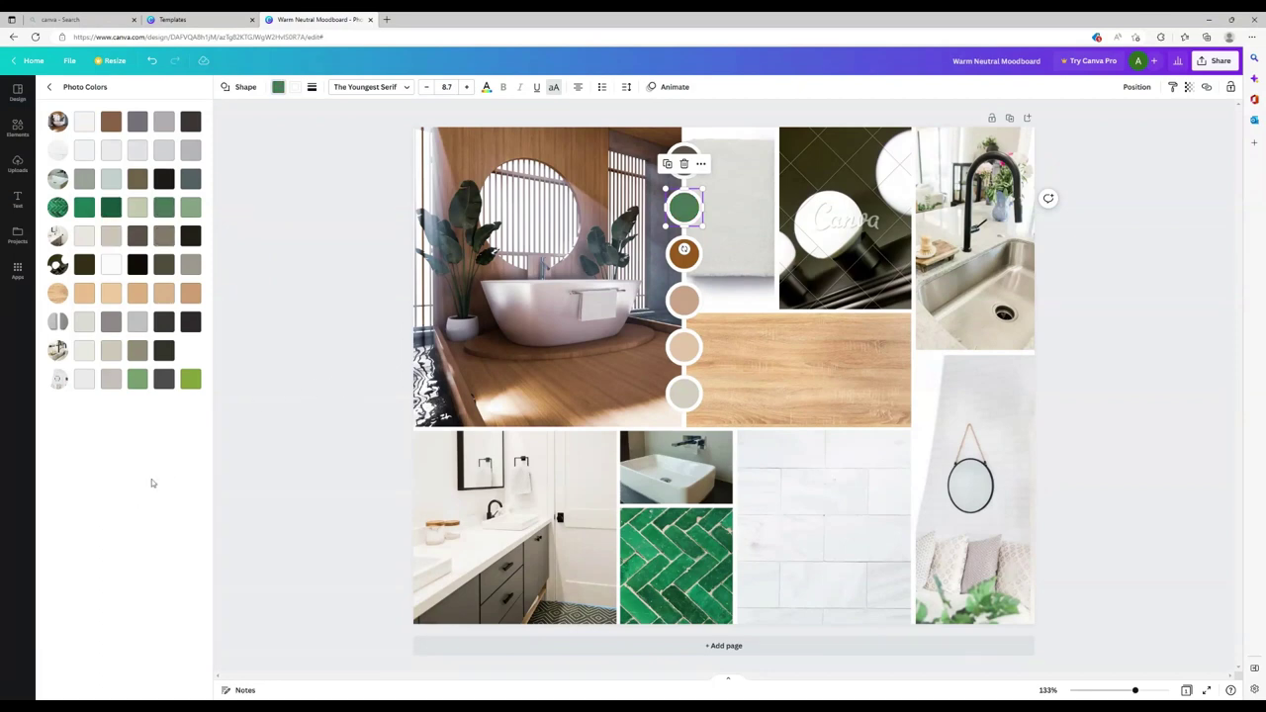
# Step: Recolour the third palette circle with the wood photo's darkest tan and the fourth circle with the marble tile photo's pale grey-white
pyautogui.click(689, 261)
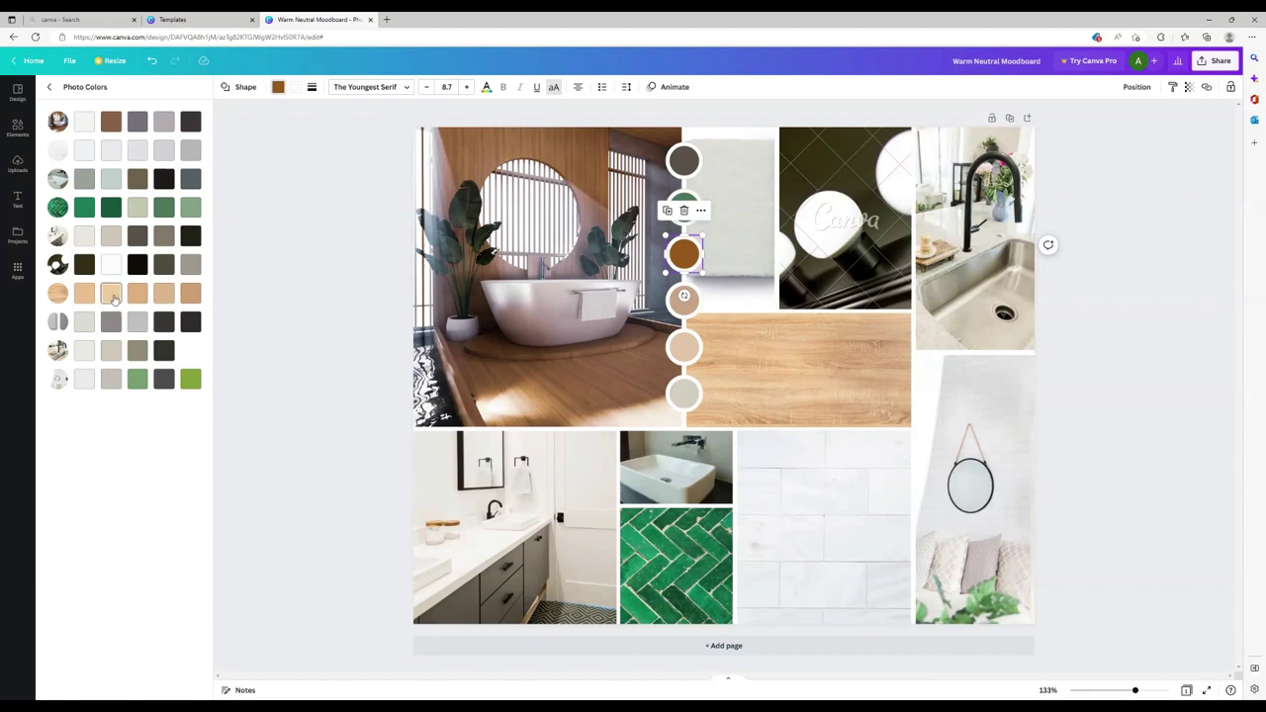
pyautogui.click(190, 294)
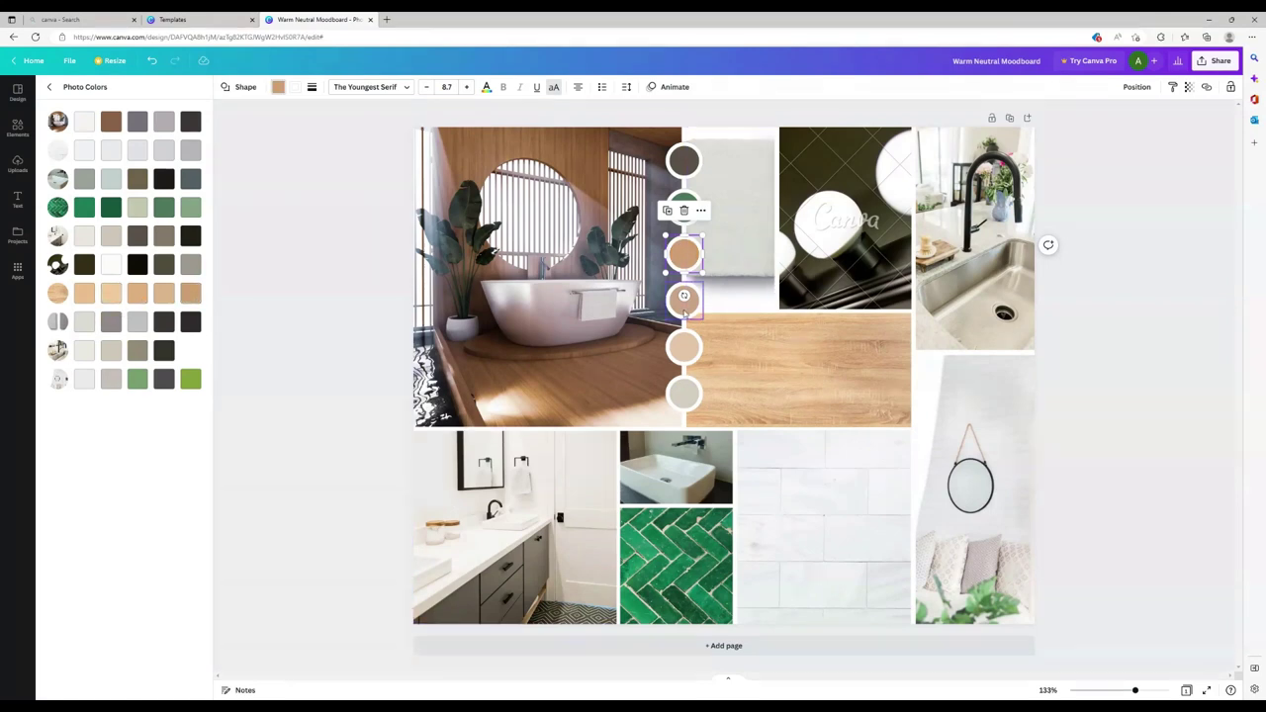
pyautogui.click(683, 299)
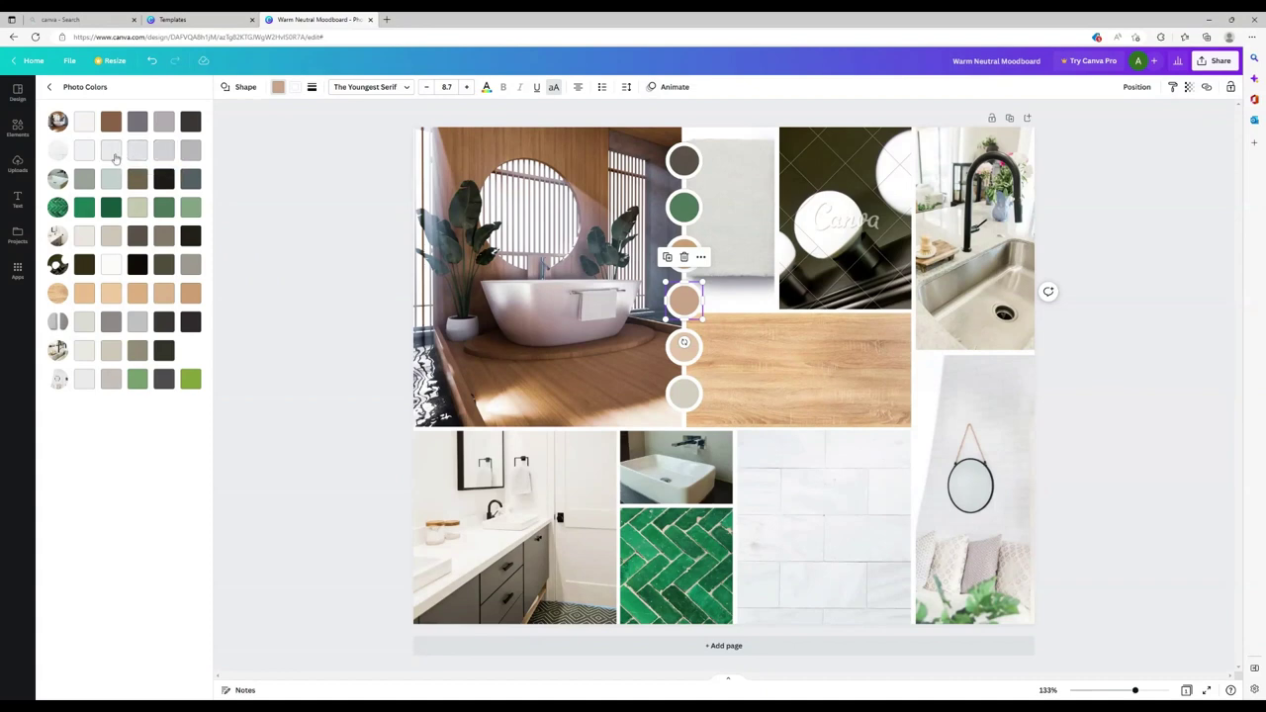
pyautogui.click(84, 149)
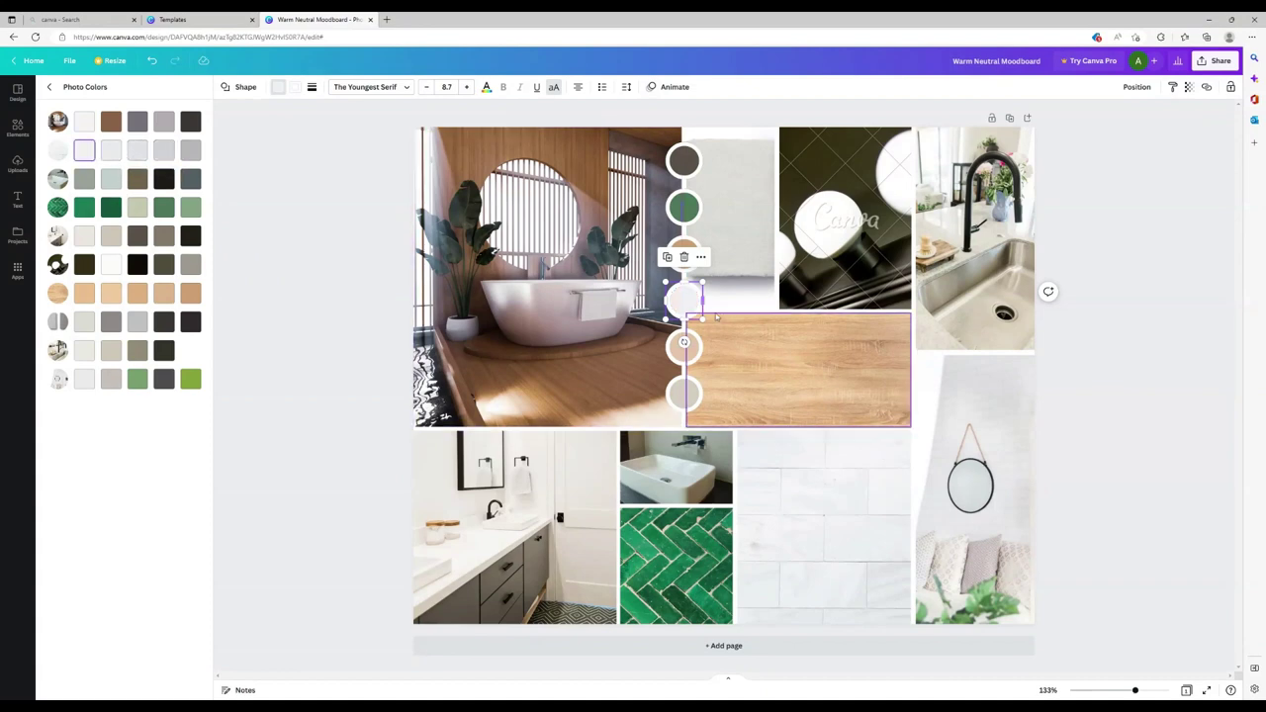
# Step: Recolour the lowest palette circle with the marble tile's pale grey-white and the fourth circle with the light fixture photo's black
pyautogui.click(681, 396)
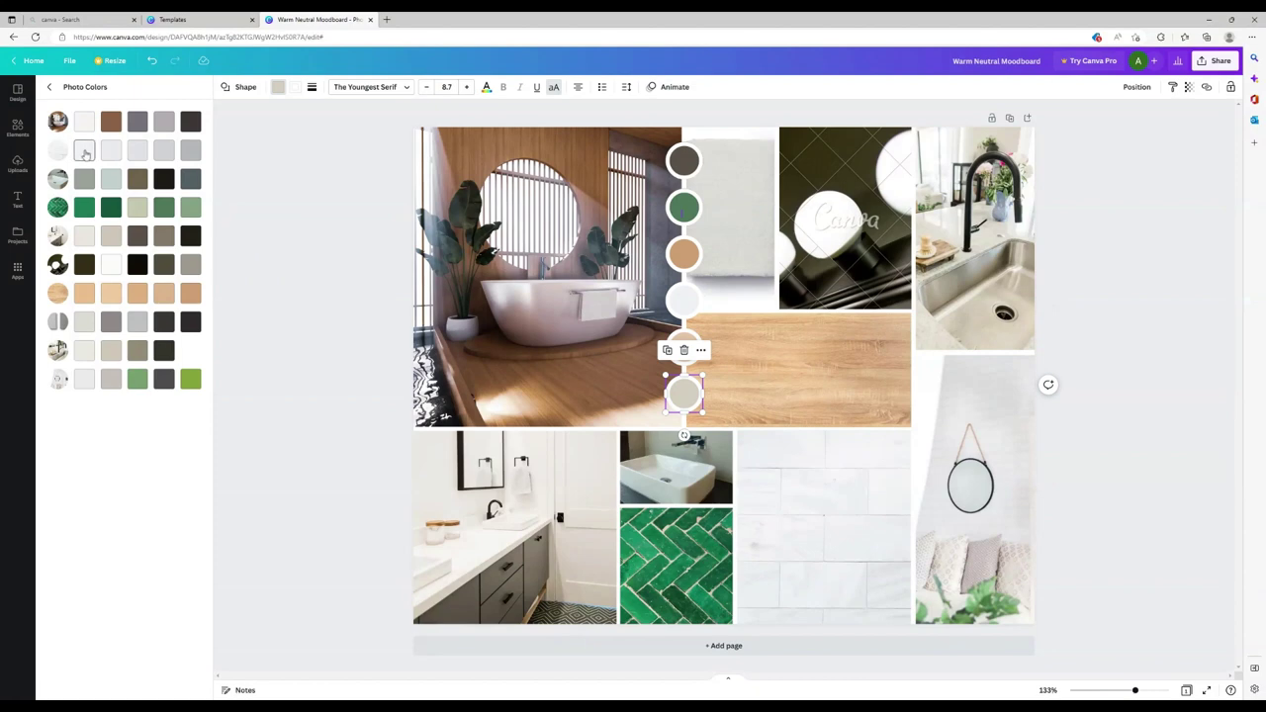
pyautogui.click(84, 149)
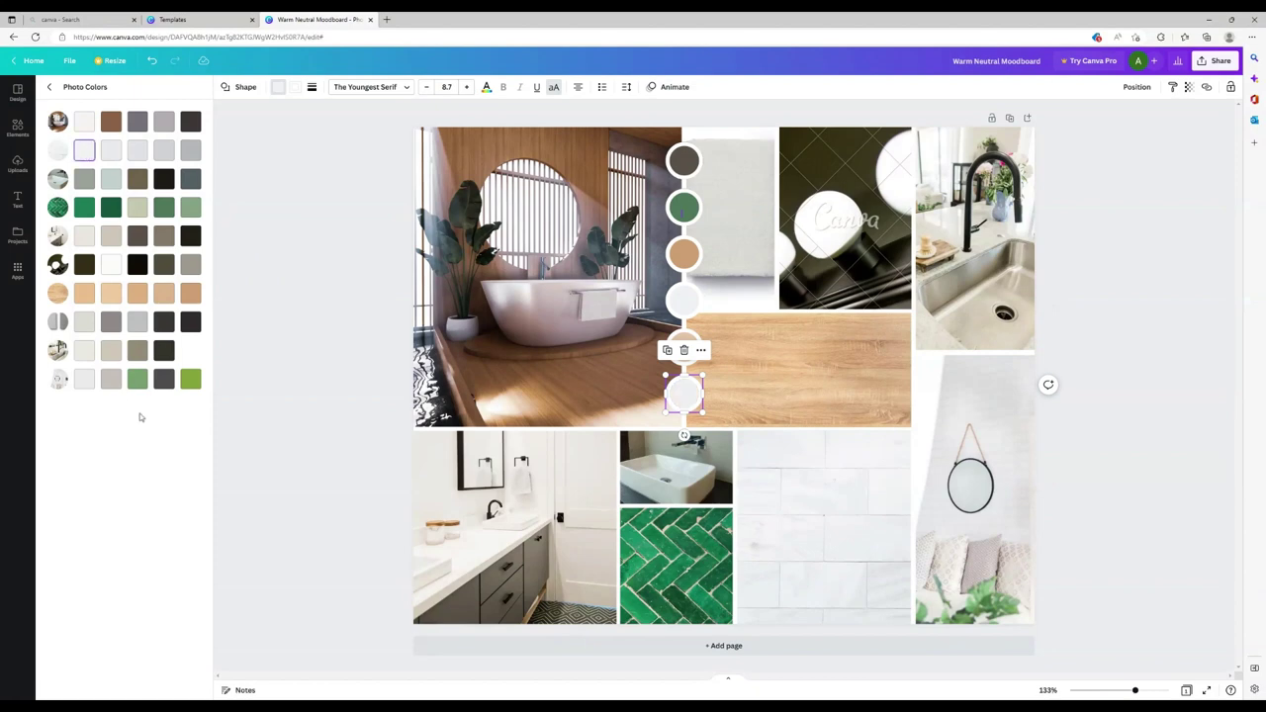
pyautogui.click(685, 302)
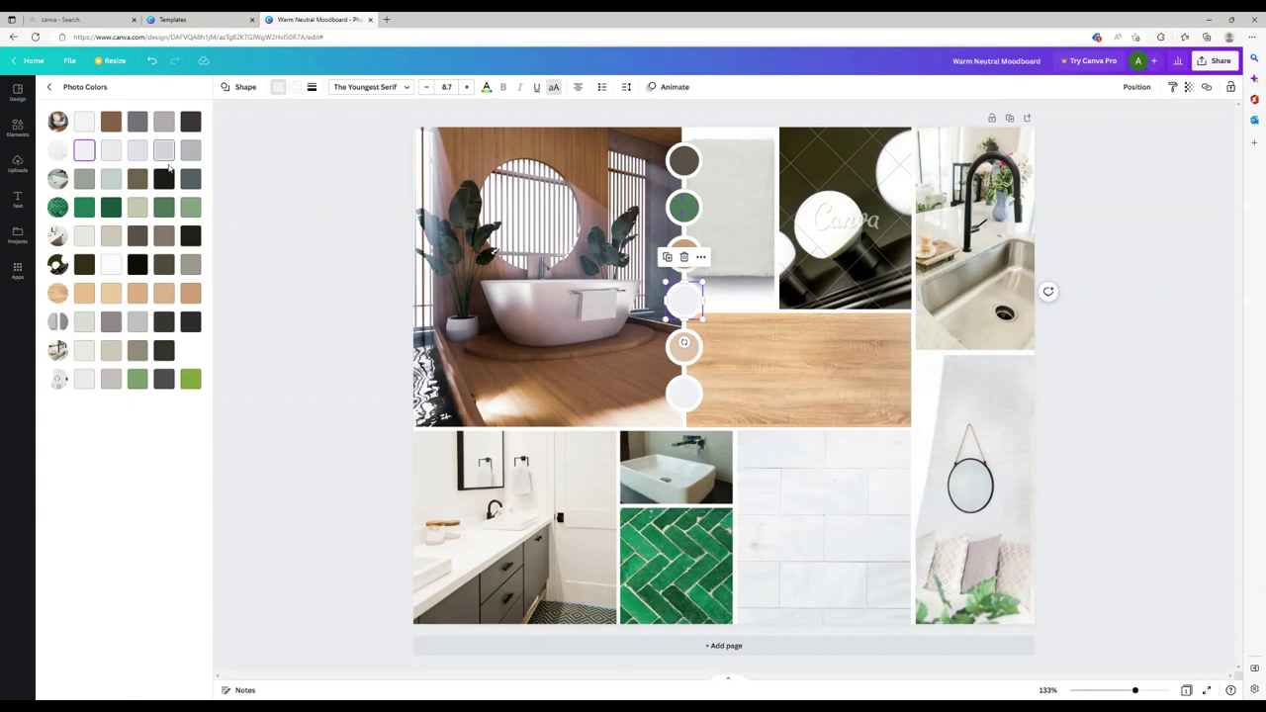
pyautogui.click(137, 265)
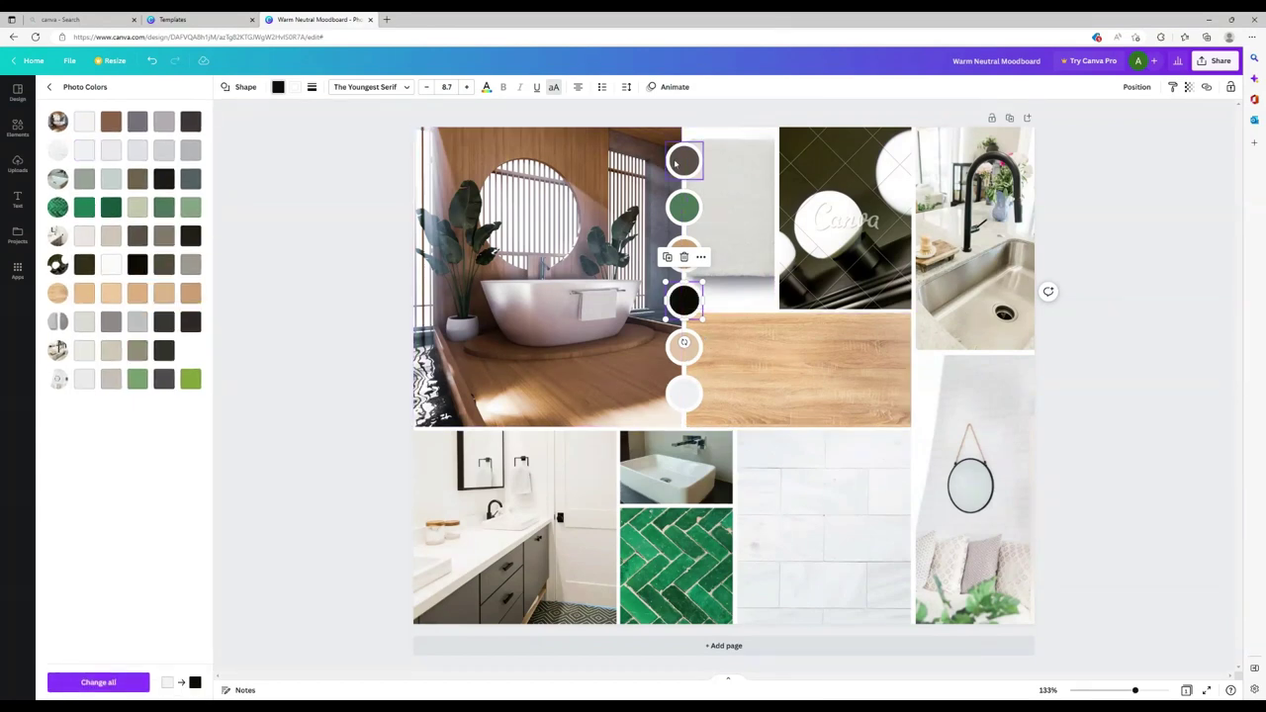
# Step: Recolour the topmost palette circle with the light fixture photo's black and the fifth circle with a tan from the wood photo
pyautogui.click(687, 161)
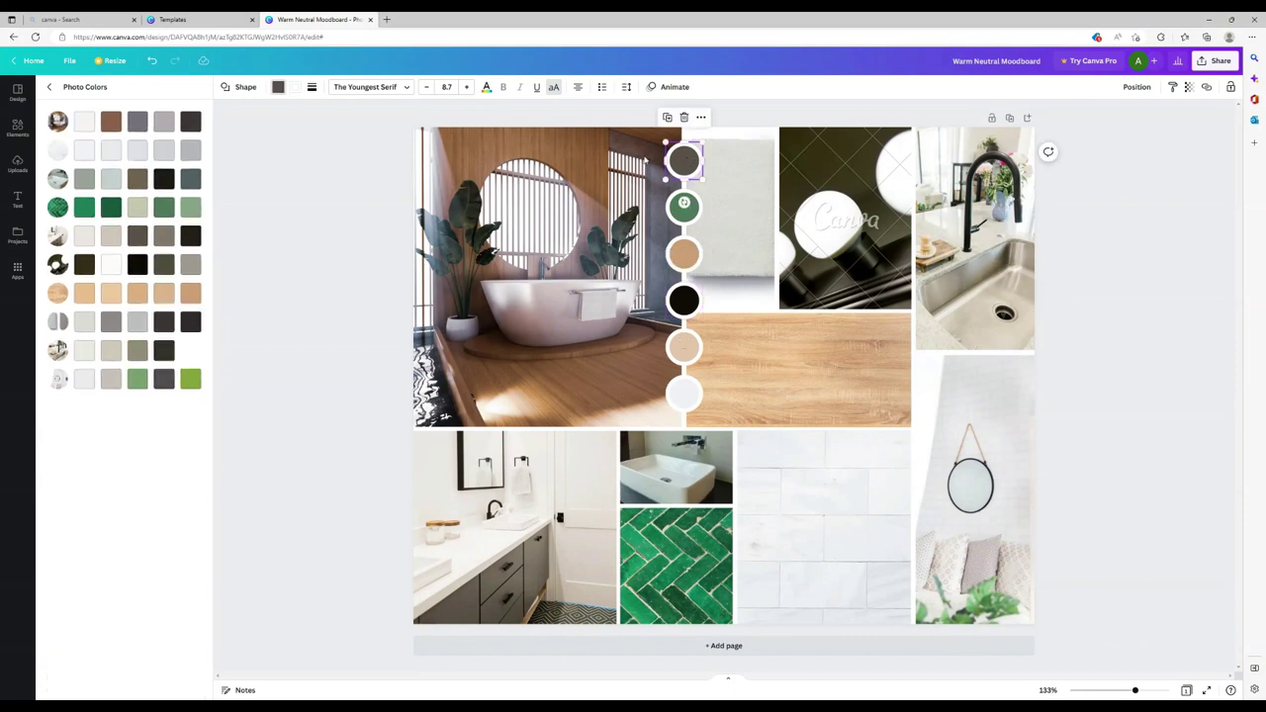
pyautogui.click(138, 265)
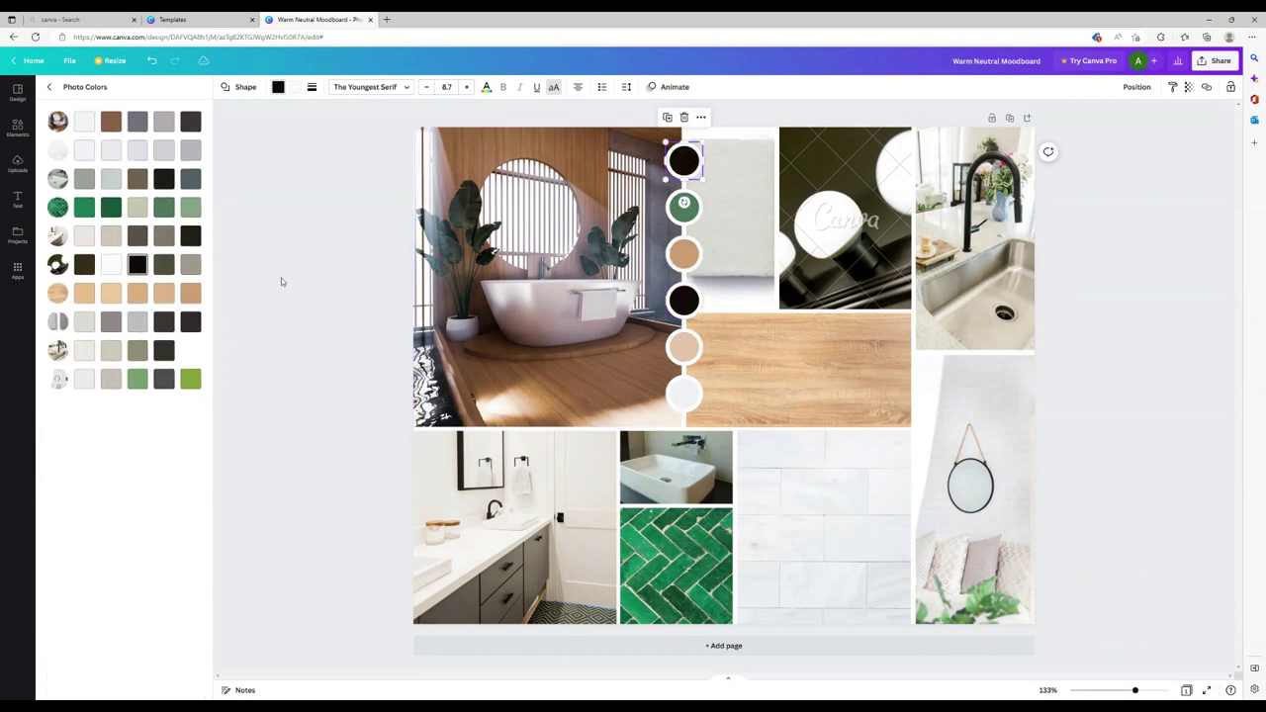
pyautogui.click(685, 350)
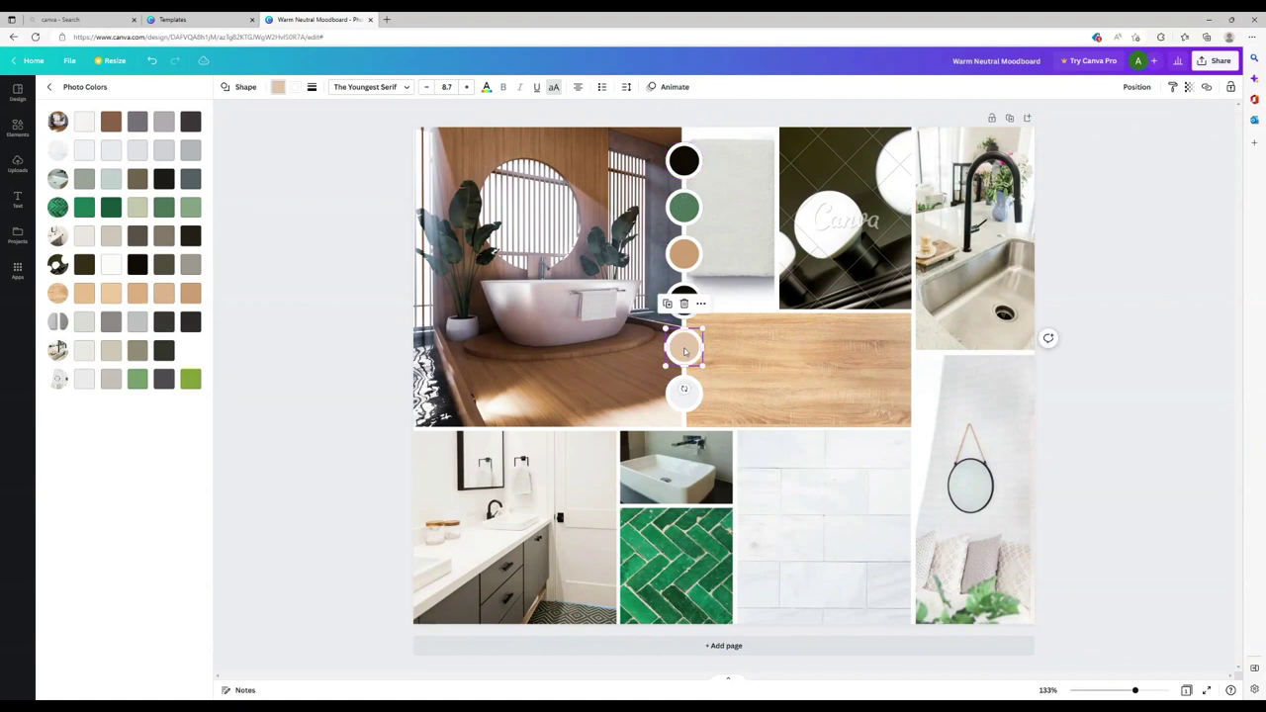
pyautogui.click(163, 293)
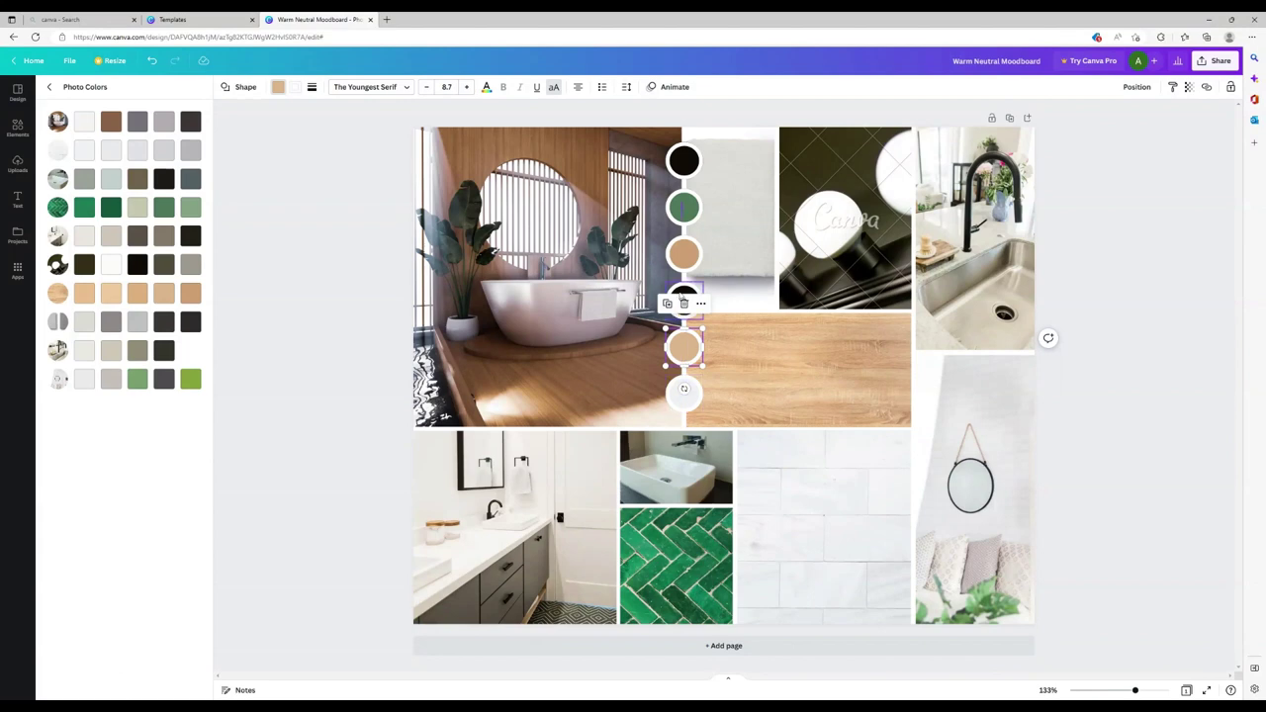
# Step: Recolour the third palette circle sage green and the fourth circle with the brown sampled from the bathtub photo
pyautogui.click(682, 297)
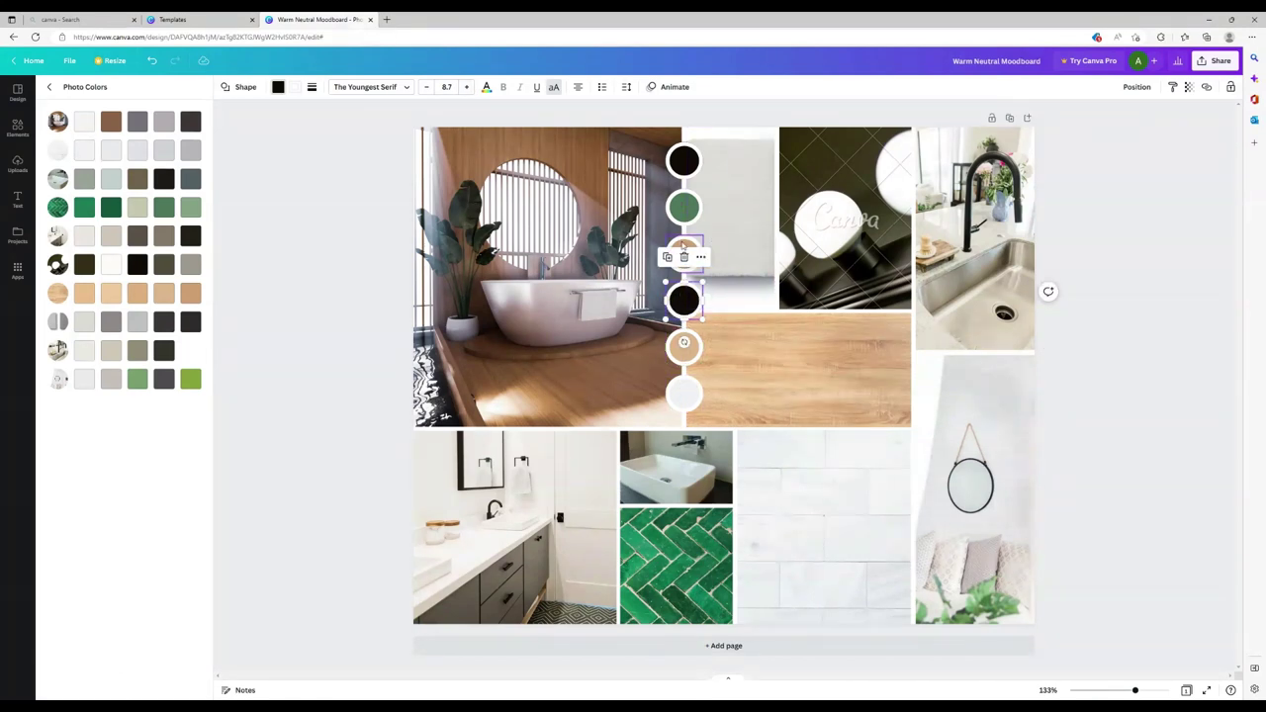
pyautogui.click(683, 249)
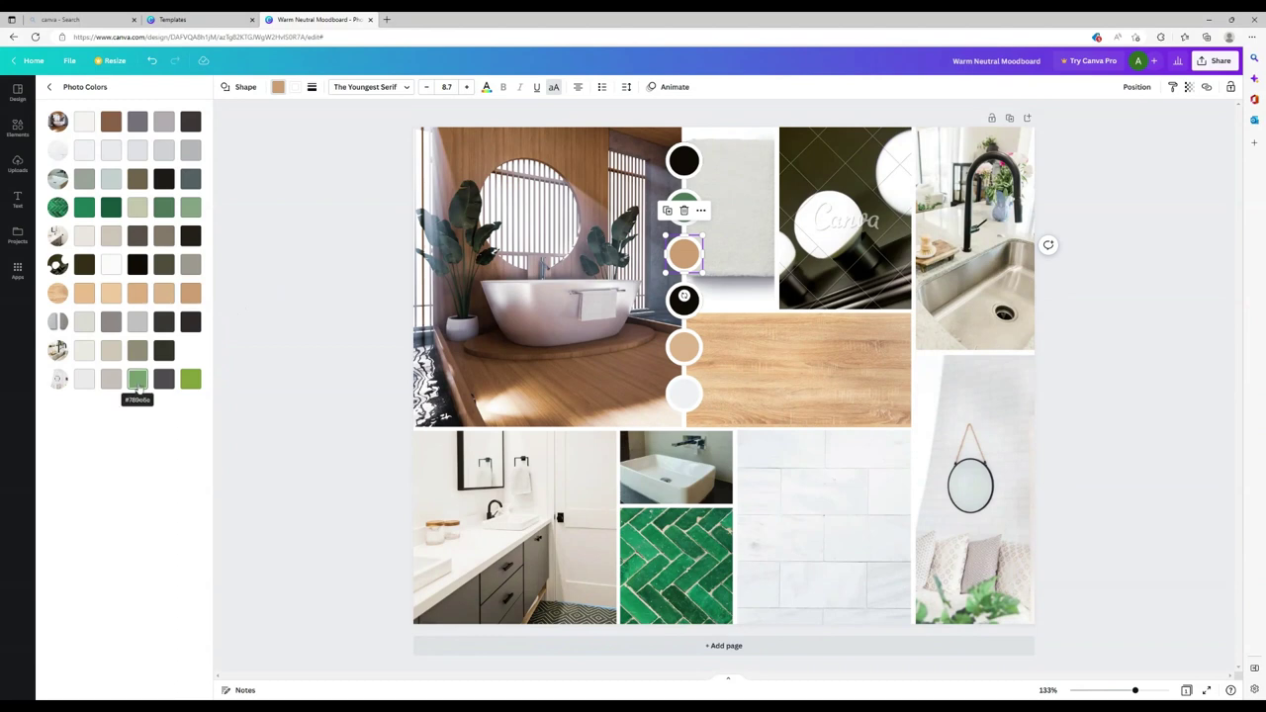
pyautogui.click(137, 384)
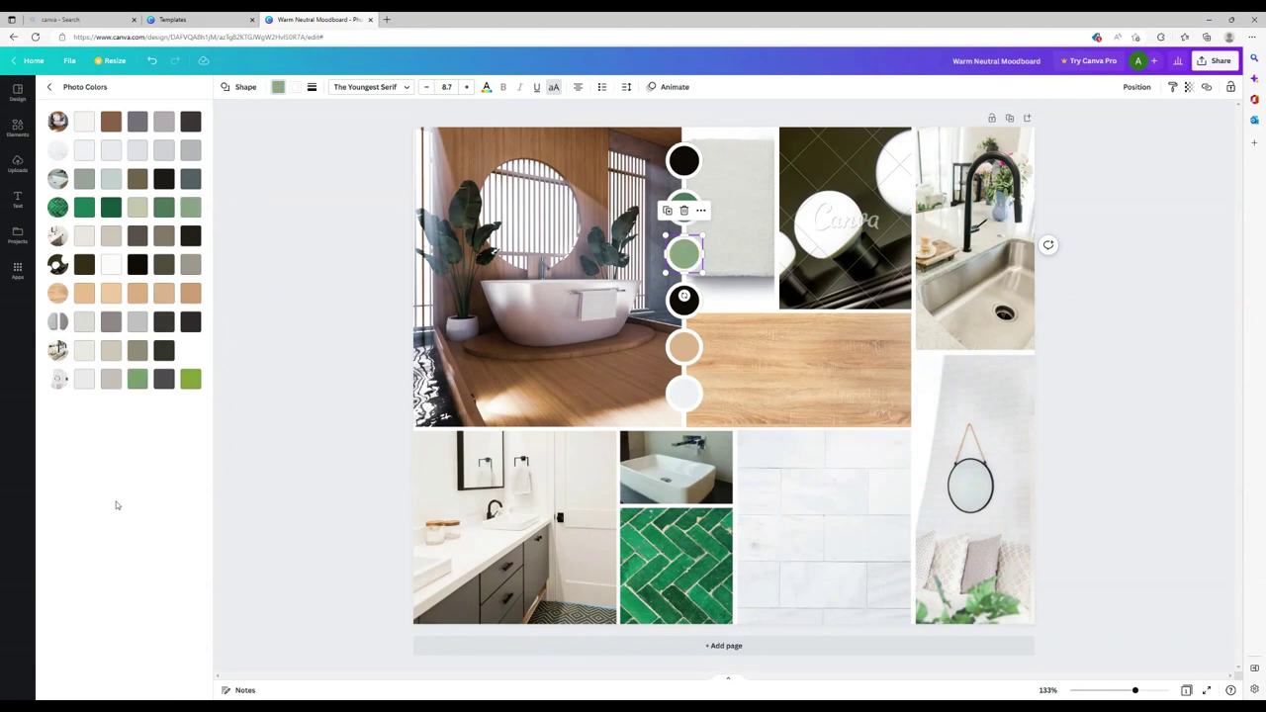
pyautogui.click(690, 309)
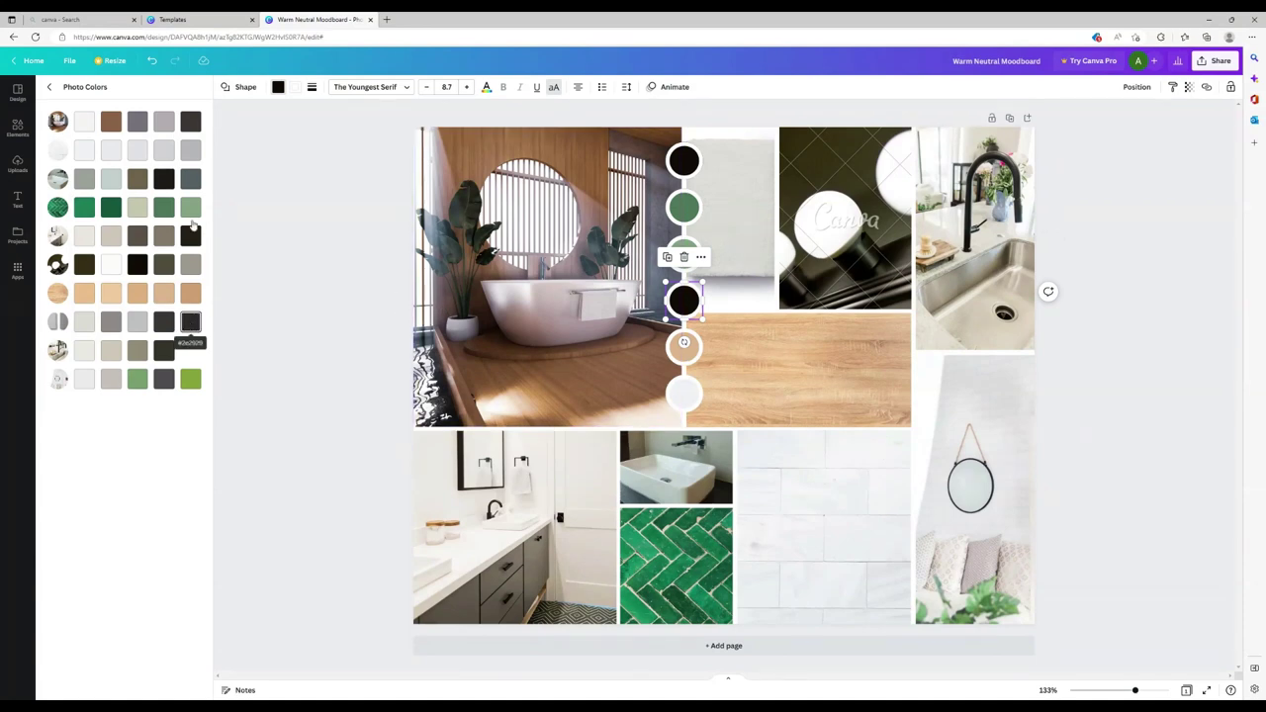
pyautogui.click(115, 125)
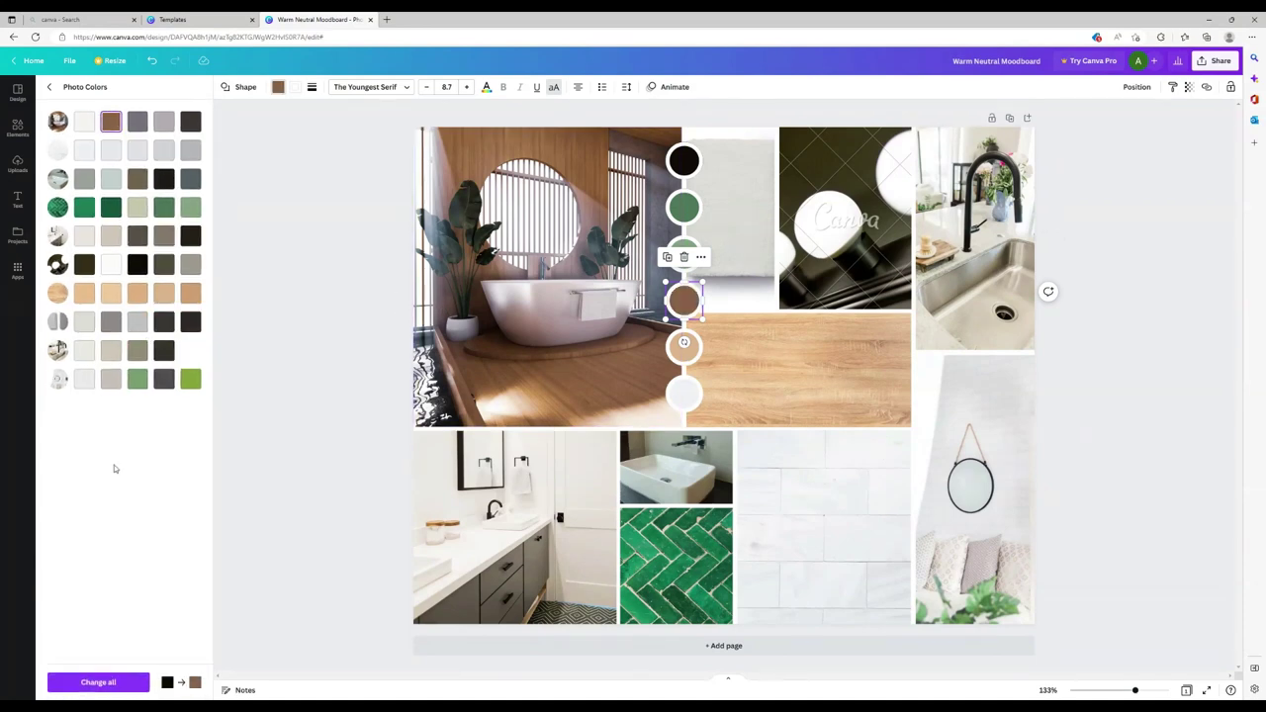
pyautogui.click(708, 182)
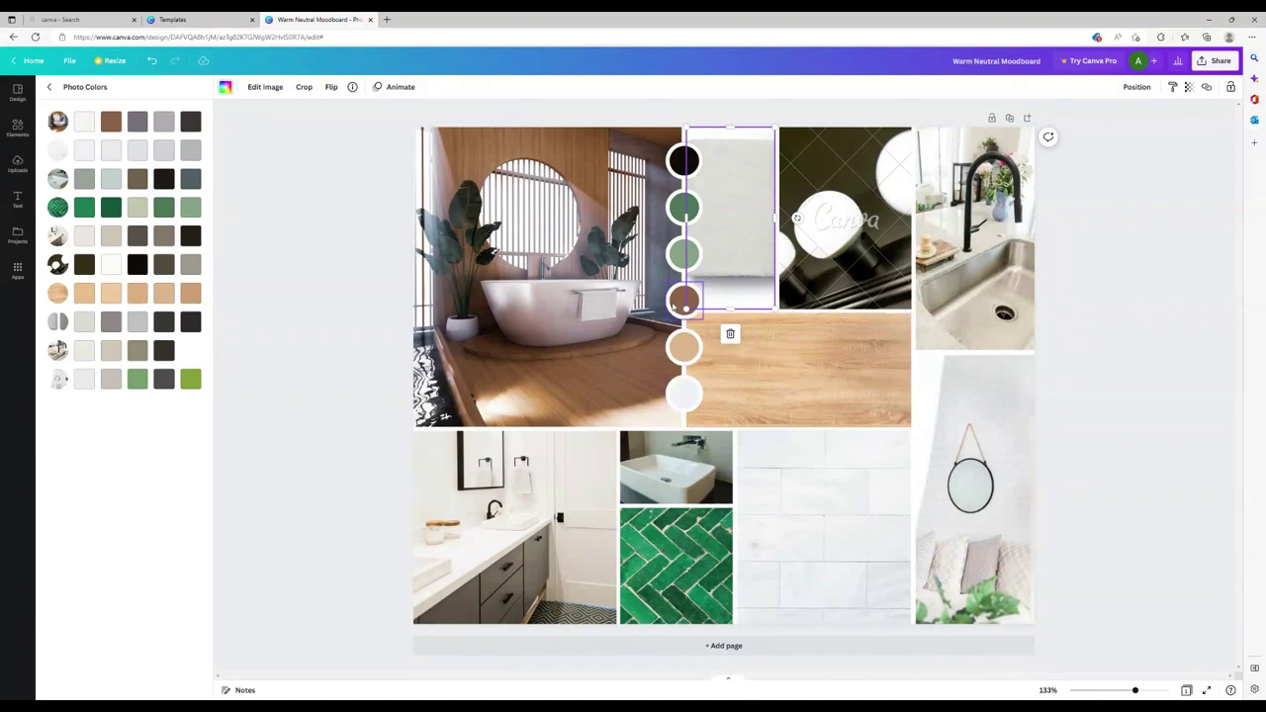
pyautogui.click(334, 457)
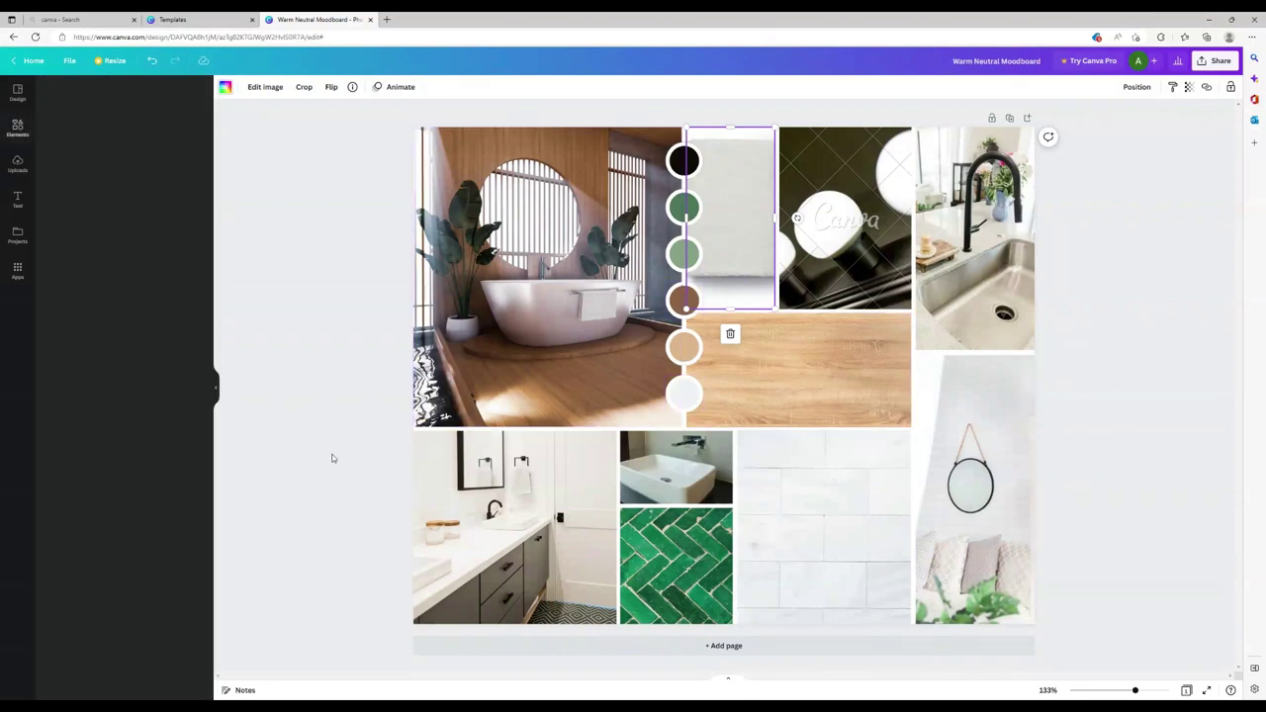
pyautogui.click(1188, 410)
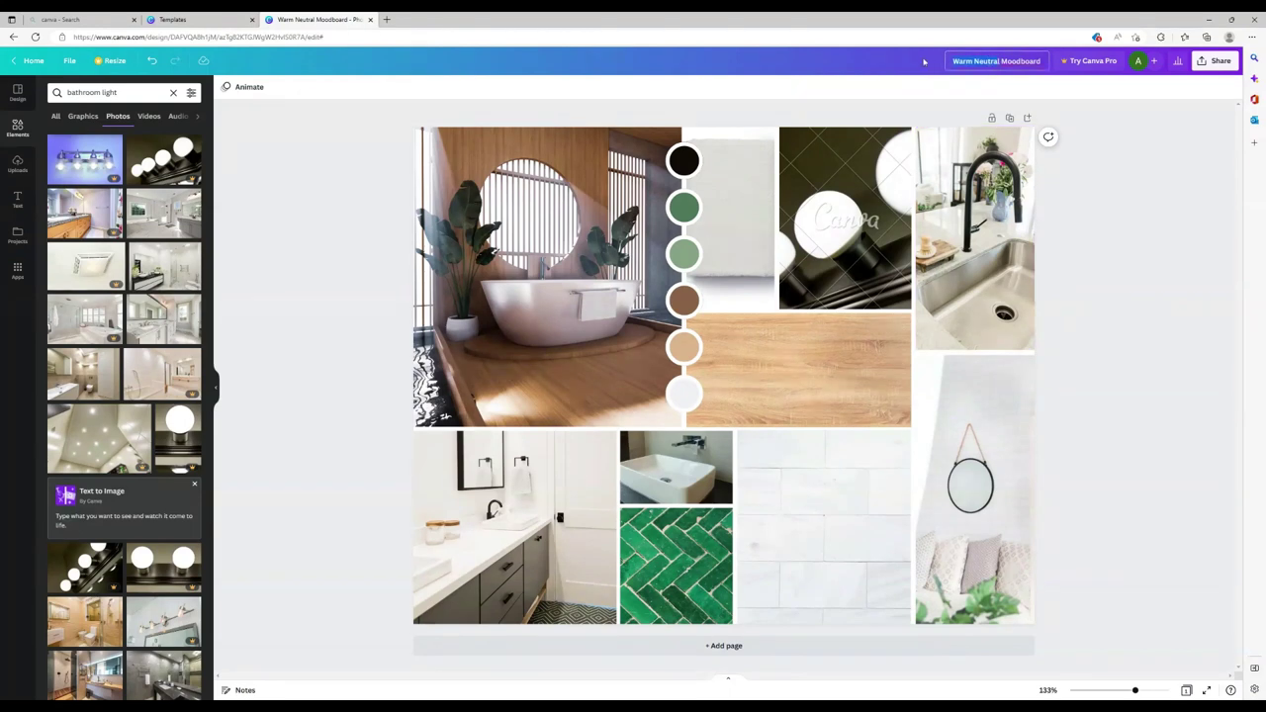
# Step: Rename the design "IDI MODULE 3 EXAMPLE Moodboard"
pyautogui.press('BackSpace')
pyautogui.write('BDI MODULE 3 EXAMPLE')
pyautogui.click(1110, 219)
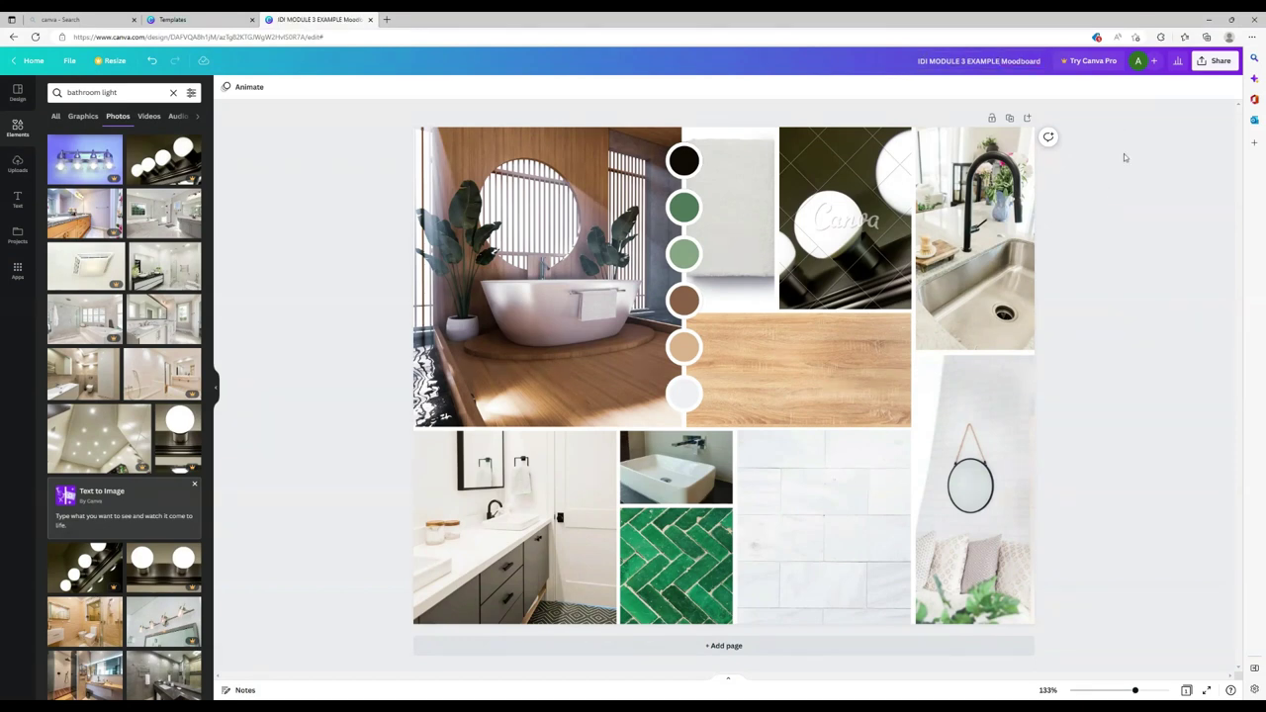
# Step: Try to download the moodboard as a PNG file
pyautogui.click(1214, 60)
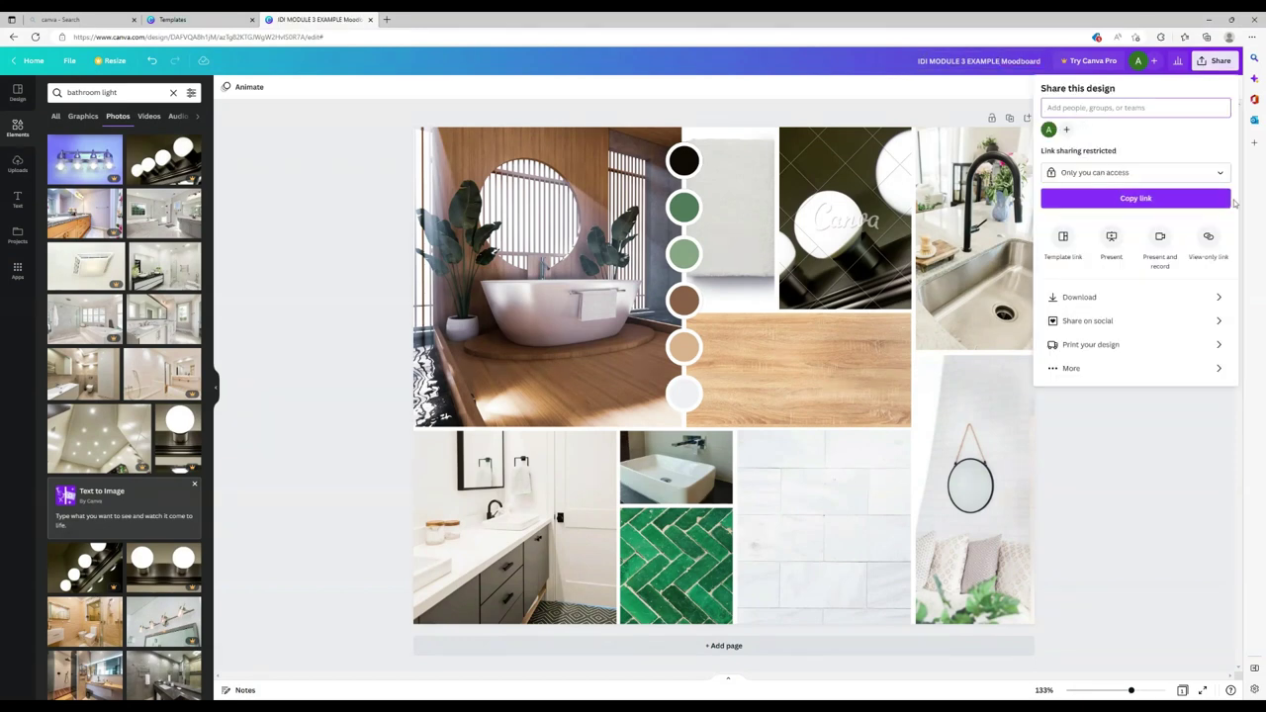
pyautogui.click(1076, 299)
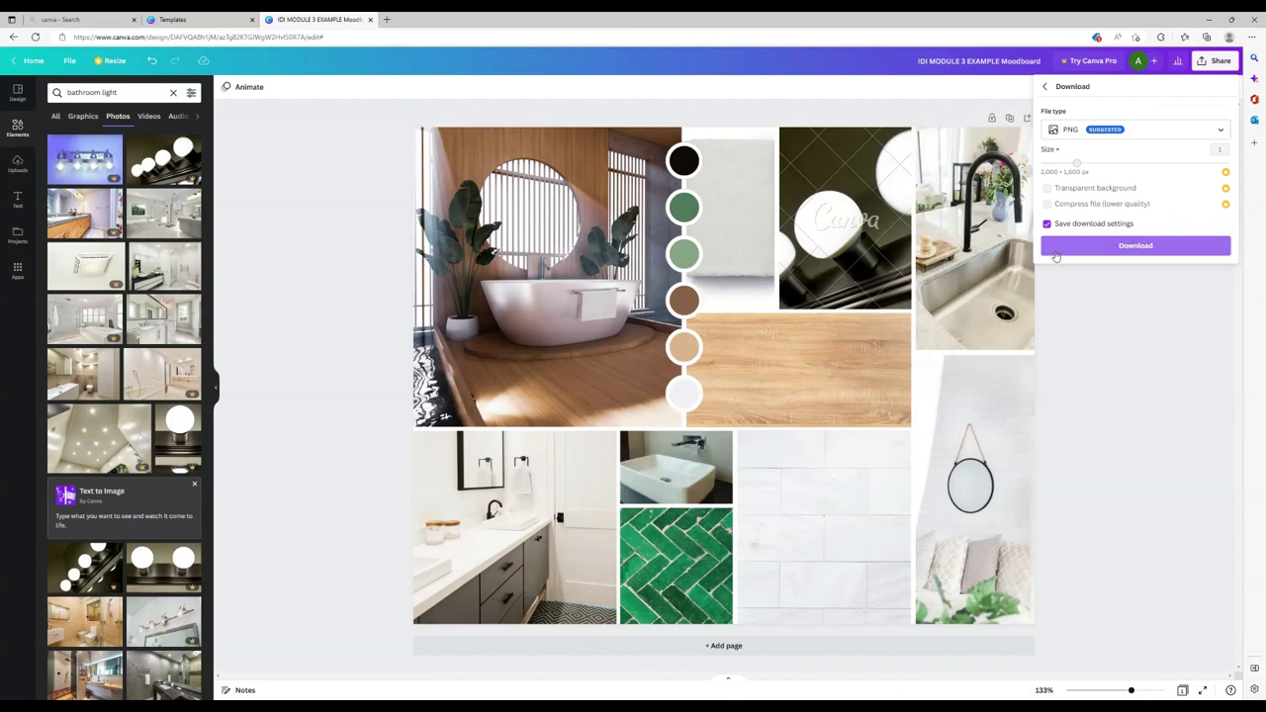
pyautogui.click(1163, 249)
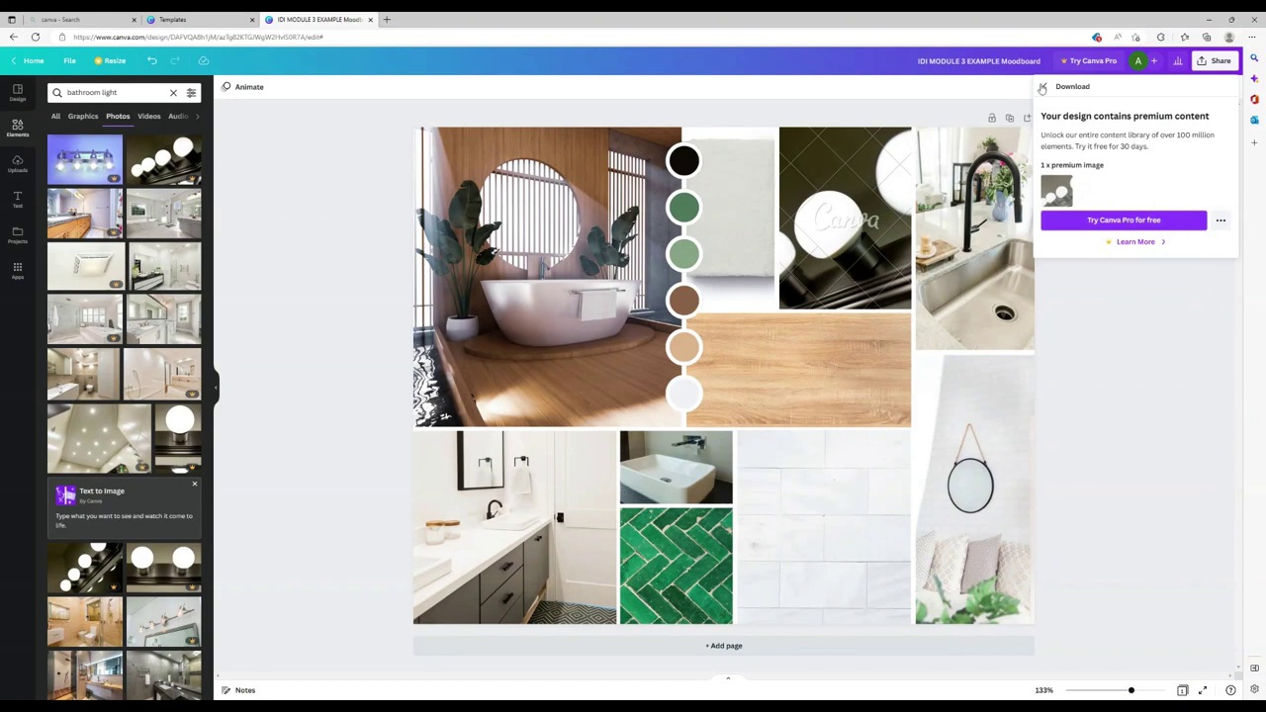
pyautogui.click(1044, 87)
# Step: Search the photos for "BLACK LIGHT" and replace the watermarked light fixture image with the photo of three black wall sconces
pyautogui.click(846, 228)
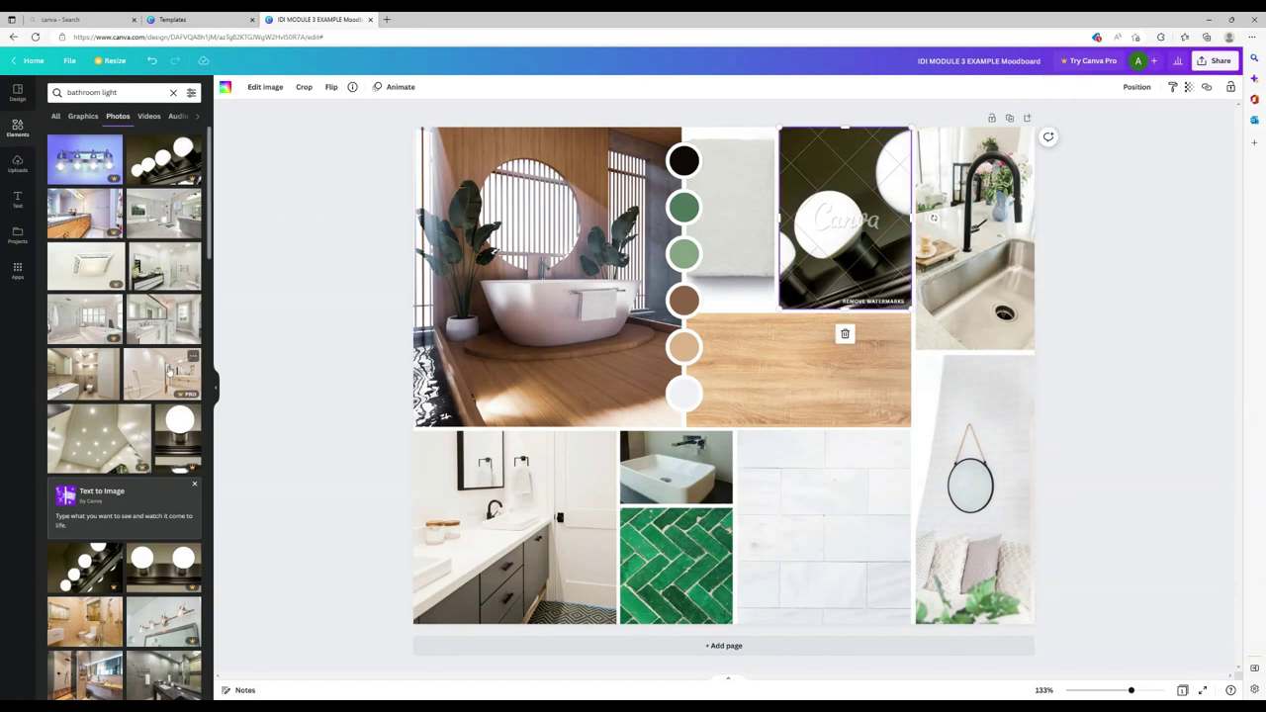
pyautogui.click(17, 129)
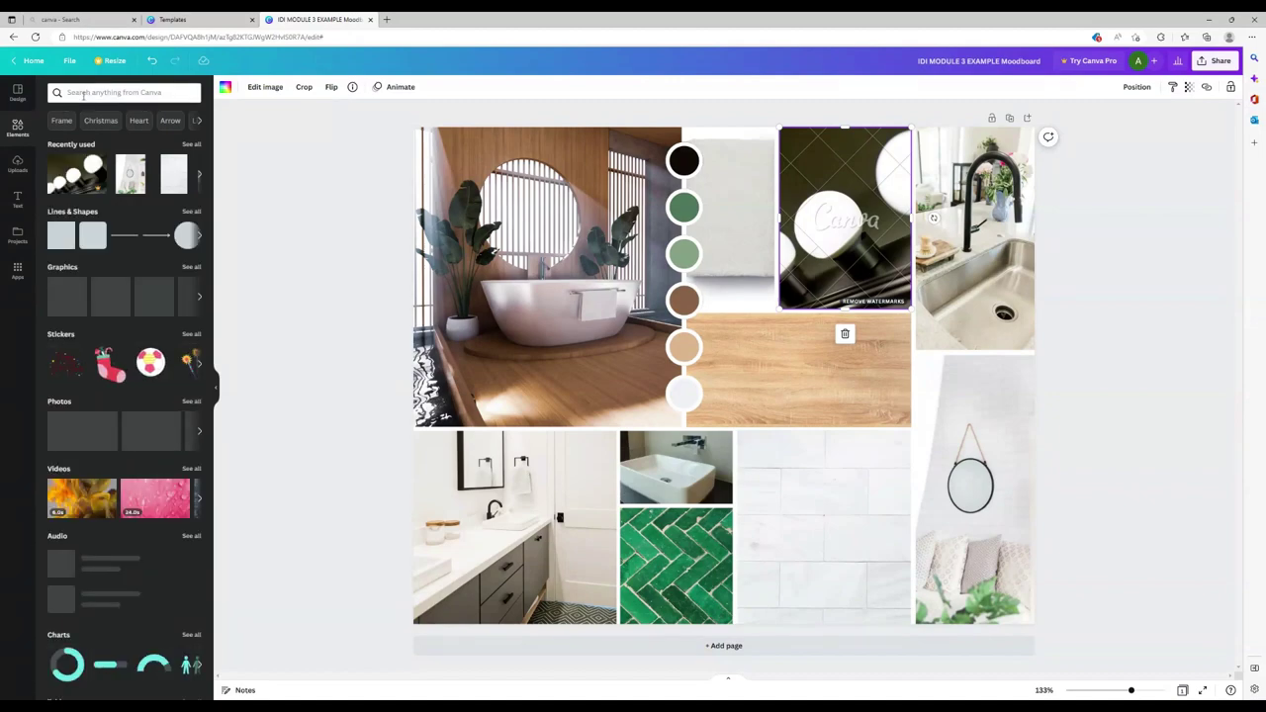
pyautogui.click(85, 93)
pyautogui.write('BLACK LIGHT')
pyautogui.press('Return')
pyautogui.scroll(-10, 124, 395)
pyautogui.moveTo(71, 346); pyautogui.dragTo(878, 225)
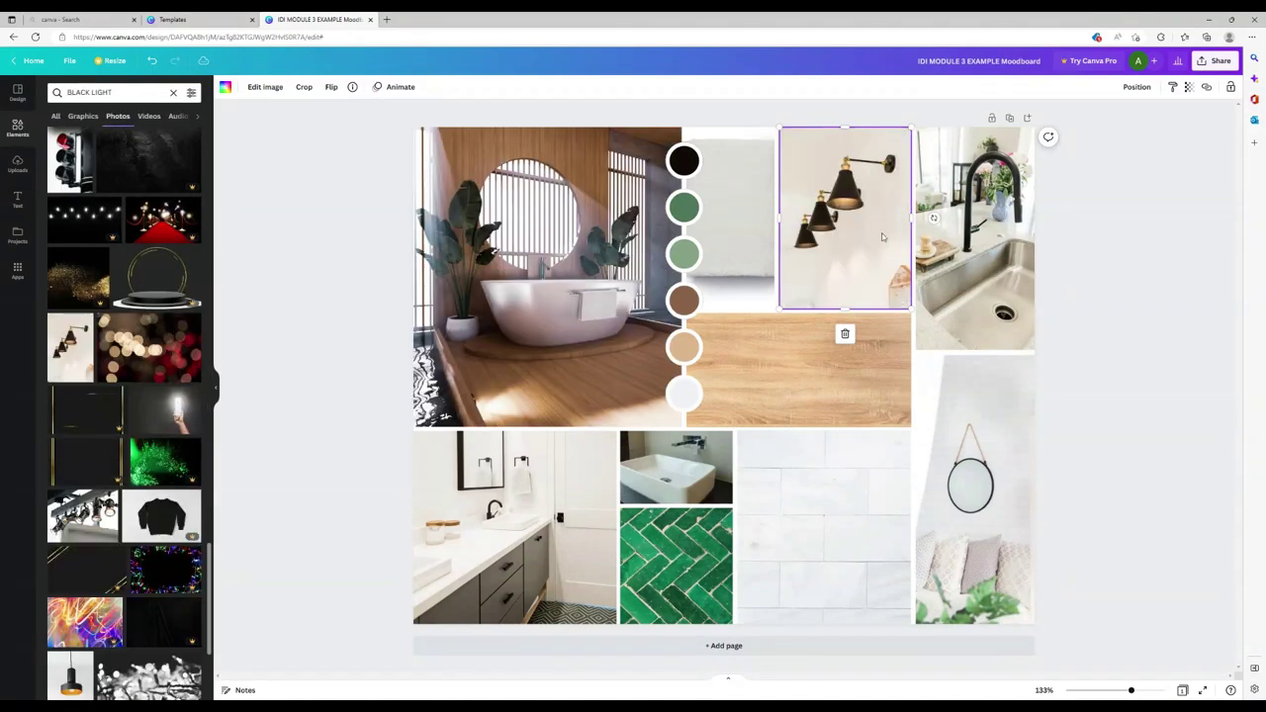
pyautogui.click(1126, 406)
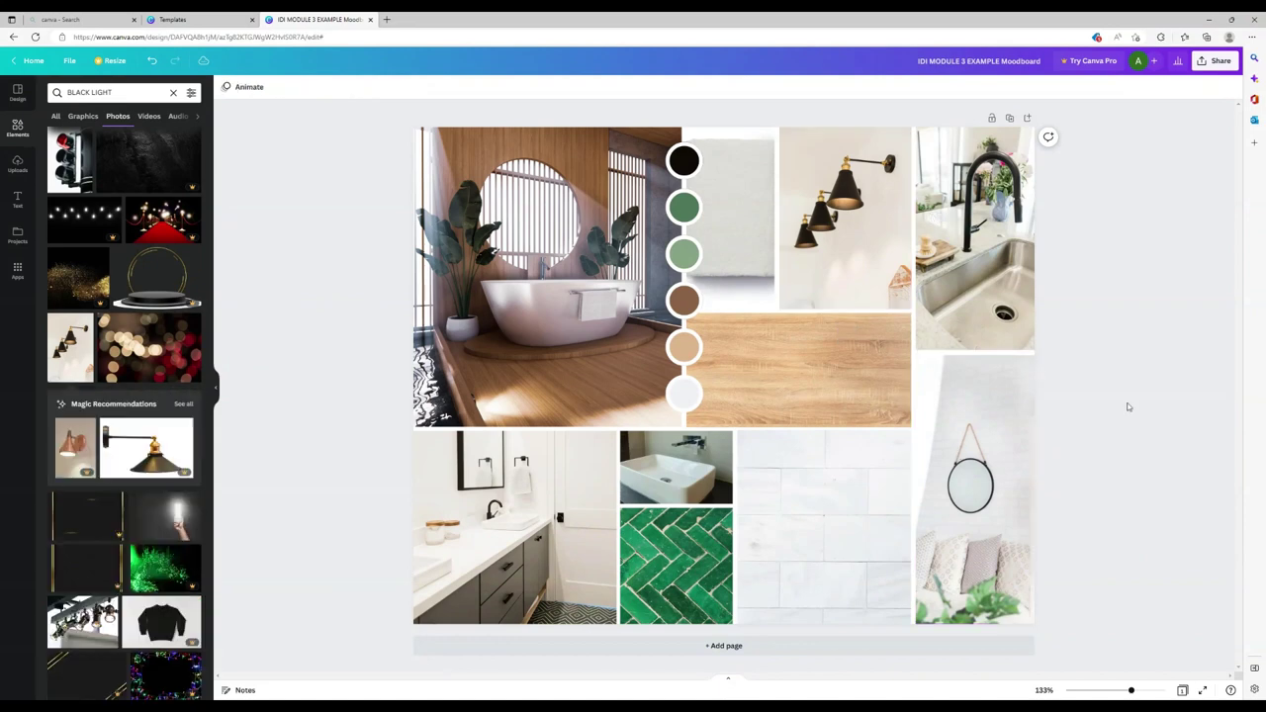
# Step: Download the moodboard as a PNG with the suggested settings, and return from the opened image to the design
pyautogui.click(1222, 63)
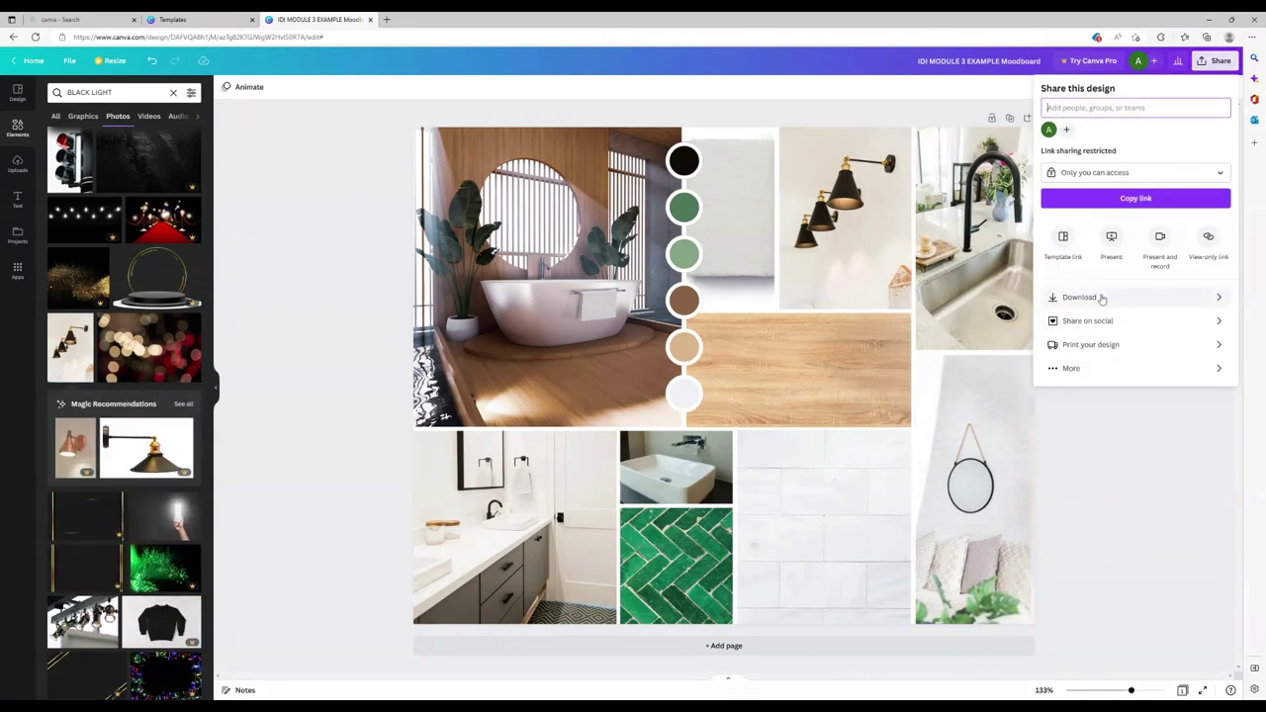
pyautogui.click(1223, 301)
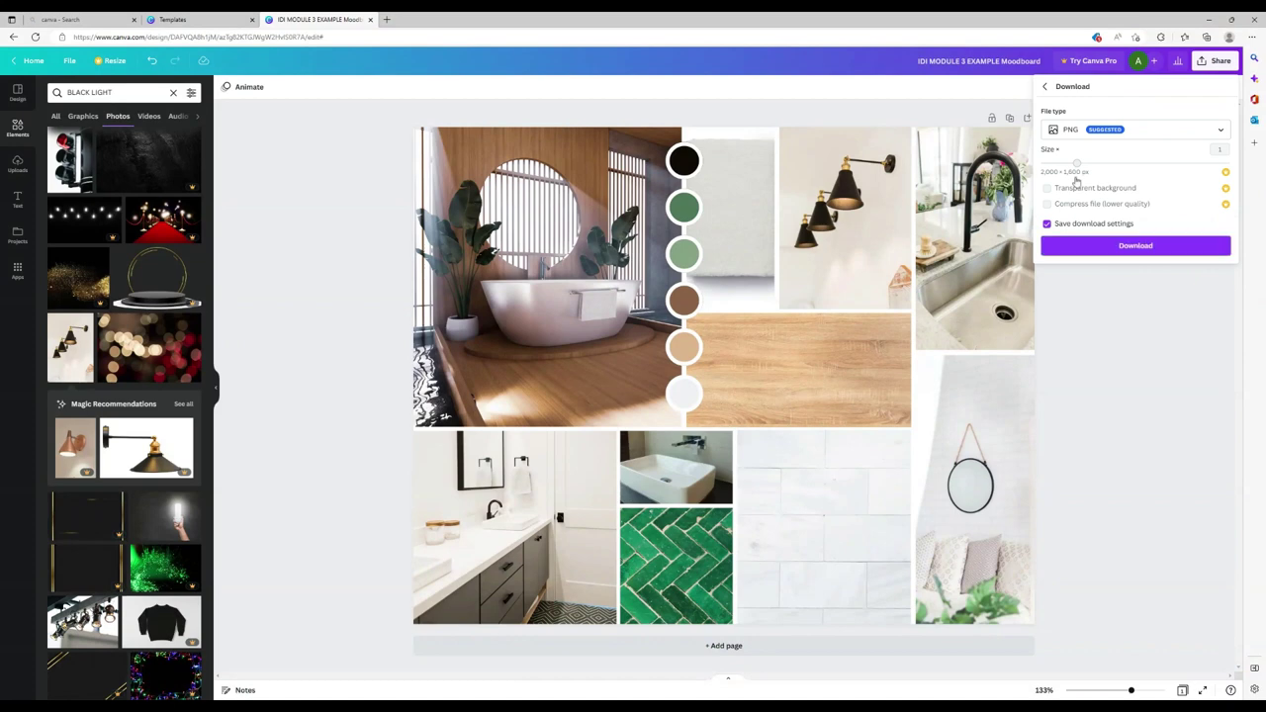
pyautogui.click(1150, 253)
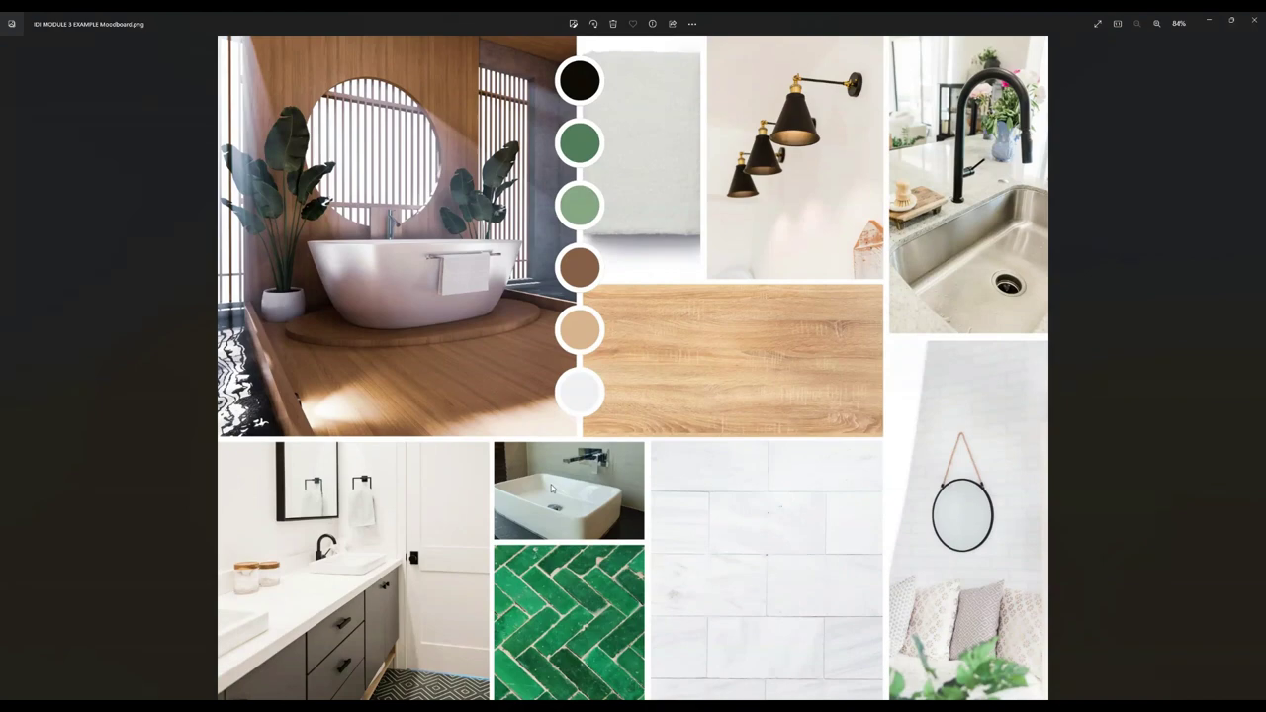
pyautogui.hotkey('alt', 'Tab')
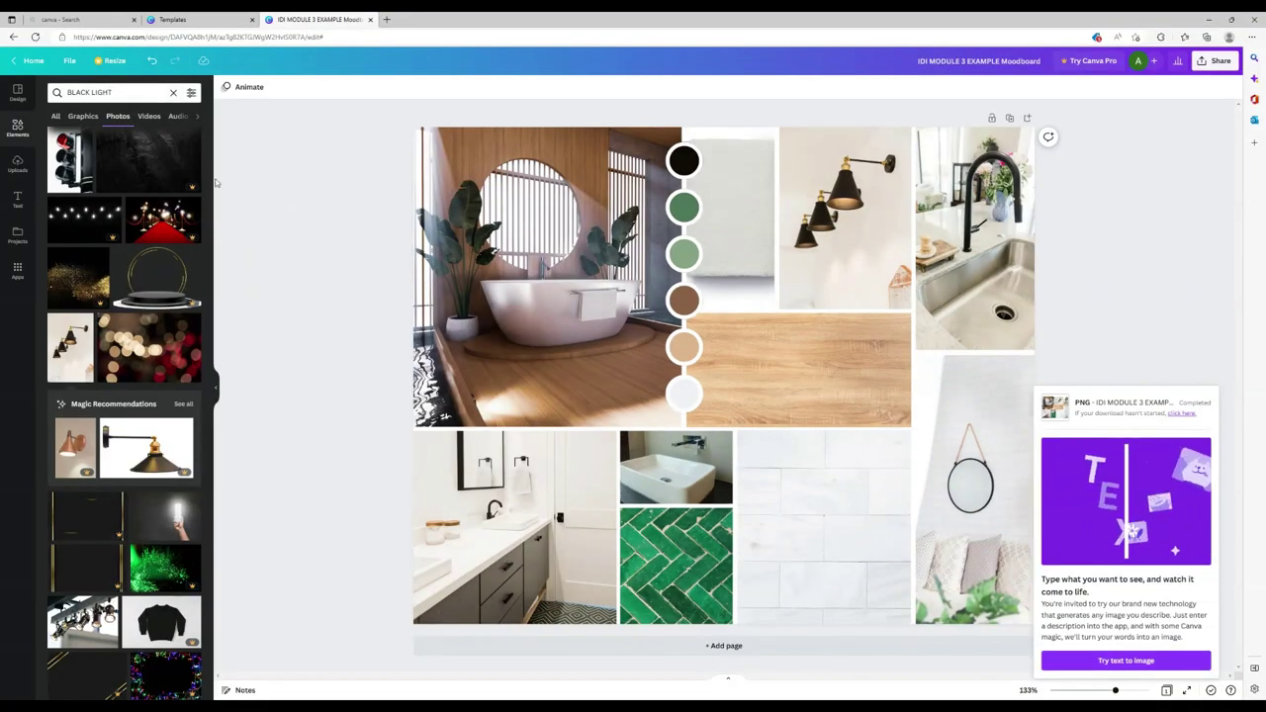
# Step: Add a text box near the moodboard's lower edge and widen it across almost the full page
pyautogui.click(18, 203)
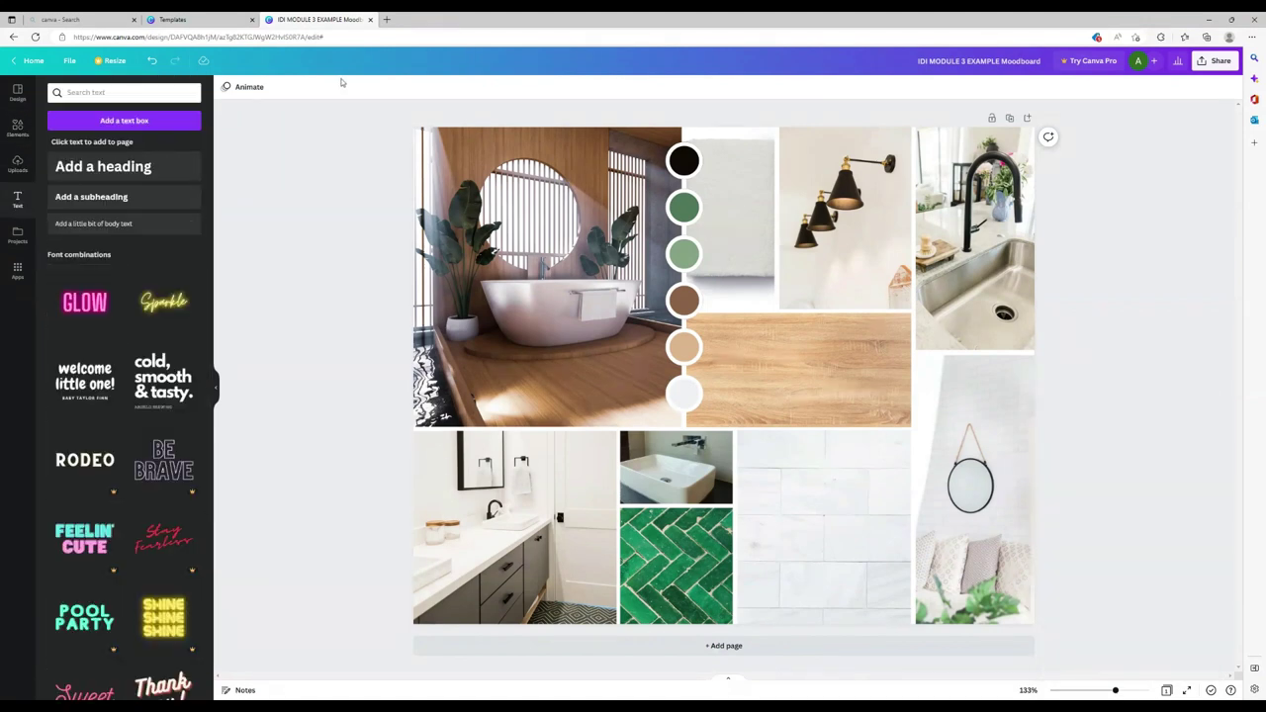
pyautogui.click(116, 121)
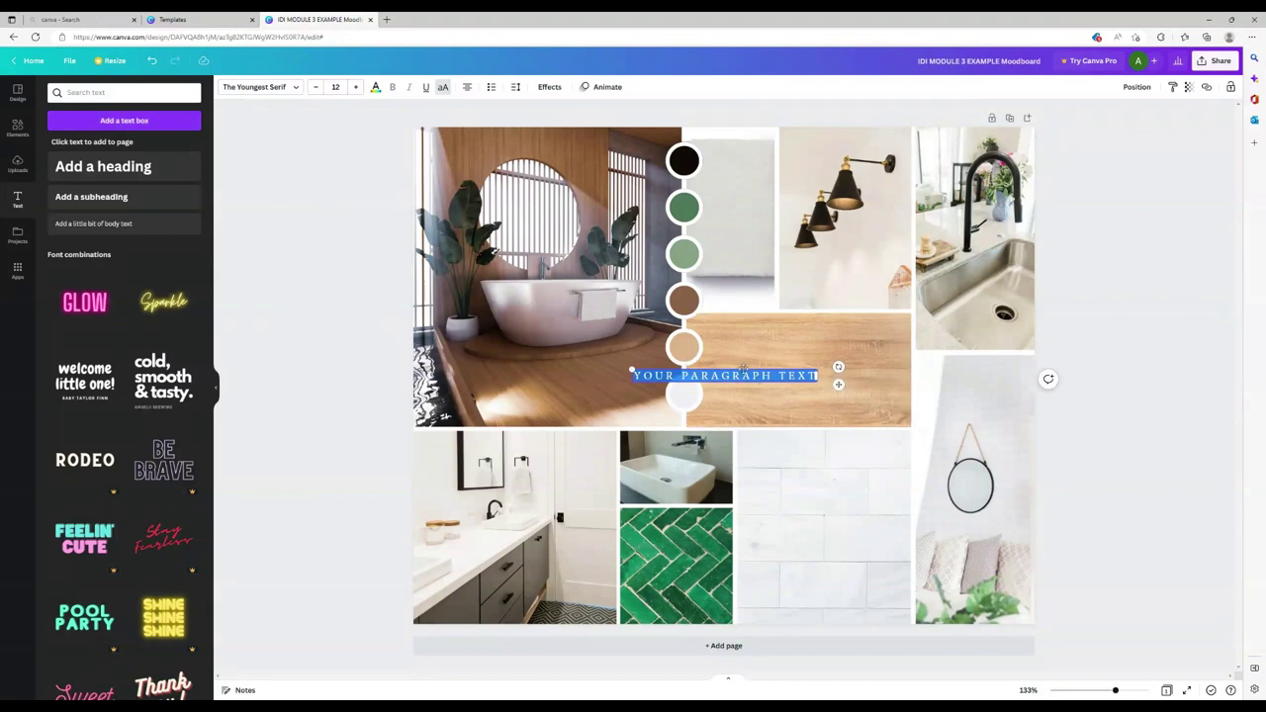
pyautogui.moveTo(743, 367); pyautogui.dragTo(540, 580)
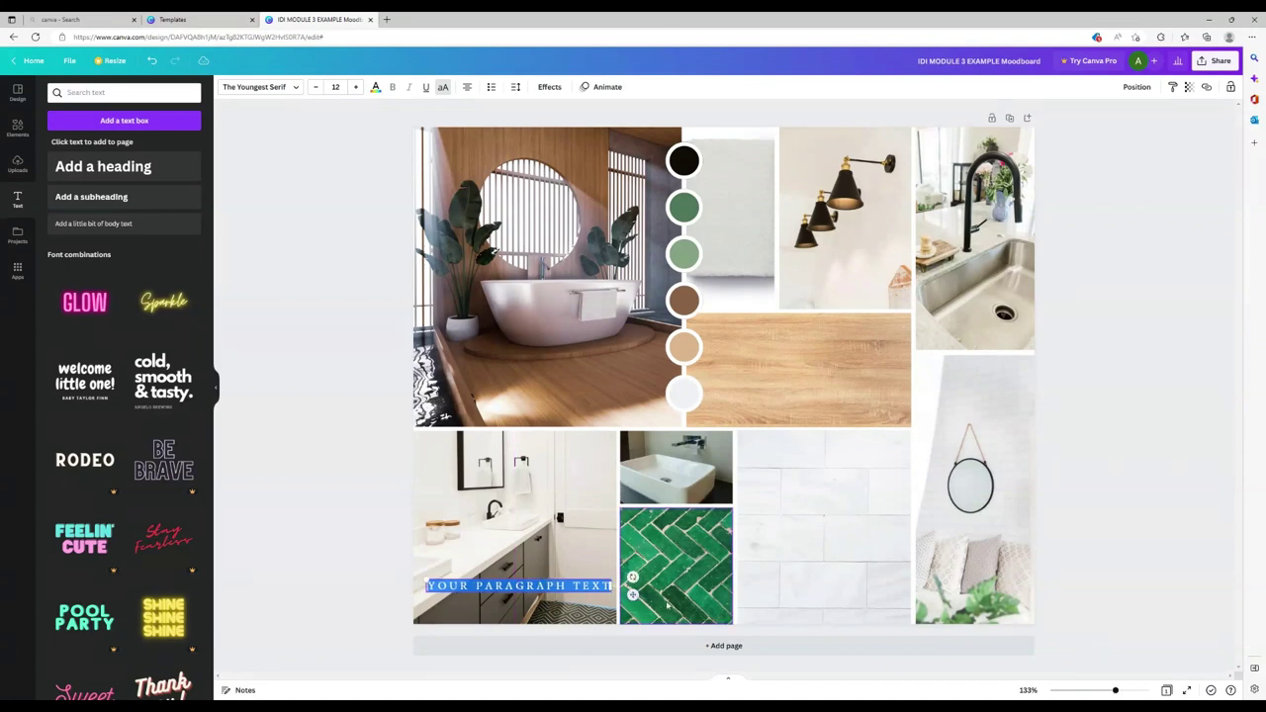
pyautogui.moveTo(632, 585); pyautogui.dragTo(1025, 582)
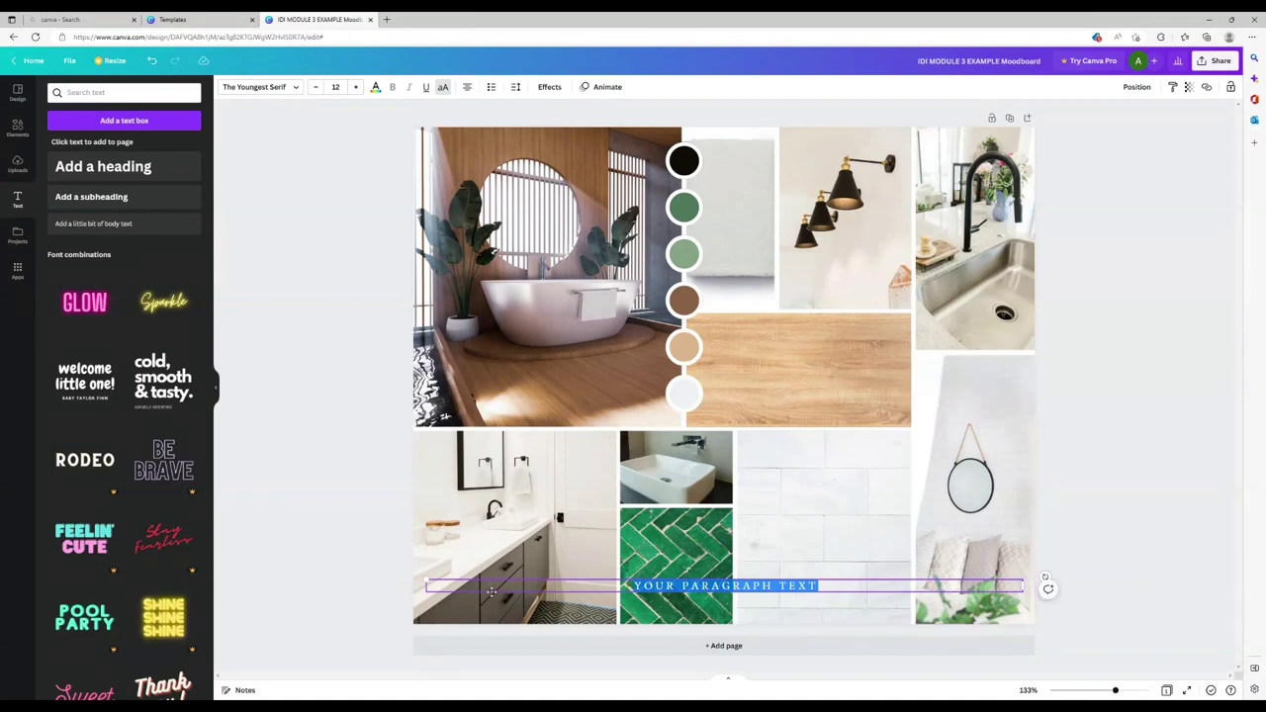
pyautogui.click(579, 581)
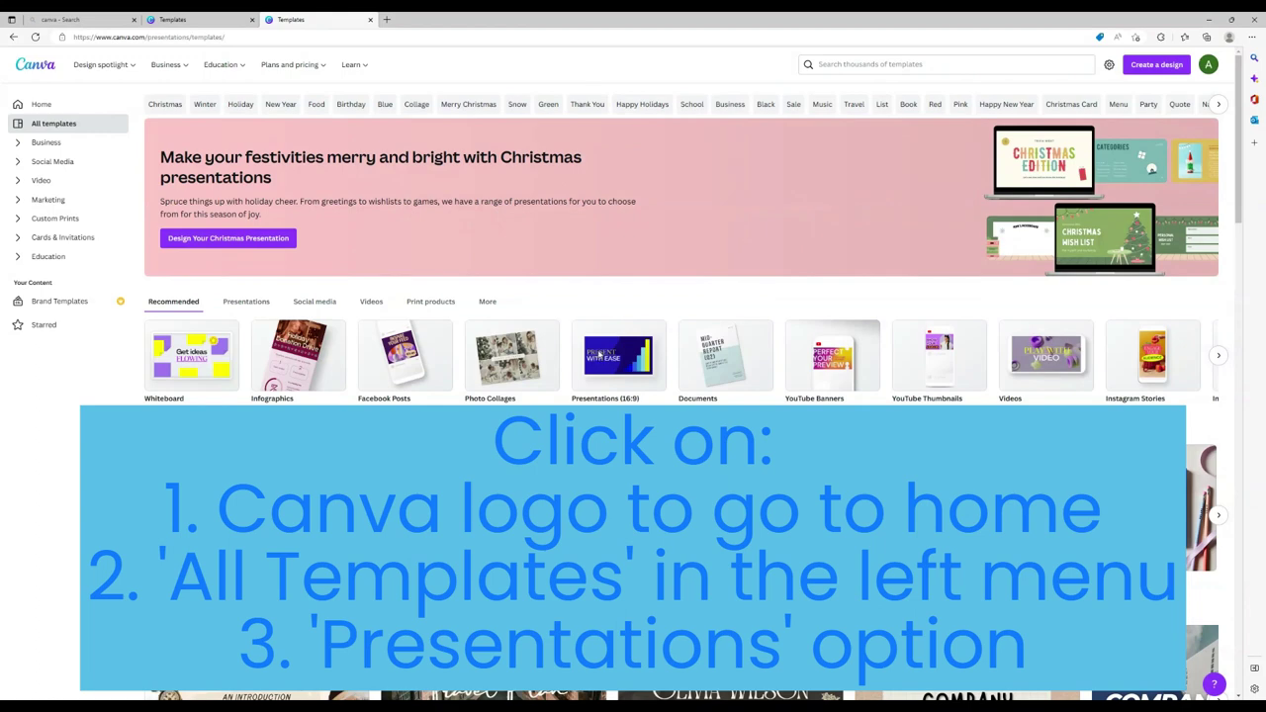
# Step: Create a blank Presentation (16:9) and upload the downloaded moodboard PNG to it
pyautogui.click(598, 356)
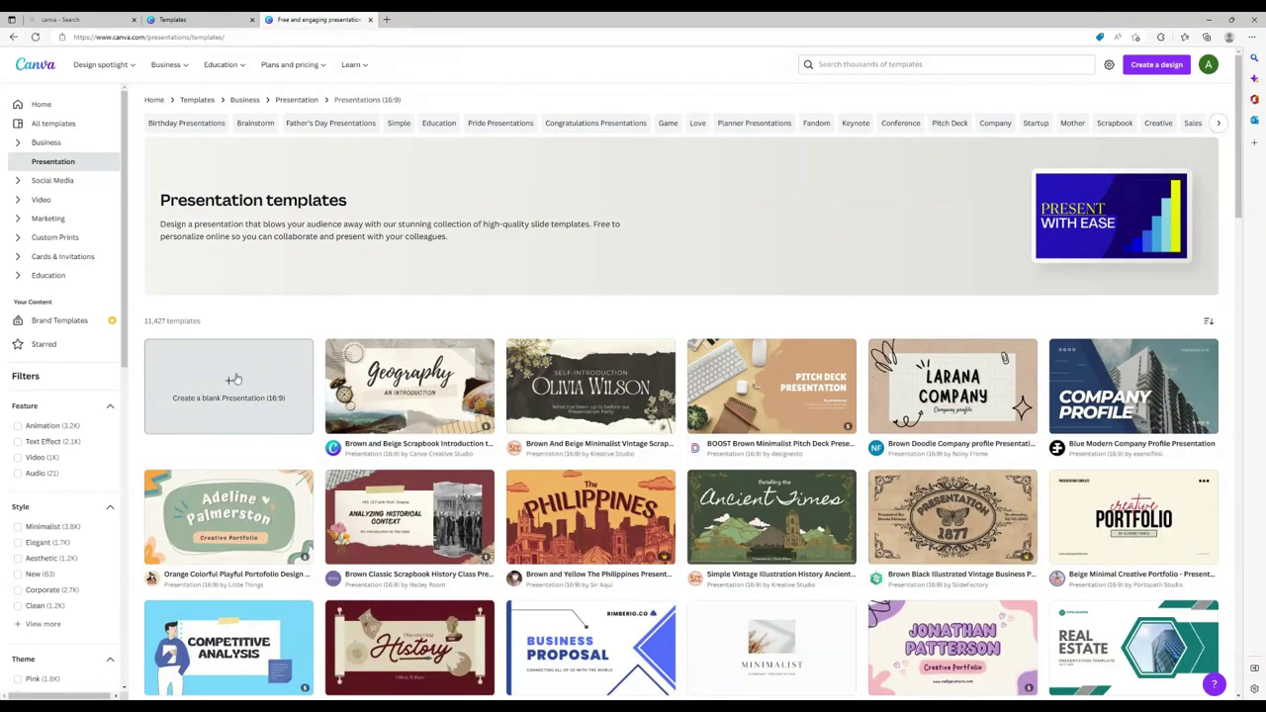
pyautogui.click(233, 379)
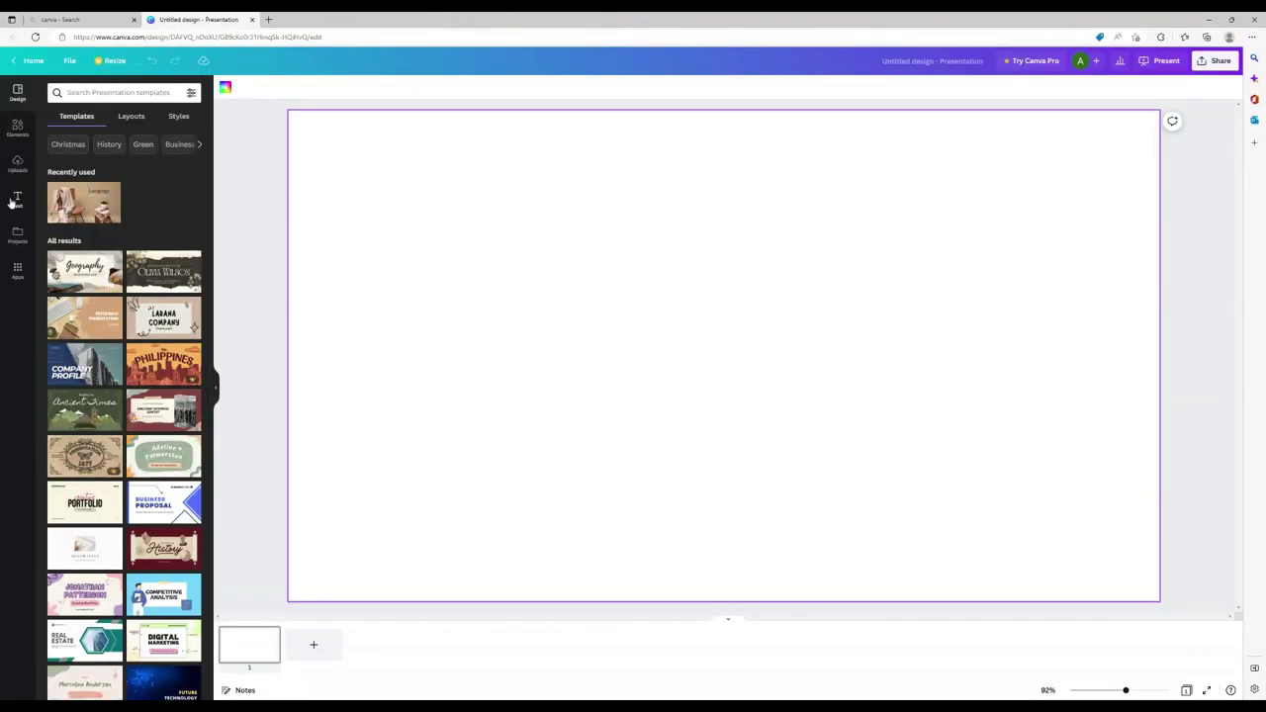
pyautogui.click(17, 163)
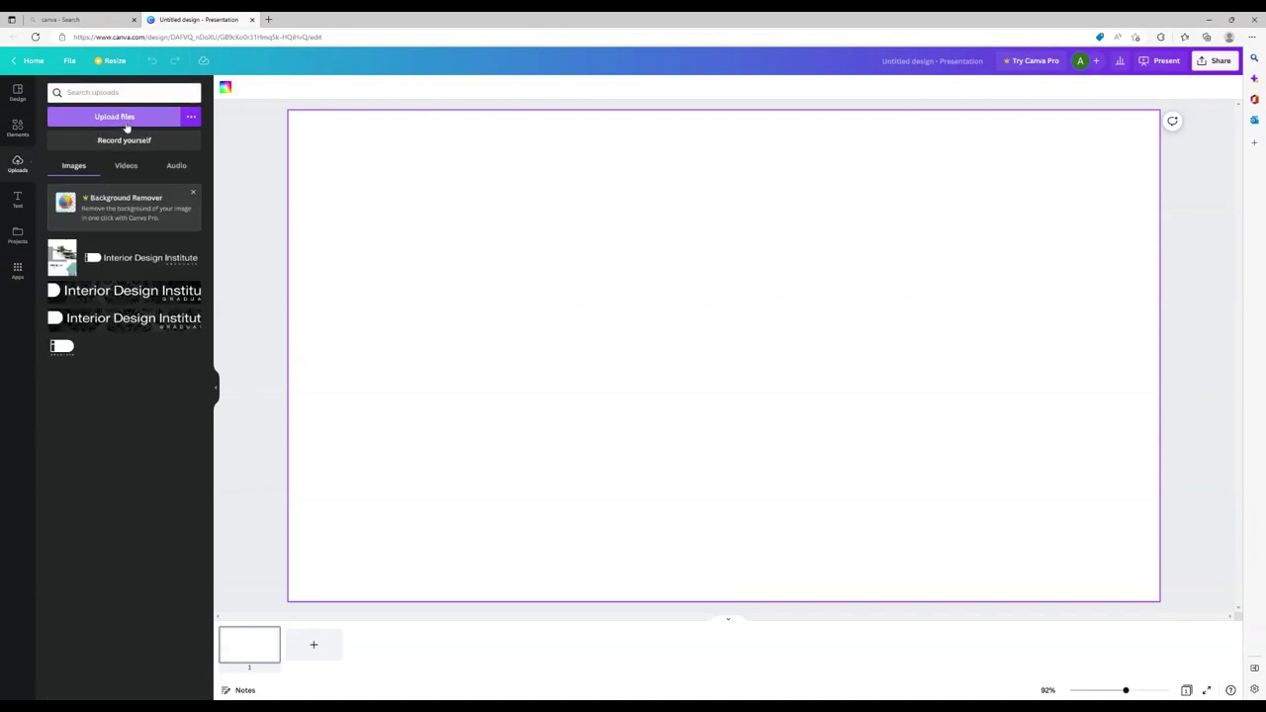
pyautogui.click(125, 119)
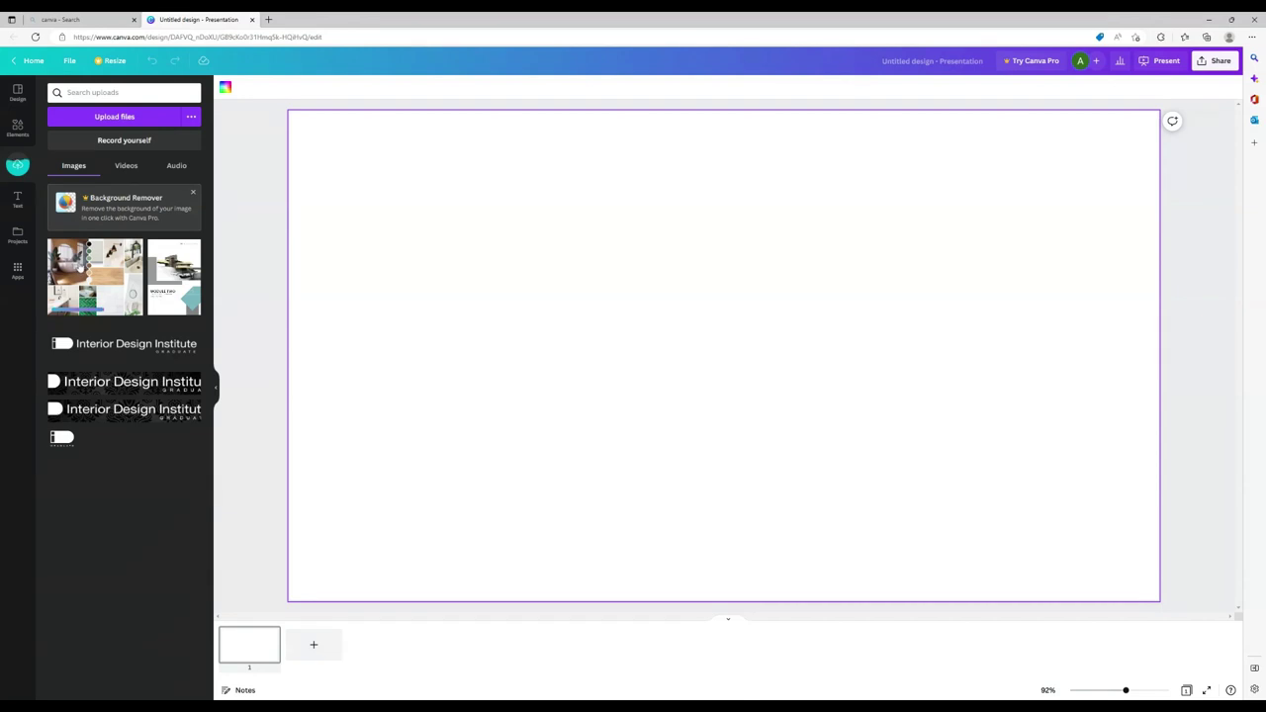
# Step: Place the uploaded moodboard image along the page's left side and enlarge it to nearly full page height, leaving the right side blank
pyautogui.moveTo(81, 268); pyautogui.dragTo(473, 336)
pyautogui.moveTo(670, 416); pyautogui.dragTo(544, 211)
pyautogui.moveTo(818, 502); pyautogui.dragTo(904, 585)
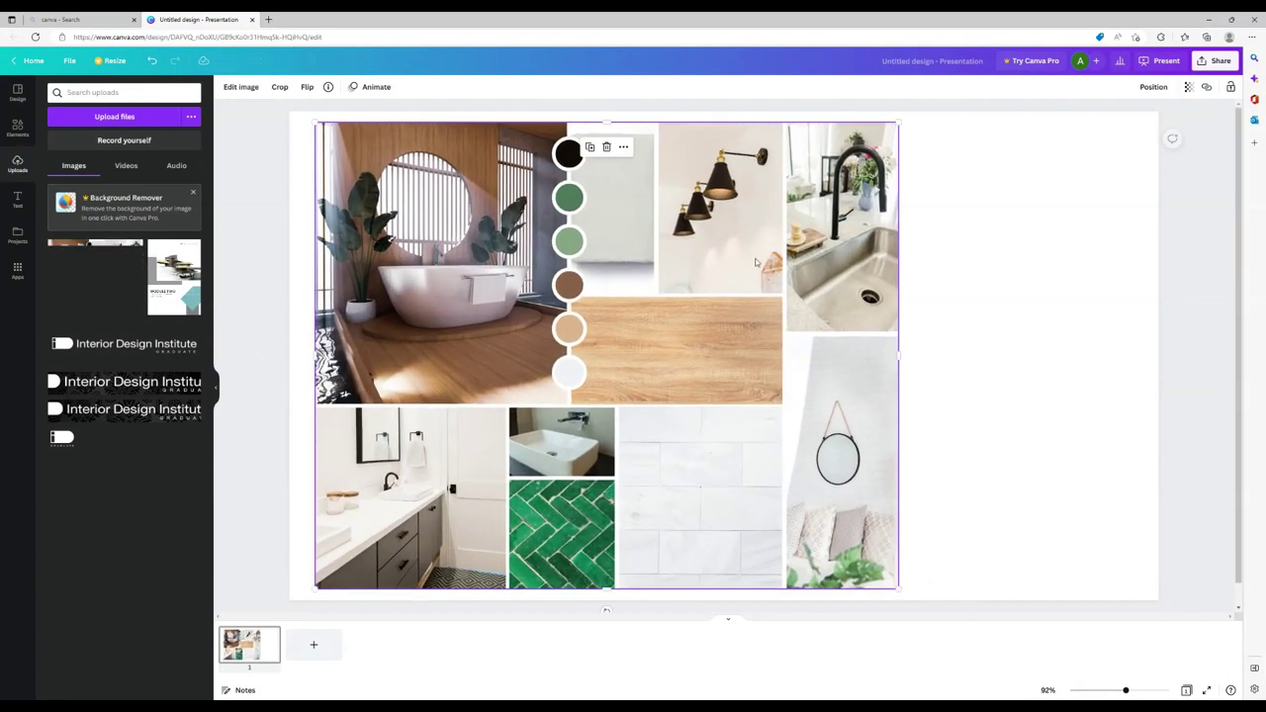
pyautogui.moveTo(663, 223); pyautogui.dragTo(645, 219)
pyautogui.moveTo(878, 583); pyautogui.dragTo(893, 594)
pyautogui.click(977, 467)
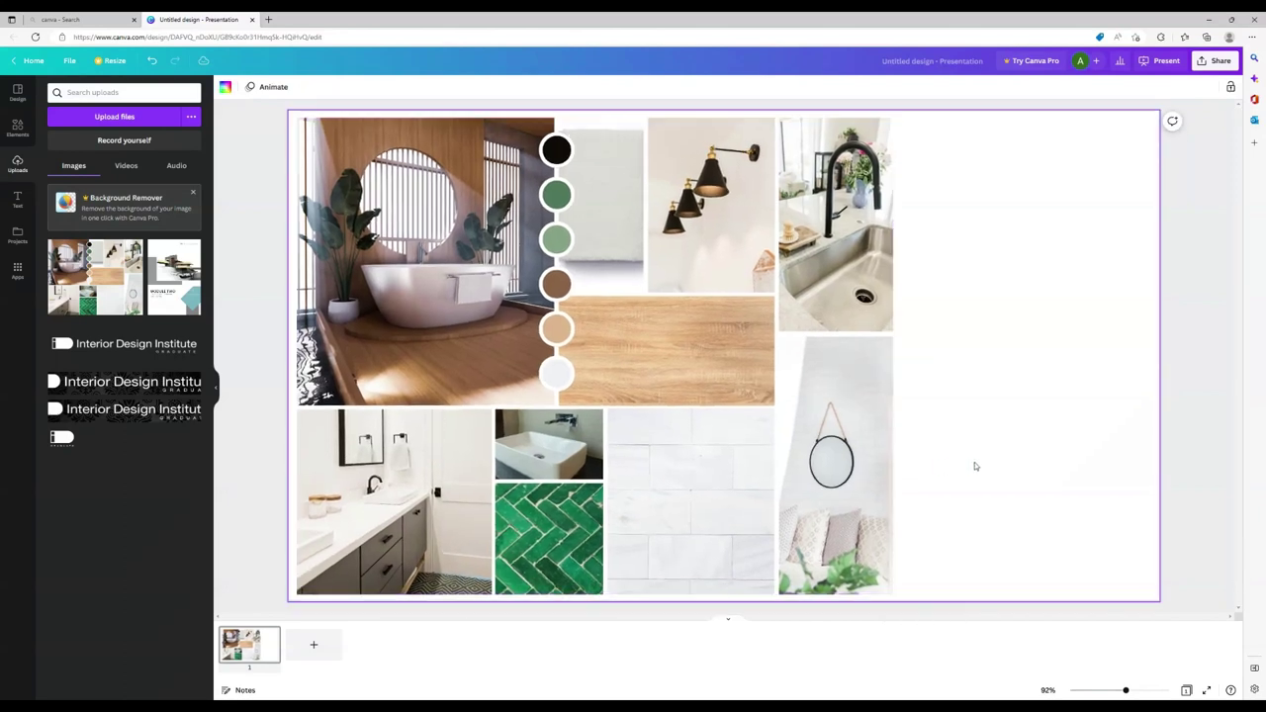
pyautogui.click(880, 579)
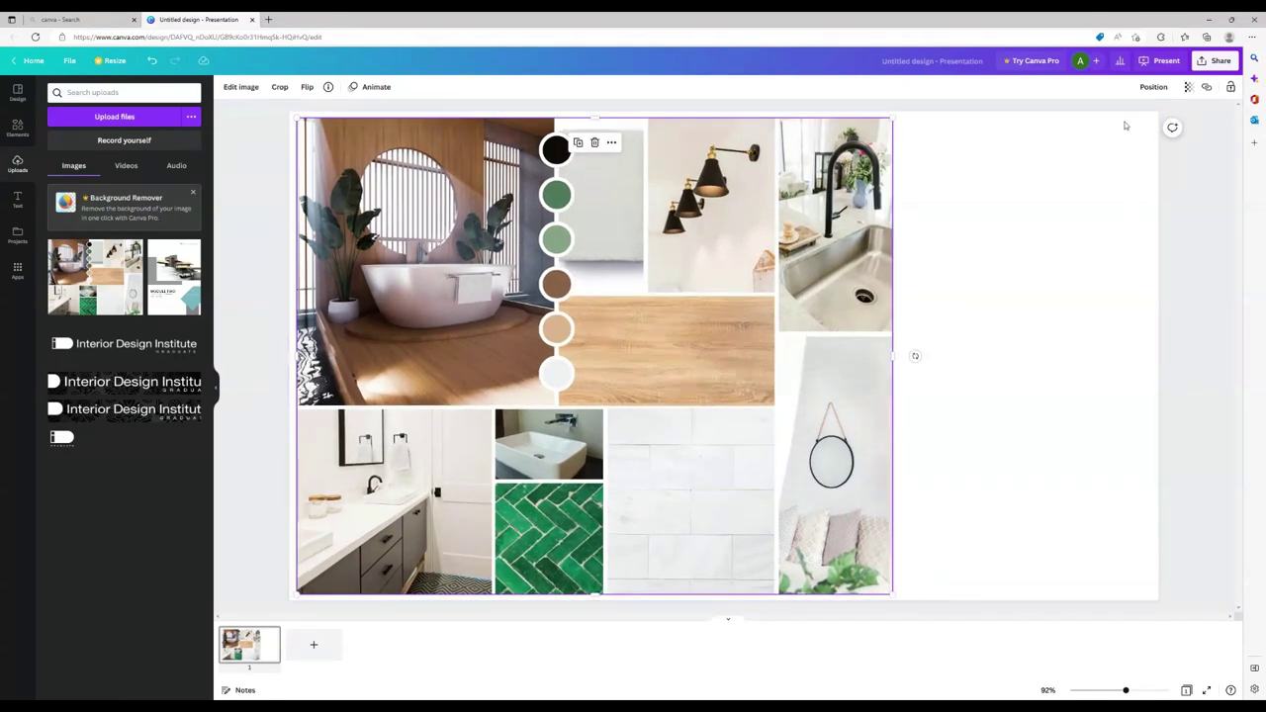
pyautogui.moveTo(914, 125); pyautogui.dragTo(1151, 599)
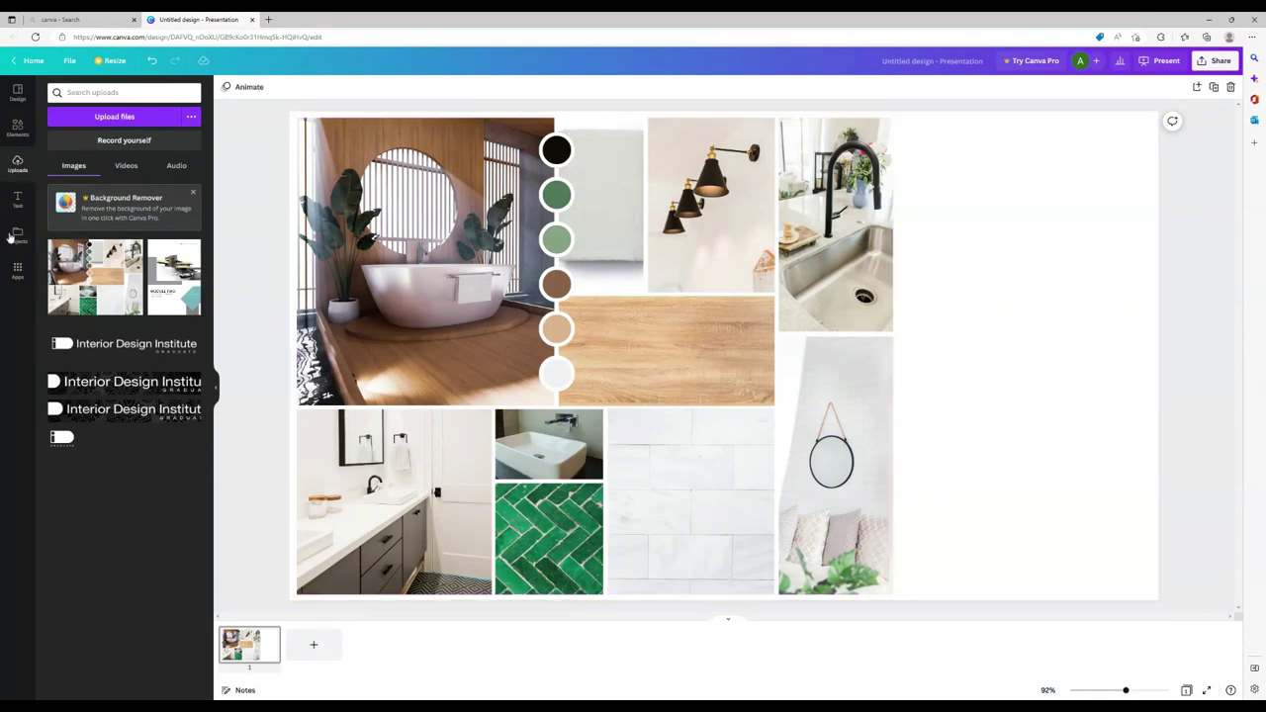
# Step: Add a text box at the top of the blank area beside the moodboard and enlarge it to that area's width
pyautogui.click(17, 199)
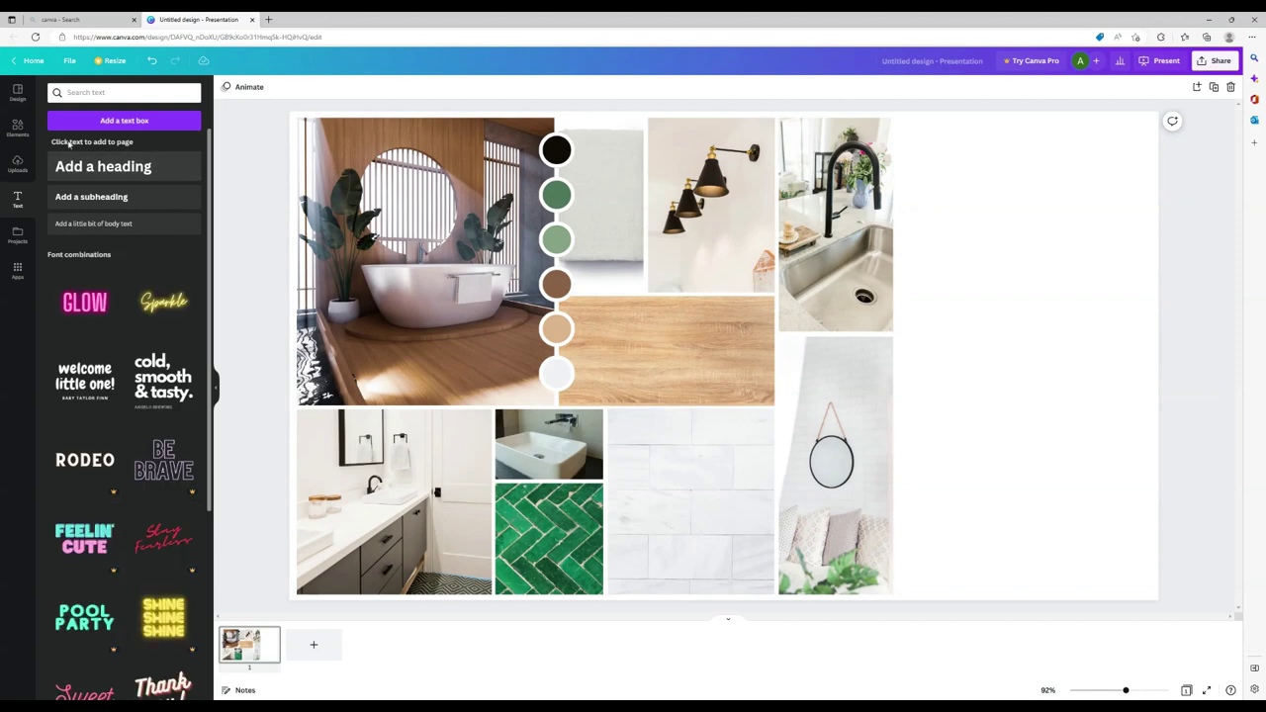
pyautogui.click(119, 125)
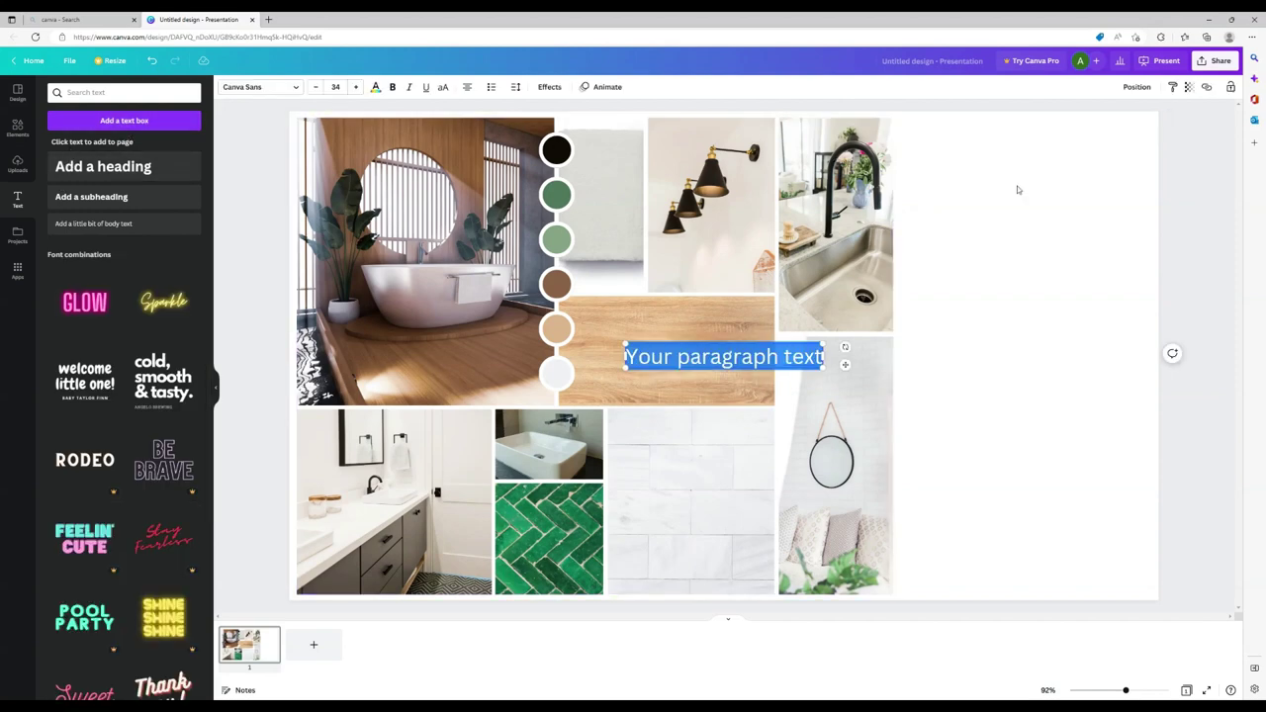
pyautogui.moveTo(722, 356); pyautogui.dragTo(994, 130)
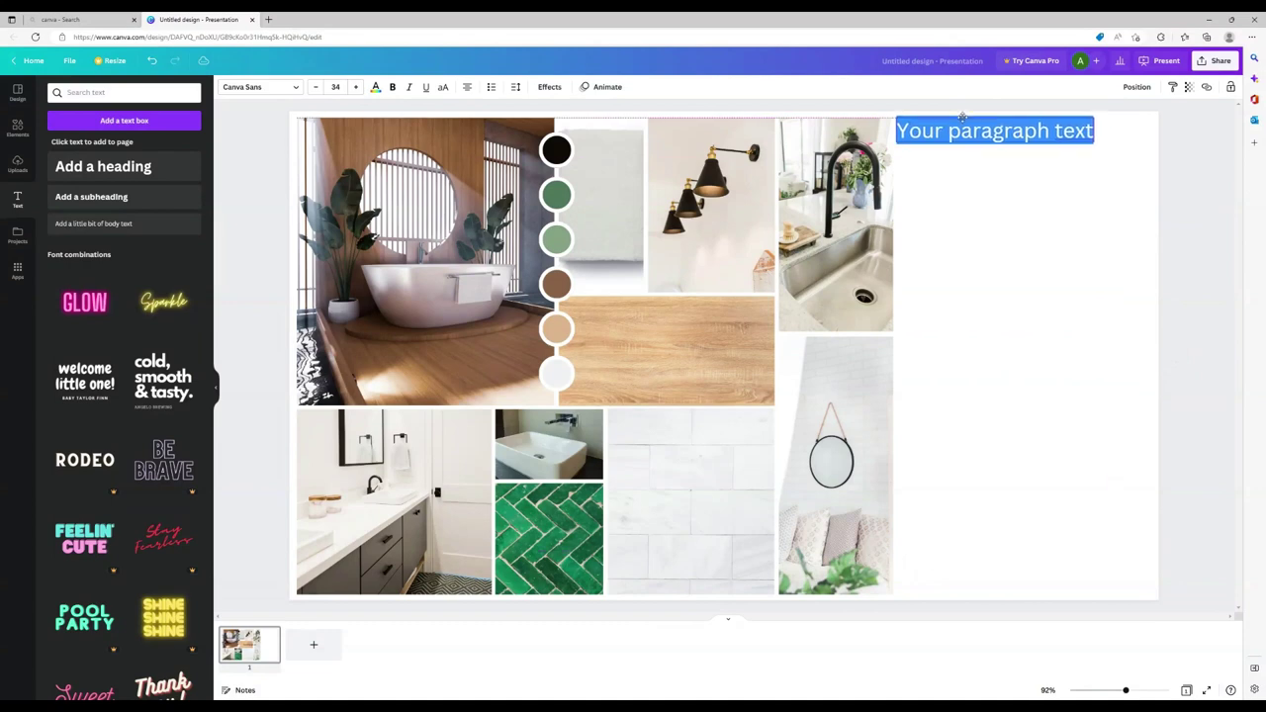
pyautogui.moveTo(1095, 142); pyautogui.dragTo(1155, 150)
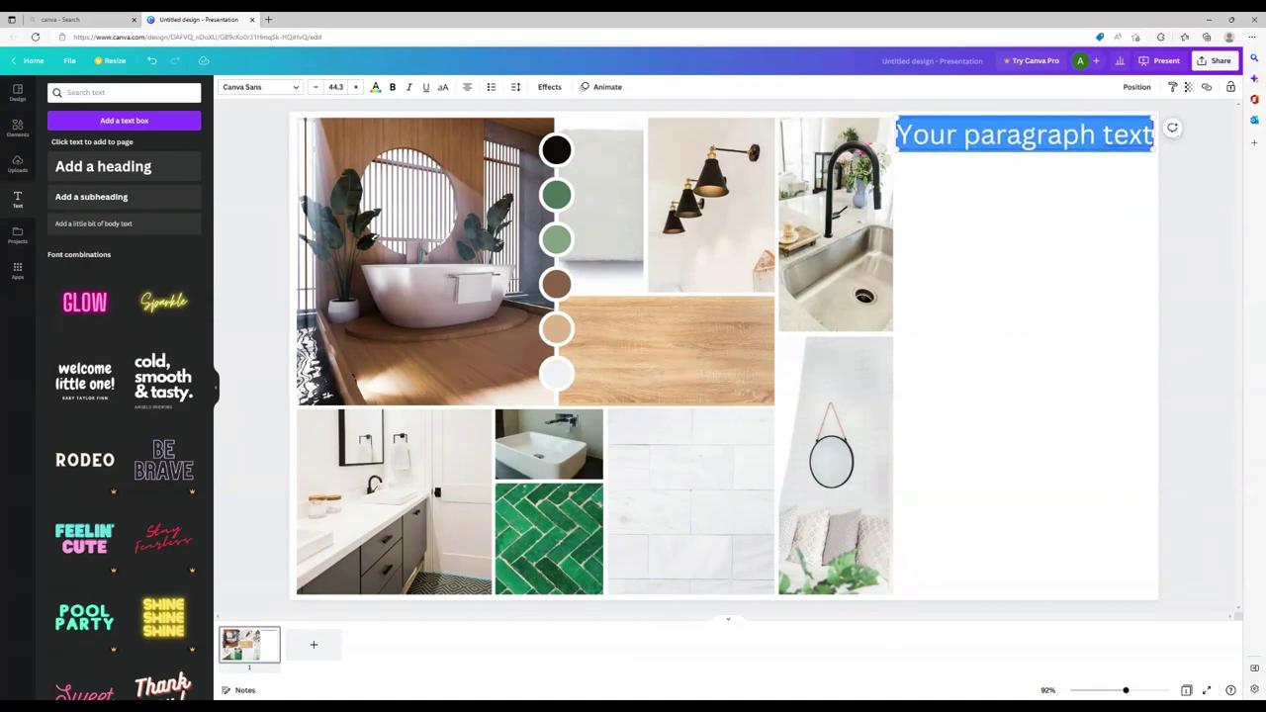
# Step: Enter "This bathroom moodboard is jungle themed. It brings in the green and wood tones of the rainforest, and" in the text box
pyautogui.write('This bathroom mood')
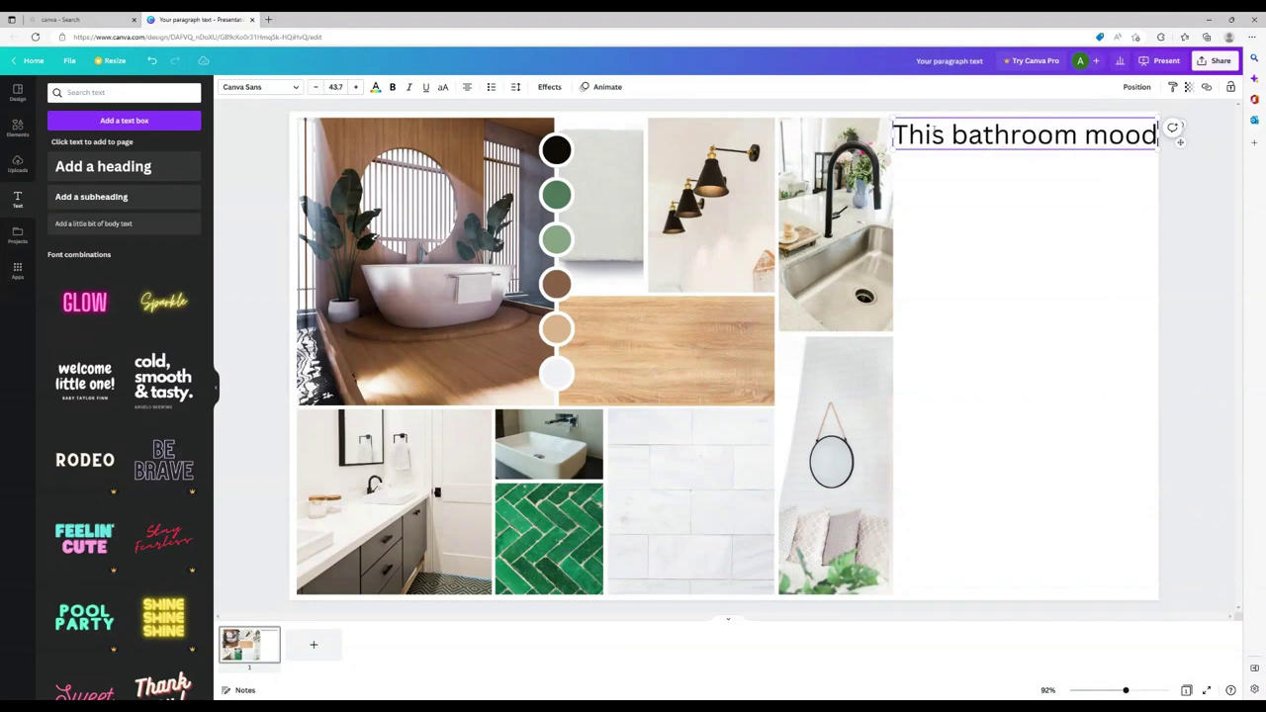
pyautogui.write('board is jungle themed. It brings in the green tones of the outdoor')
pyautogui.press('BackSpace')
pyautogui.press('BackSpace')
pyautogui.press('BackSpace')
pyautogui.press('BackSpace')
pyautogui.press('BackSpace')
pyautogui.press('BackSpace')
pyautogui.press('BackSpace')
pyautogui.write('rainforest, and')
pyautogui.click(1020, 245)
pyautogui.write('and wood')
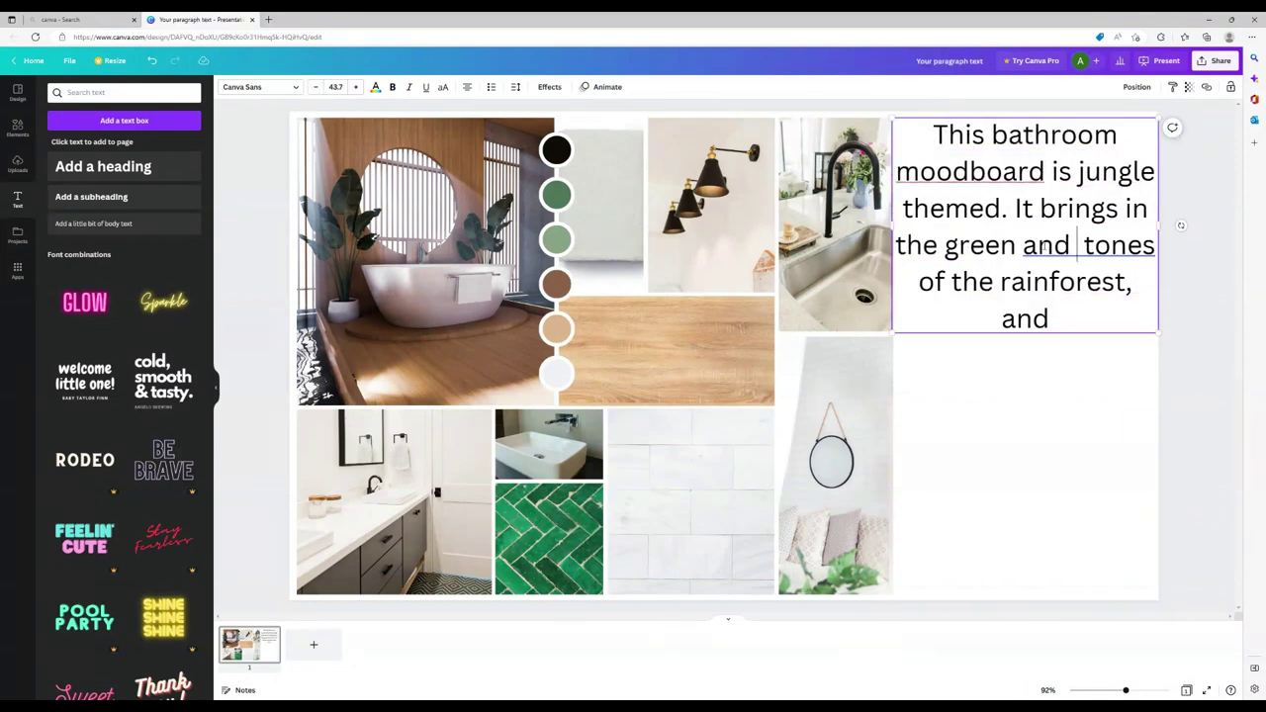
# Step: Continue the text with "is framed by the crisp white and black. The cool tones in the Zilge subway tiles reflect light with their un even surface."
pyautogui.click(1104, 318)
pyautogui.write('is framed by the crisp white and black. The cool tones in the Zilge subway tiles reflect light with their un even surface.')
# Step: Correct the paragraph by splitting "mood board" into two words, removing the comma after "rainforest" and joining "uneven"
pyautogui.click(971, 171)
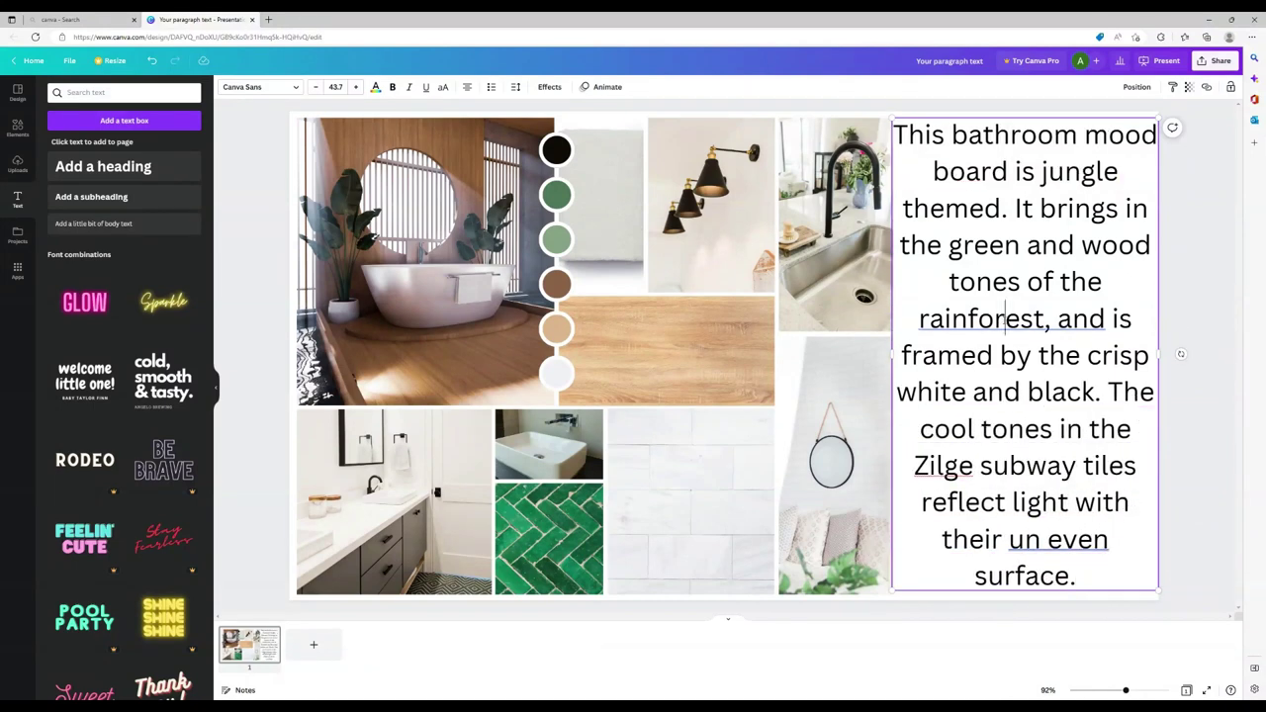
pyautogui.click(1051, 319)
pyautogui.press('BackSpace')
pyautogui.click(1038, 539)
pyautogui.press('BackSpace')
# Step: Narrow the paragraph's text box slightly on both sides to leave margins beside the moodboard and page edge
pyautogui.moveTo(890, 354); pyautogui.dragTo(897, 353)
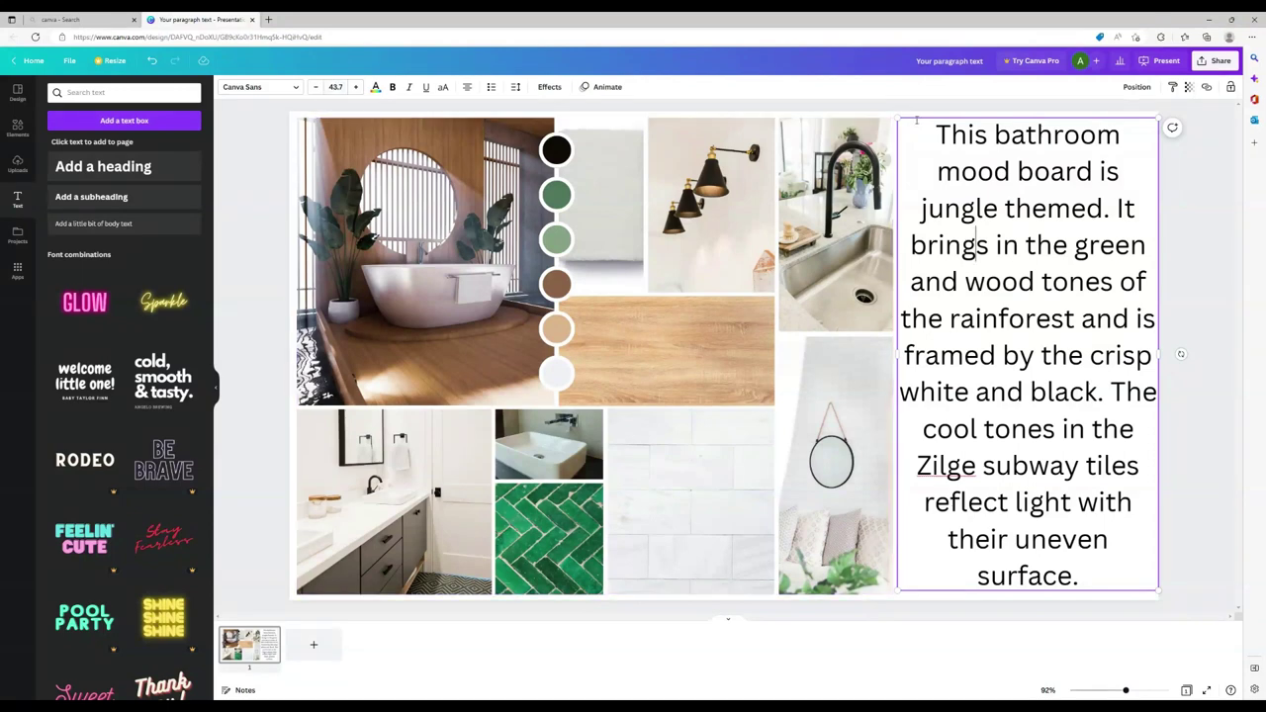
pyautogui.click(1155, 354)
pyautogui.moveTo(1160, 354); pyautogui.dragTo(1154, 354)
# Step: Reduce the paragraph's font size to 15.7
pyautogui.click(917, 126)
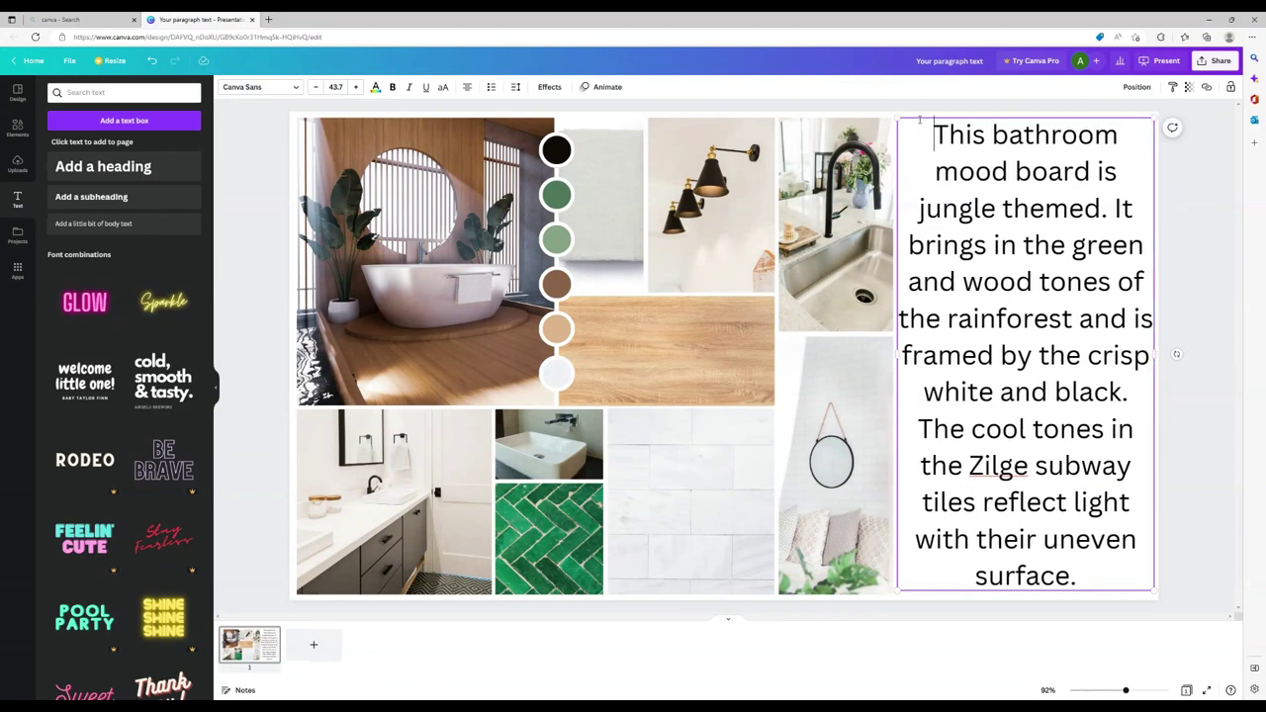
pyautogui.click(315, 90)
pyautogui.click(314, 90)
pyautogui.click(315, 90)
pyautogui.click(314, 90)
pyautogui.click(315, 90)
pyautogui.click(314, 90)
pyautogui.click(314, 90)
pyautogui.doubleClick(314, 90)
pyautogui.click(315, 90)
pyautogui.doubleClick(315, 90)
pyautogui.click(315, 90)
pyautogui.doubleClick(315, 90)
pyautogui.click(315, 90)
pyautogui.click(315, 90)
pyautogui.doubleClick(315, 90)
pyautogui.click(315, 90)
pyautogui.doubleClick(315, 90)
pyautogui.click(314, 90)
pyautogui.doubleClick(314, 90)
pyautogui.click(314, 90)
pyautogui.doubleClick(315, 90)
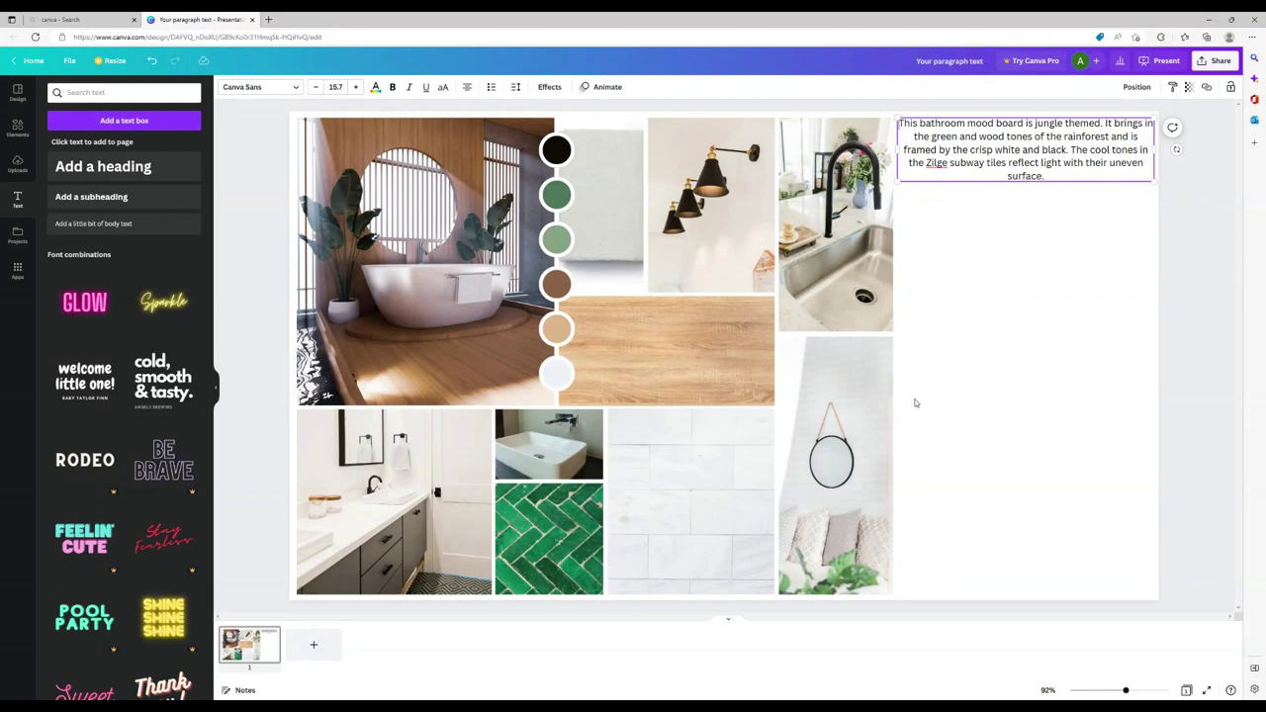
pyautogui.click(899, 434)
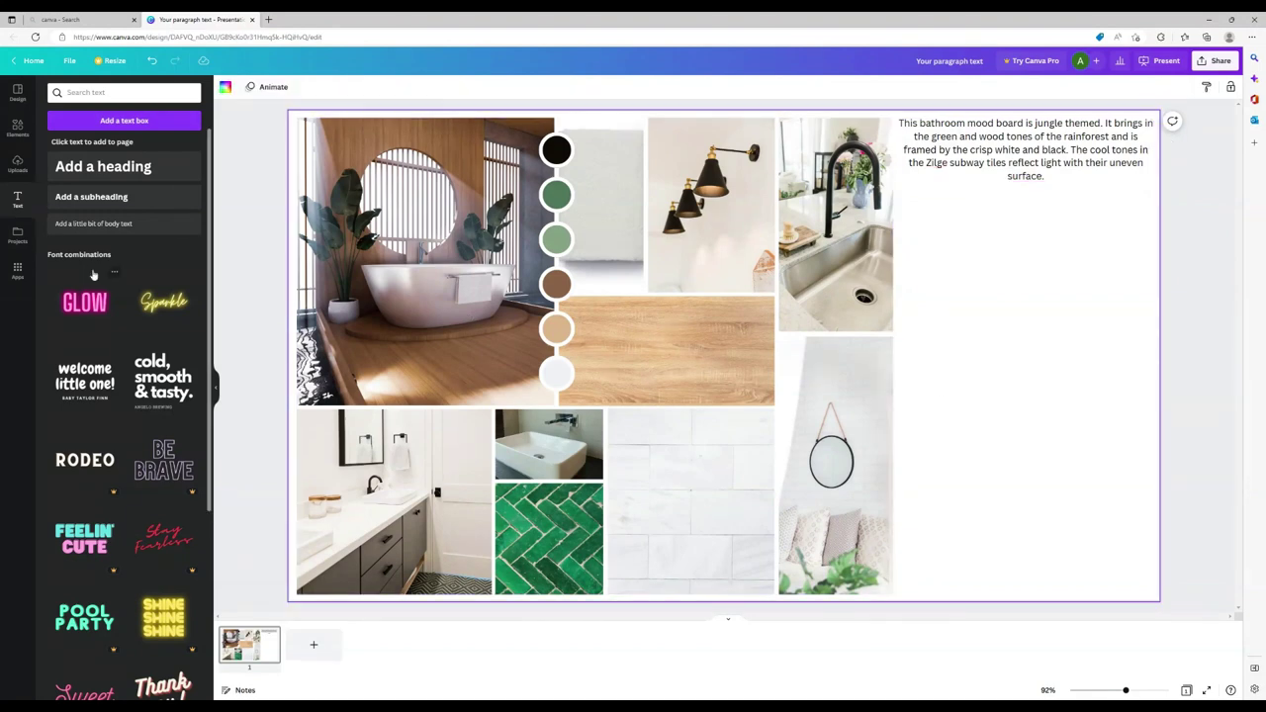
# Step: Search the elements library for "jungle" and show all the photo results
pyautogui.click(17, 127)
pyautogui.click(114, 92)
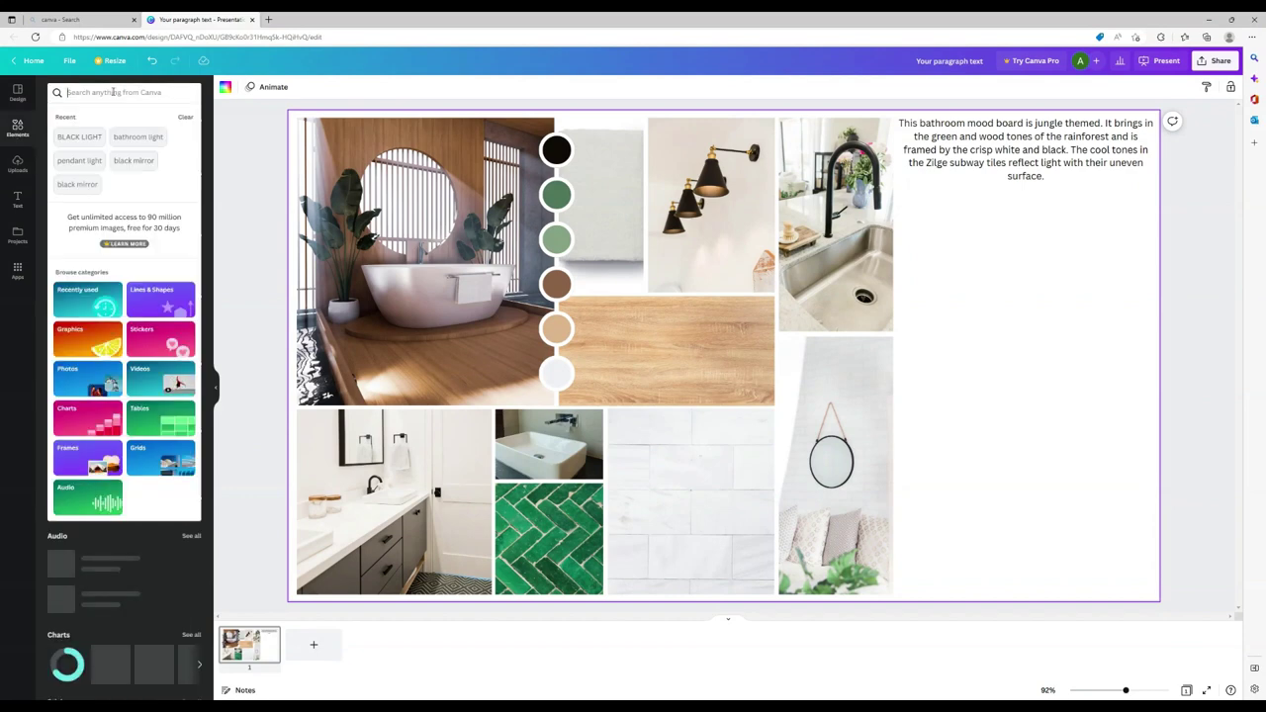
pyautogui.write('ji')
pyautogui.write('ung')
pyautogui.write('le')
pyautogui.press('Return')
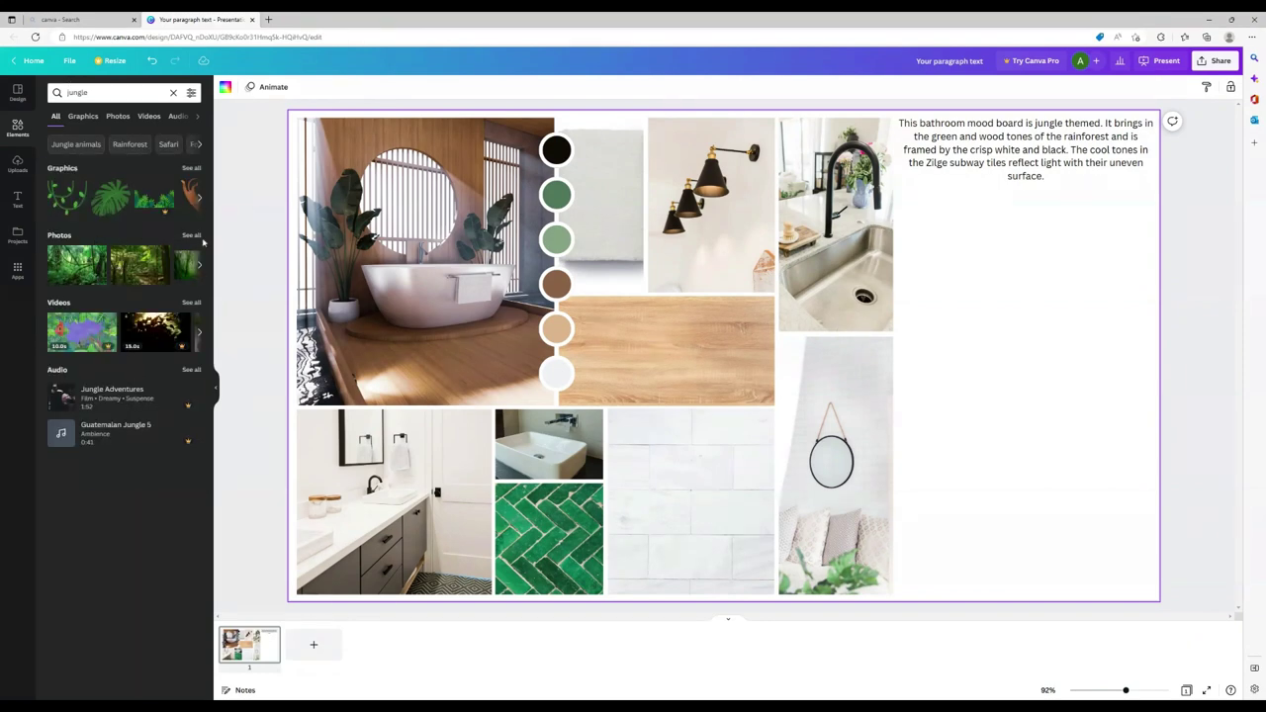
pyautogui.click(193, 236)
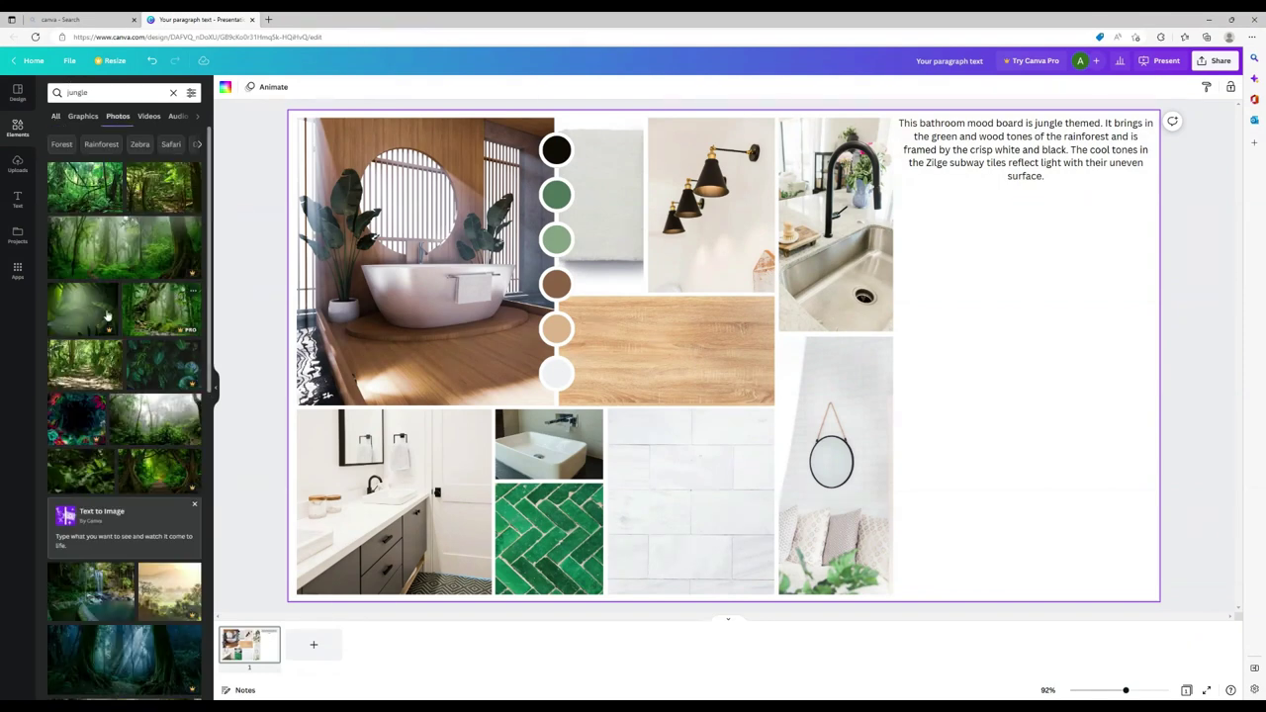
# Step: Place the jungle waterfall photo in the page's lower-right corner, sized to match the paragraph's width
pyautogui.click(146, 188)
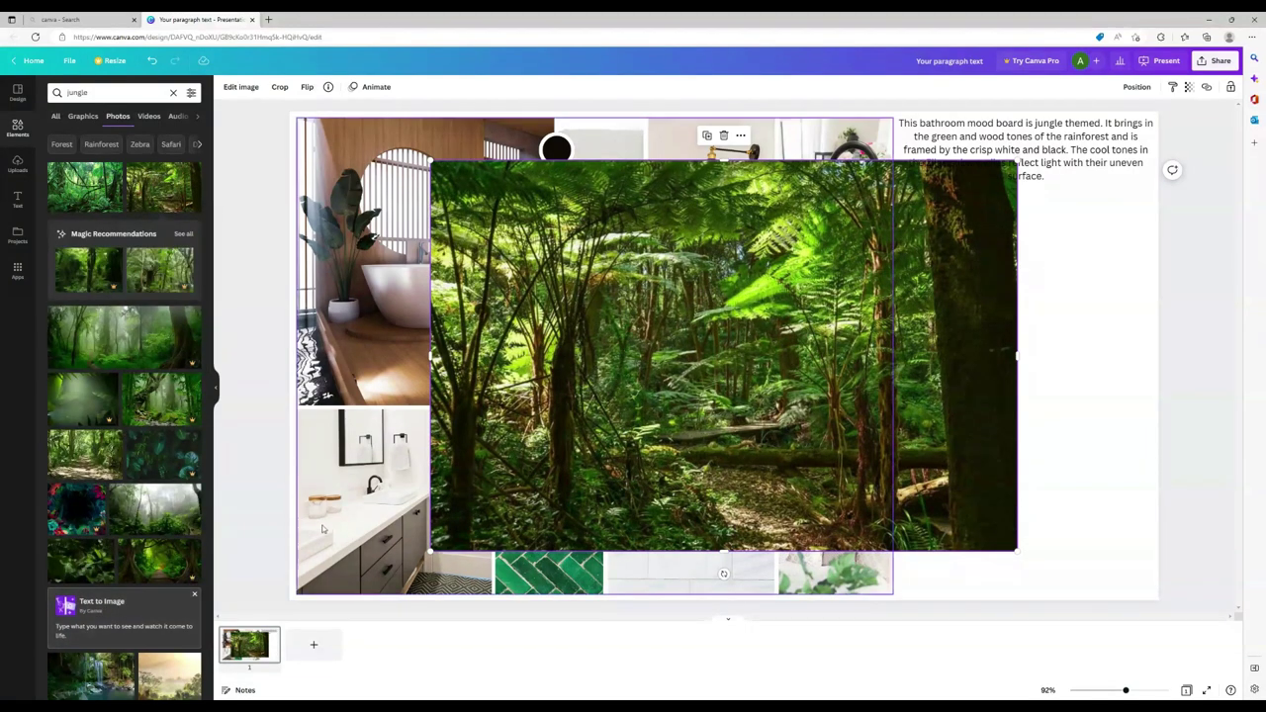
pyautogui.scroll(-3, 89, 514)
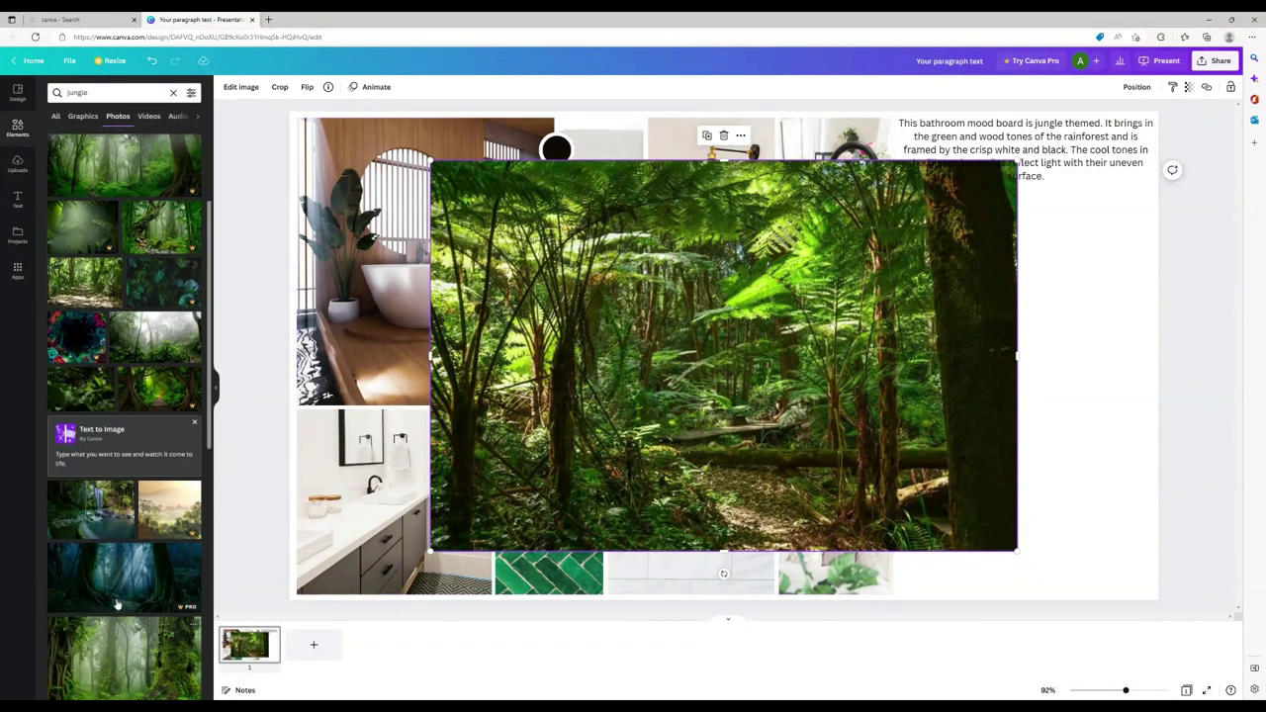
pyautogui.click(79, 524)
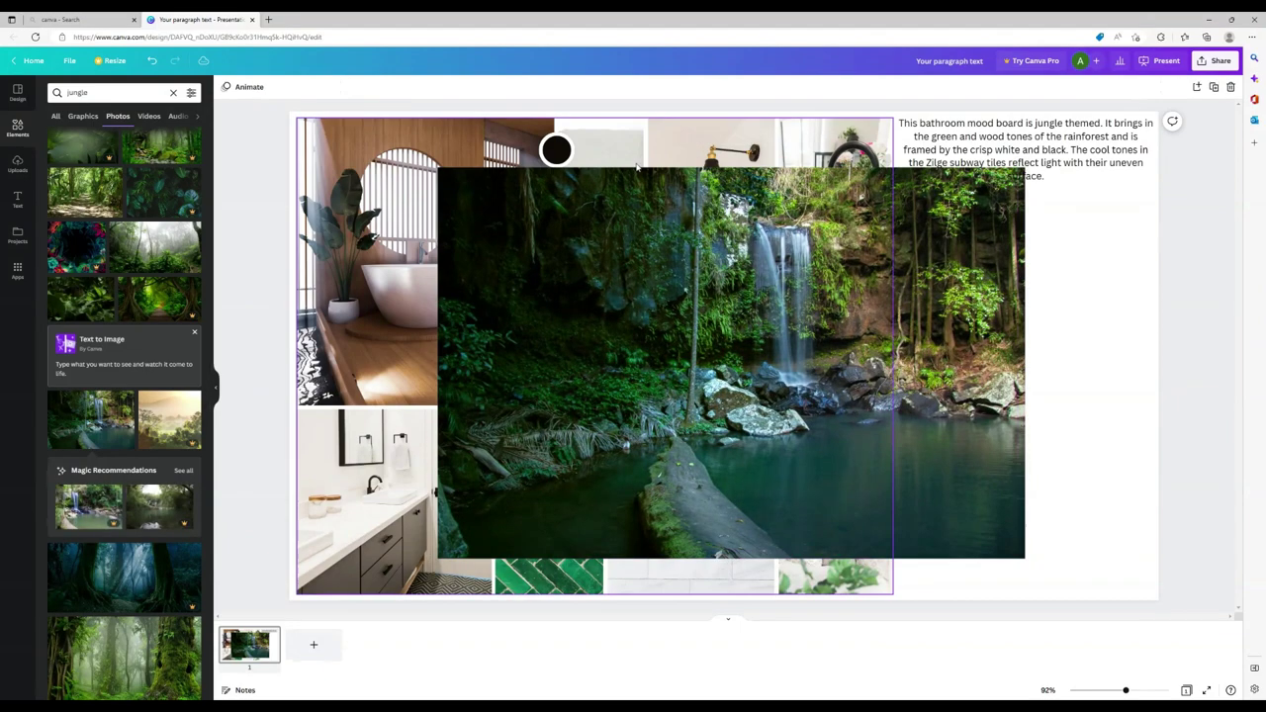
pyautogui.moveTo(732, 396); pyautogui.dragTo(1025, 508)
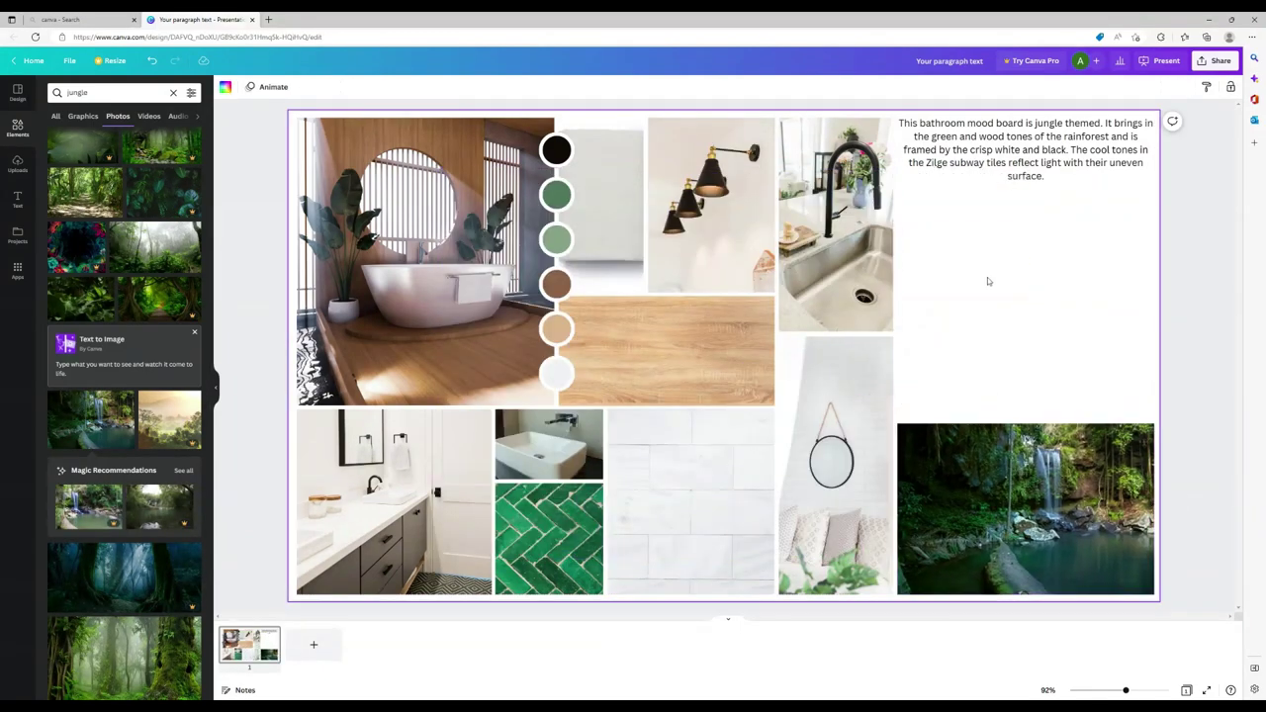
# Step: Move the paragraph down to the gap above the waterfall photo, leaving space for a heading above it
pyautogui.click(982, 146)
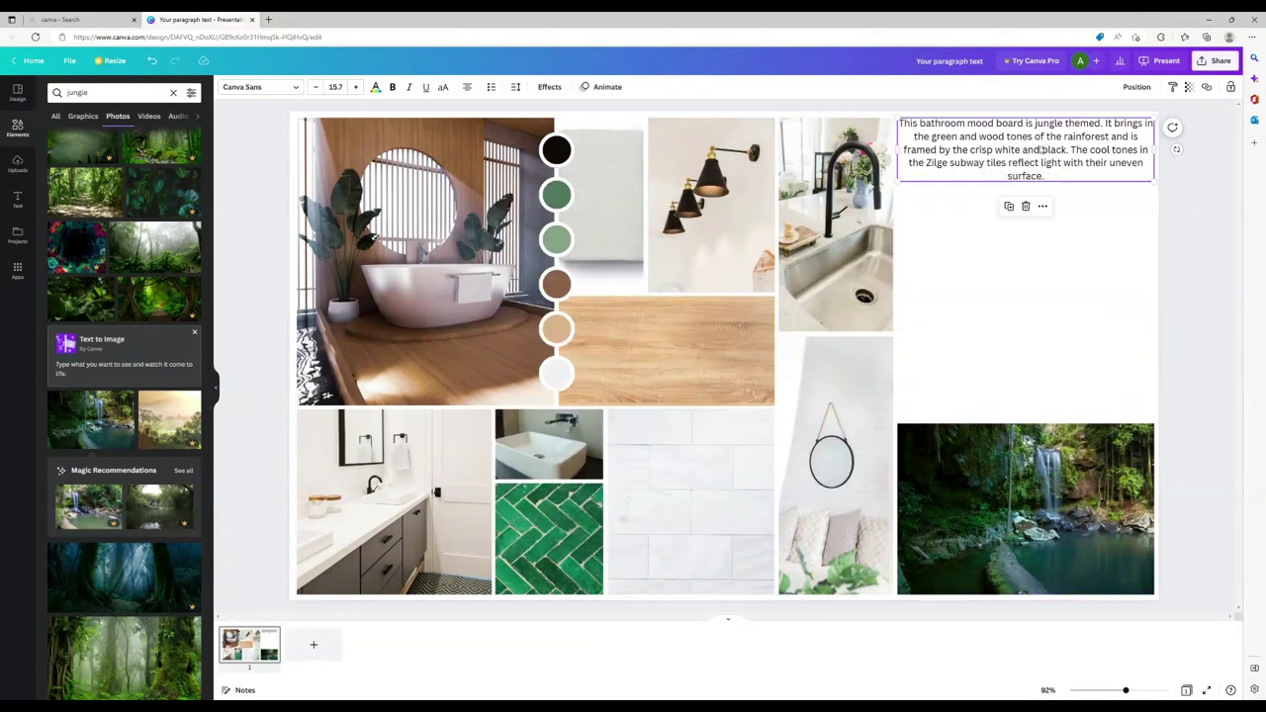
pyautogui.moveTo(1061, 134); pyautogui.dragTo(1062, 364)
pyautogui.moveTo(1060, 363); pyautogui.dragTo(1060, 363)
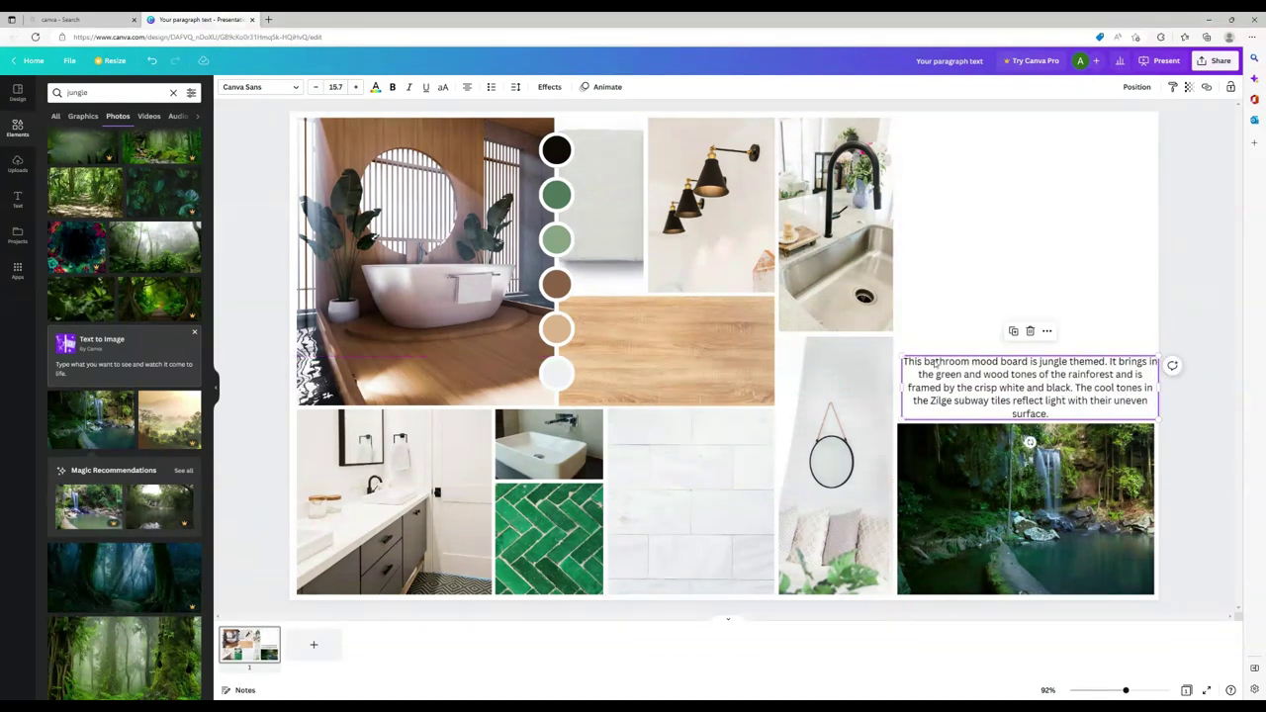
pyautogui.moveTo(1032, 382); pyautogui.dragTo(1029, 270)
pyautogui.click(937, 152)
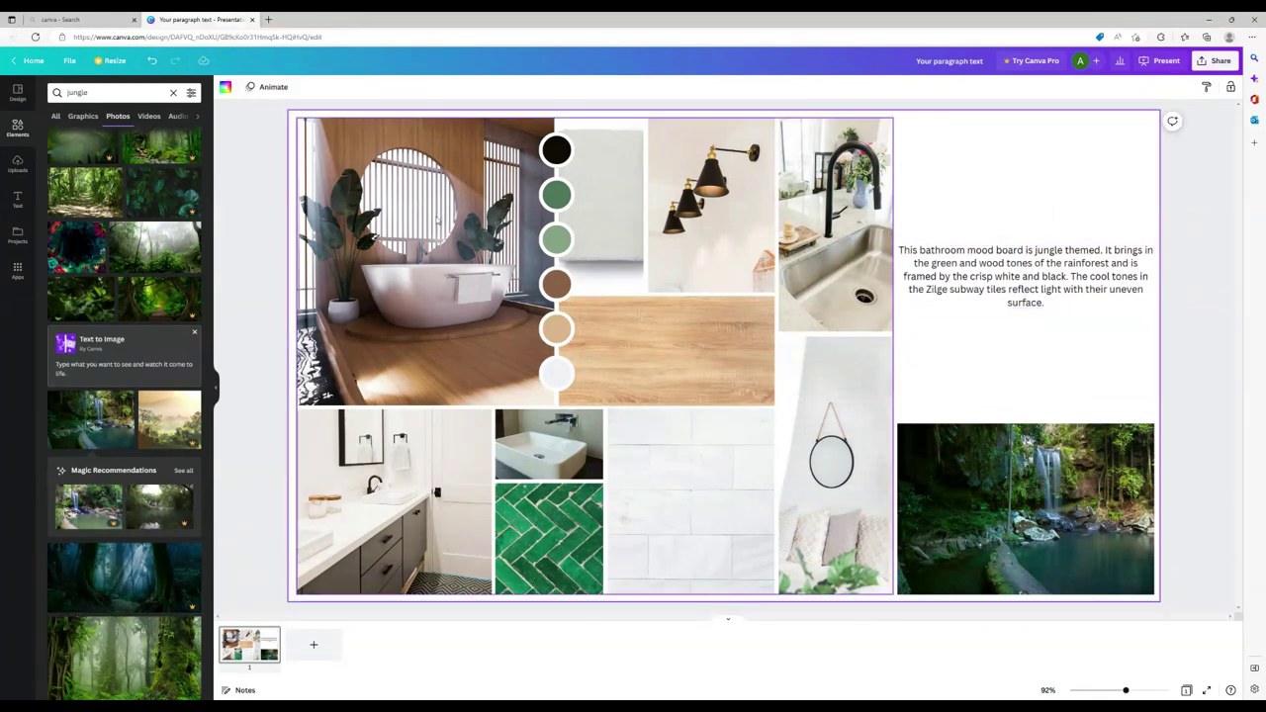
# Step: Add the heading "jungle theme bathroom moodboard" at the top of the page's right column, fitted to the column's width
pyautogui.click(17, 198)
pyautogui.click(119, 169)
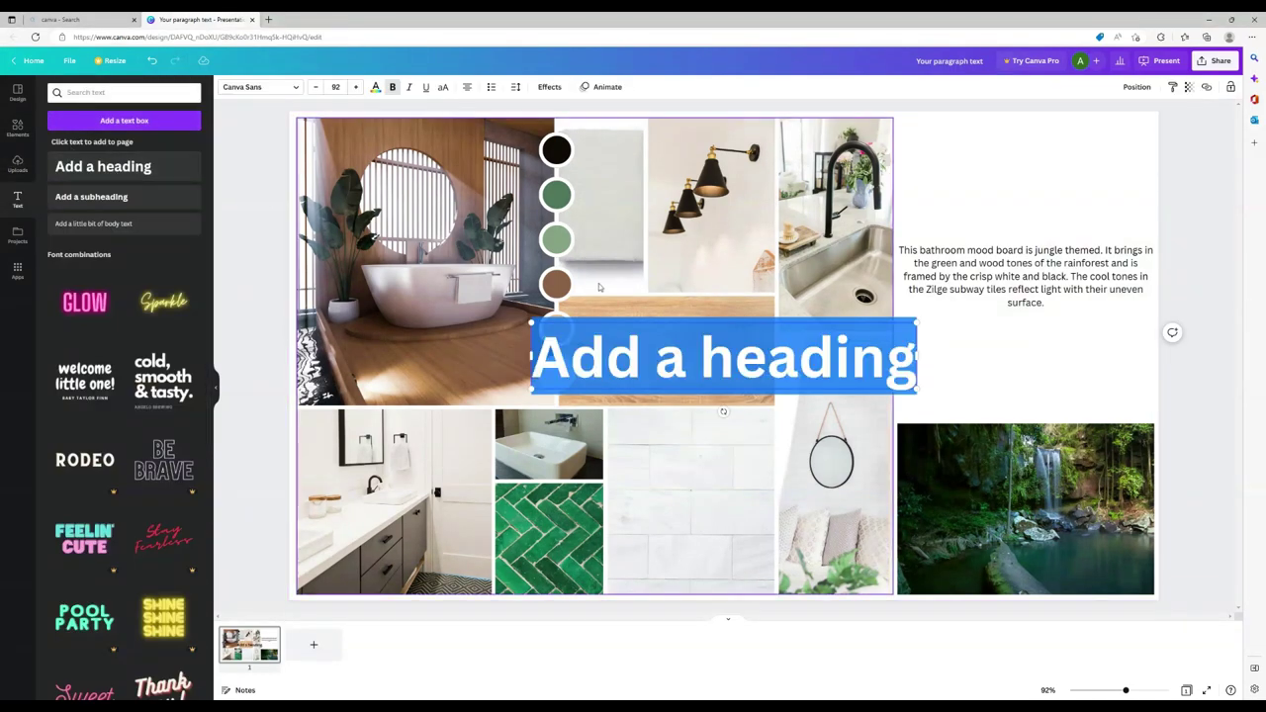
pyautogui.write('jungle theme bathroom moodboard')
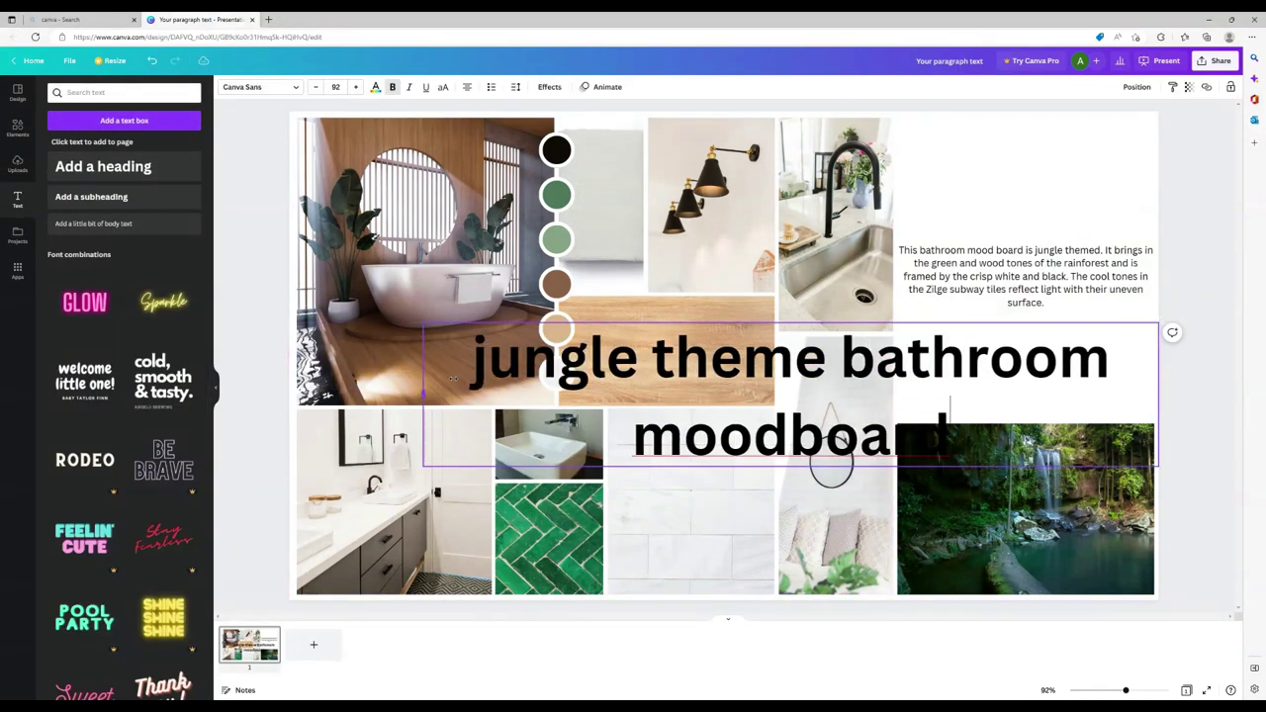
pyautogui.moveTo(828, 461); pyautogui.dragTo(1131, 254)
# Step: Set the heading's font size to 40 and split "moodboard" into "mood board"
pyautogui.click(335, 87)
pyautogui.write('50')
pyautogui.press('Return')
pyautogui.write('40')
pyautogui.press('Return')
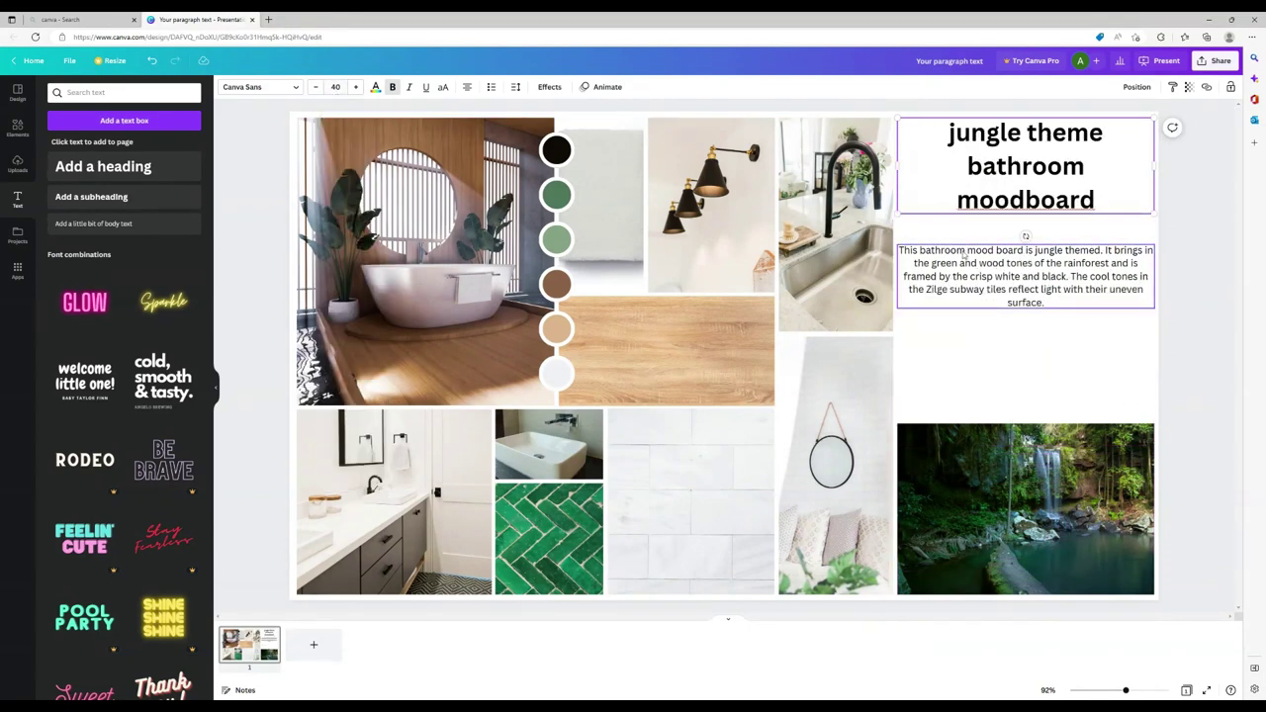
pyautogui.click(1026, 199)
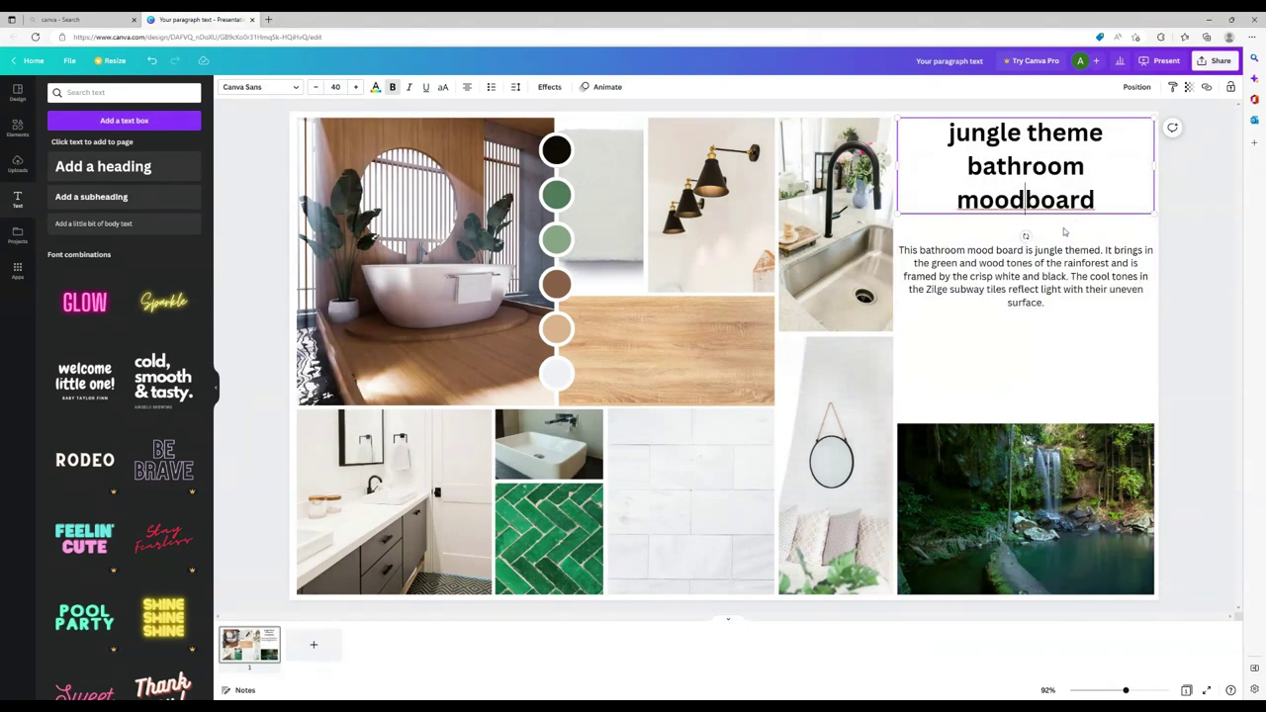
pyautogui.click(1019, 391)
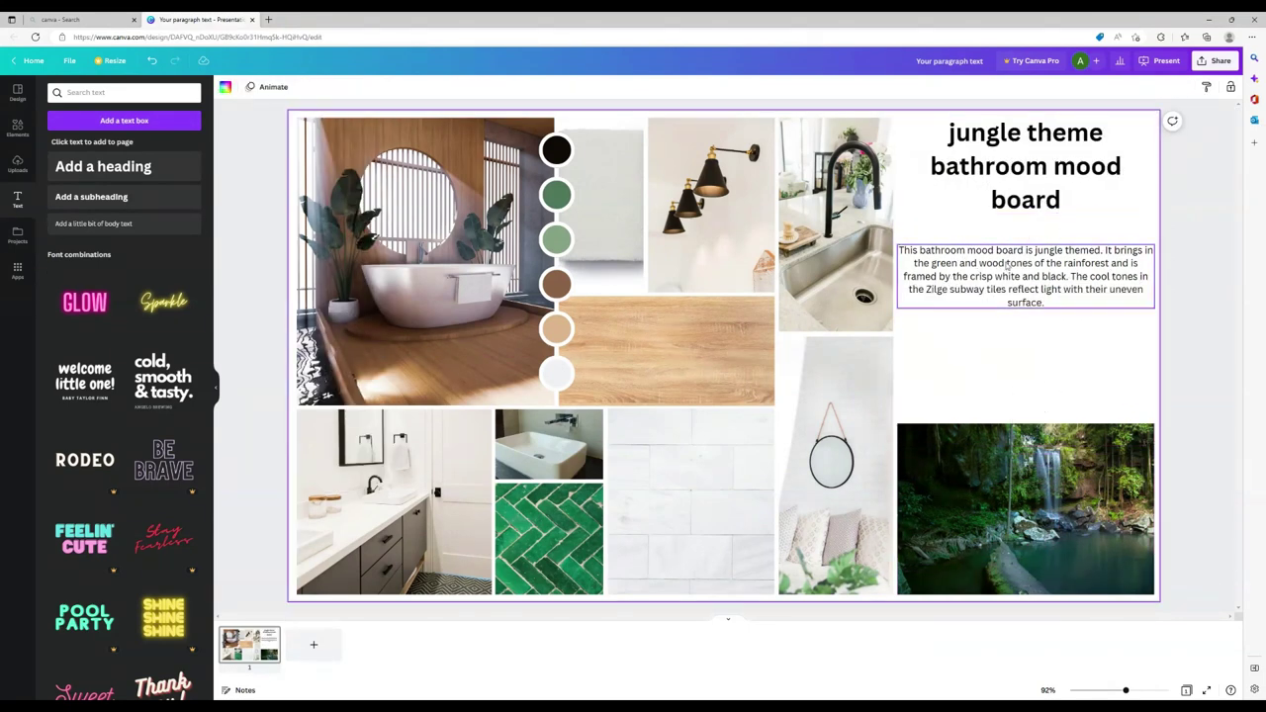
# Step: Move the paragraph up directly beneath the heading and add several lines of filler x characters after a blank line
pyautogui.moveTo(1038, 253); pyautogui.dragTo(1036, 218)
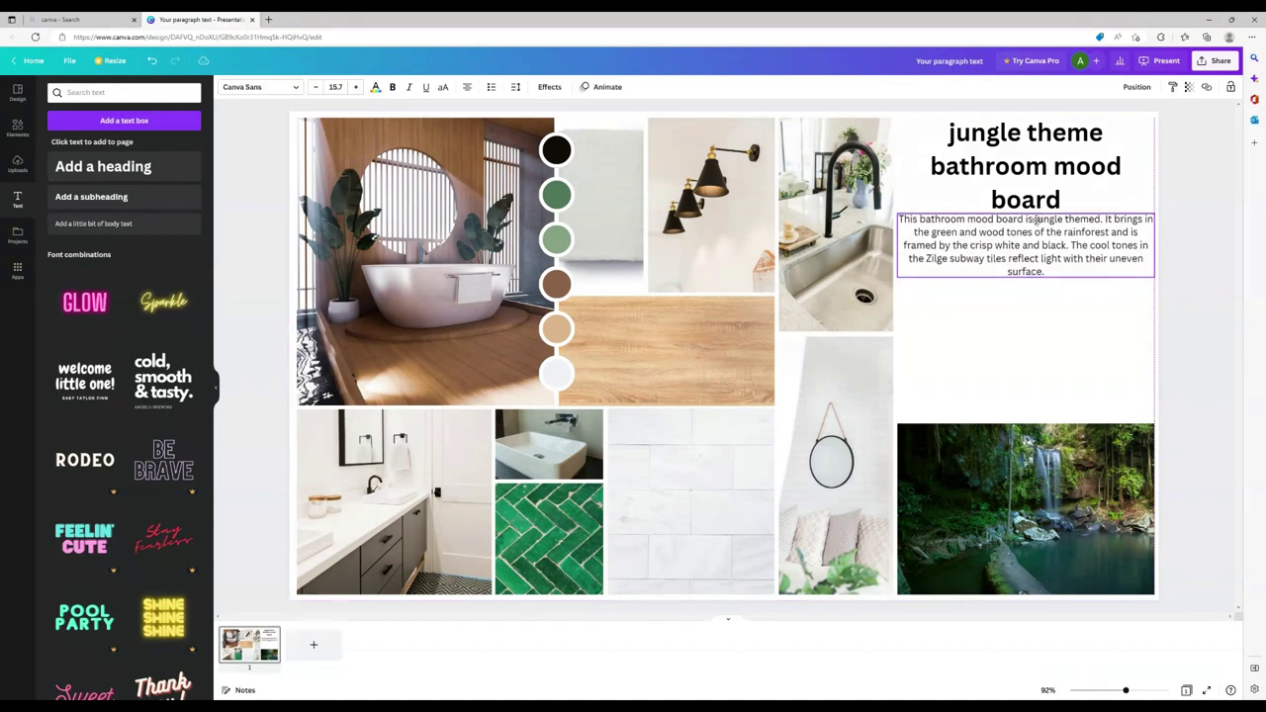
pyautogui.click(1057, 272)
pyautogui.press('Return')
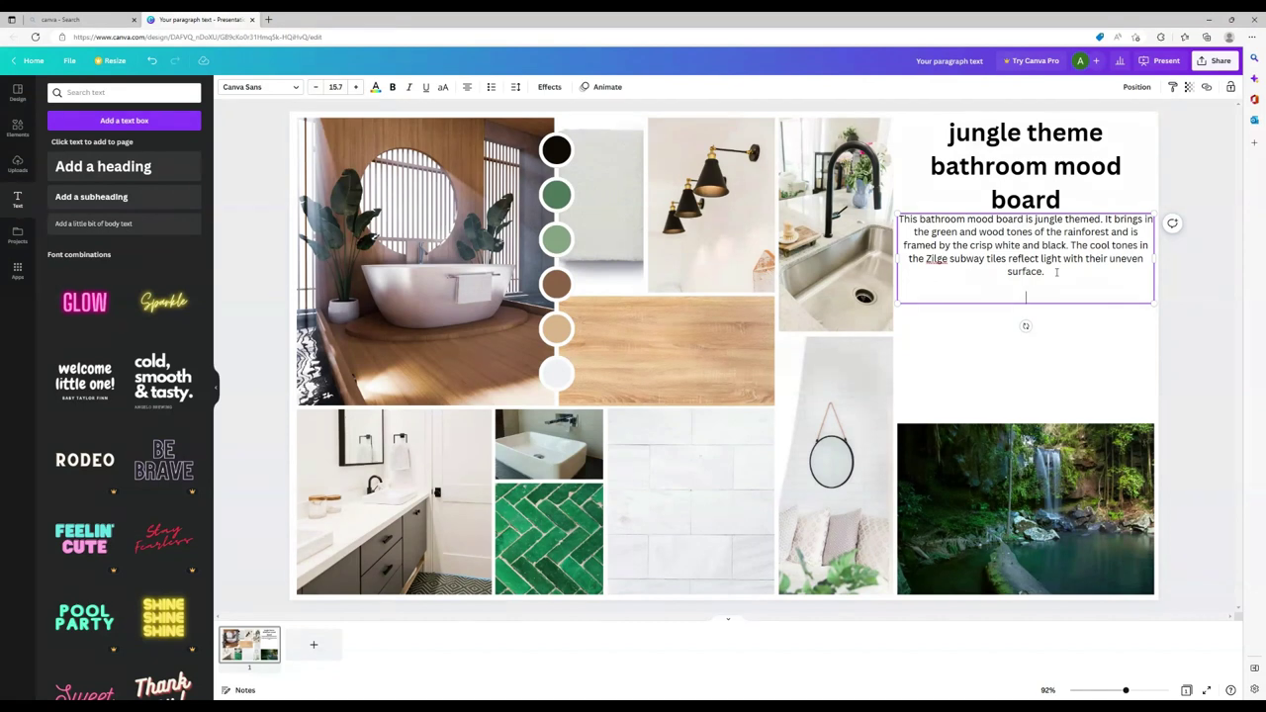
pyautogui.hotkey('ctrl', 'z')
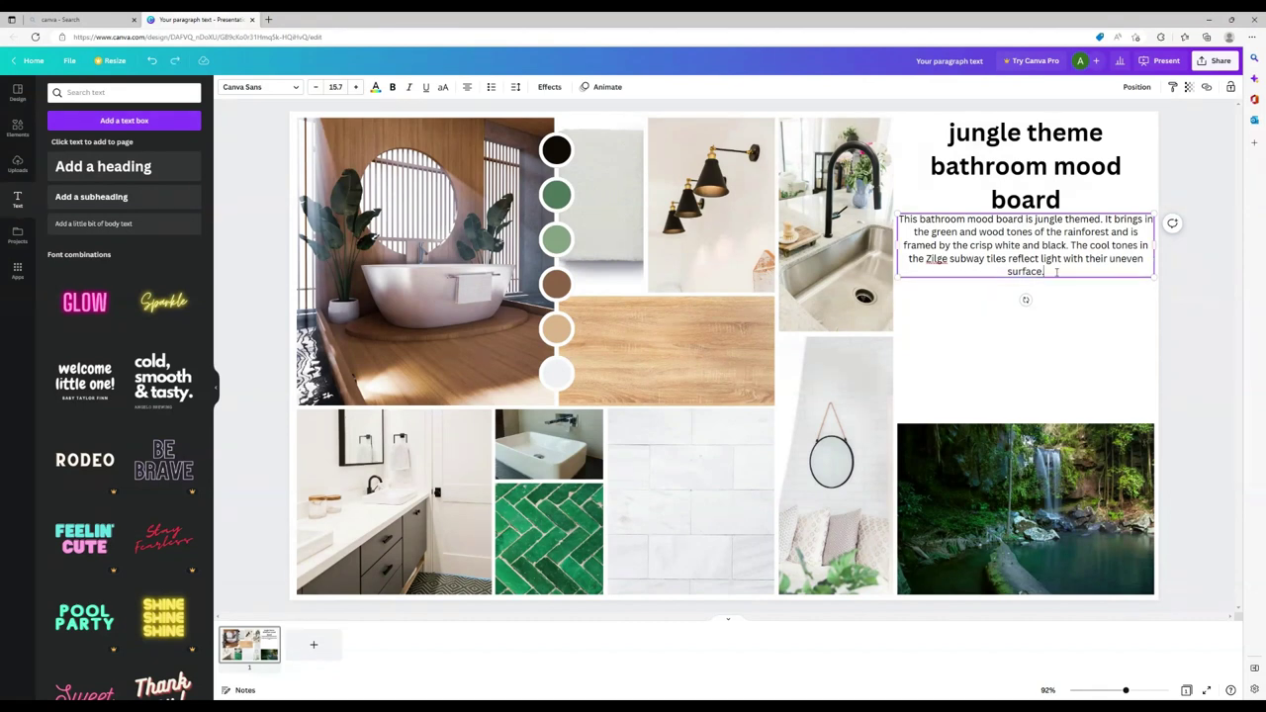
pyautogui.press('Return')
pyautogui.press('Return')
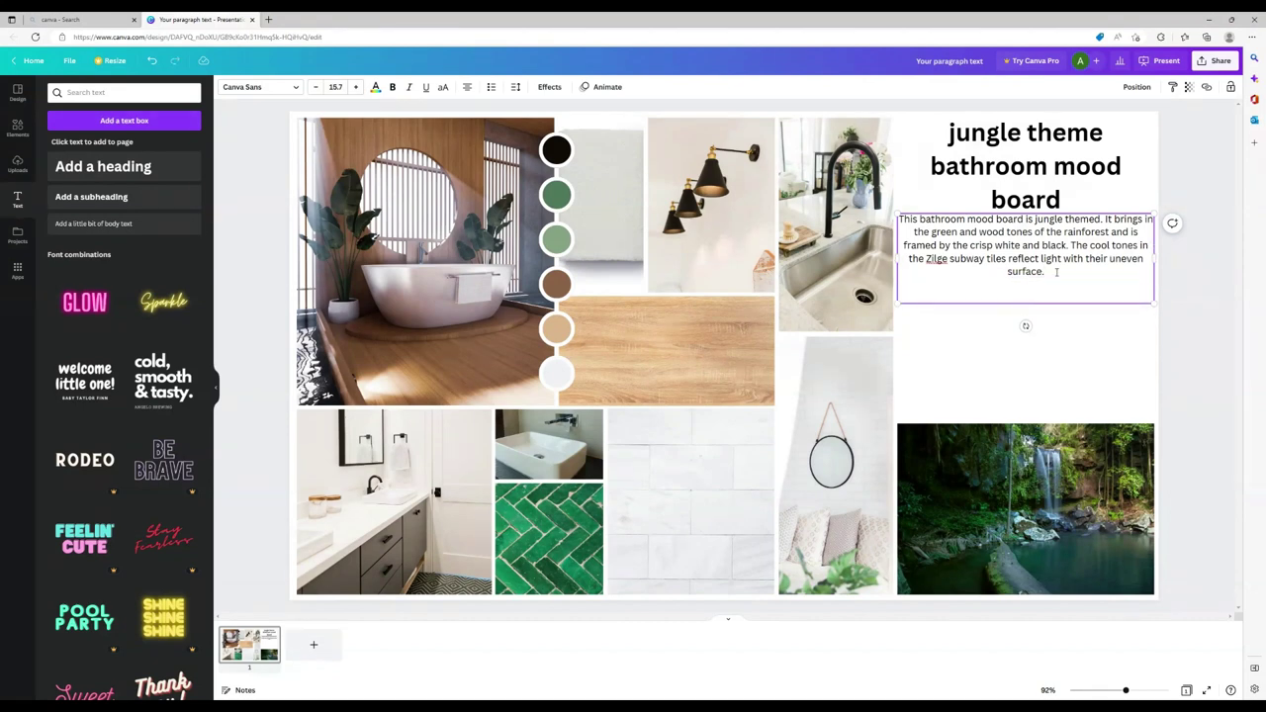
pyautogui.write('xzxxxxxxxxxxxxxxxxxxxxxxxxxxxxxxxxxxxxxxxxxxxxxxxxxxxxxxxxxxxxxxxxxxxxxxxxxxxxxxxxxxxxxxxxxxxxxxxxxxxxxxxxxxxxxxxxxxxxxxxxxxxxxxxxxxxxxxxxxxxxxxxxxxxxxxxxxxxxxxxxxxxxxxxxxxxxxxxxxxxxxxxxxxxxxxxxxxxxxxxxxxxxxxxxxxxxxxxxxxxxxxxxxxxxxxxxxxxxxxxxxxxxxxxxxxxxxxxxxxxxxxxxxxxxxxxxxxxxxxxxxxxxxxxxxxxx')
# Step: Set the heading's font to RoxboroughCF Bold and the paragraph's font to DM Sans
pyautogui.click(995, 150)
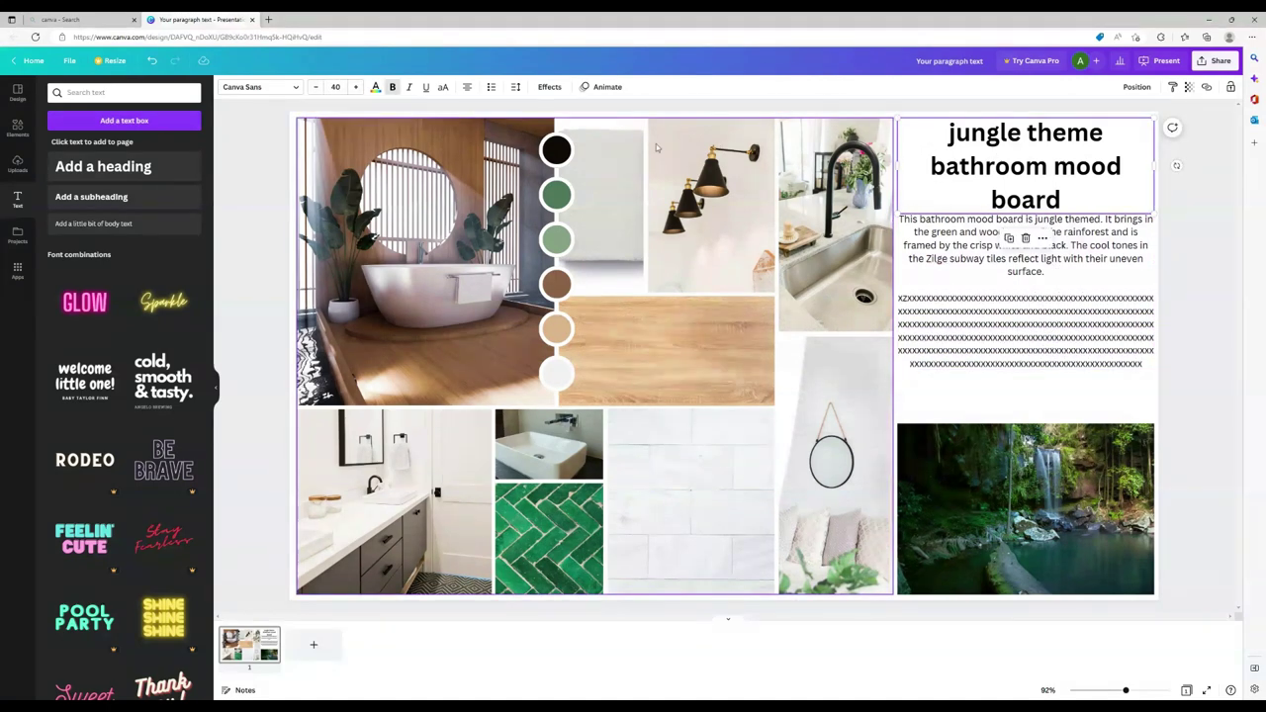
pyautogui.click(295, 88)
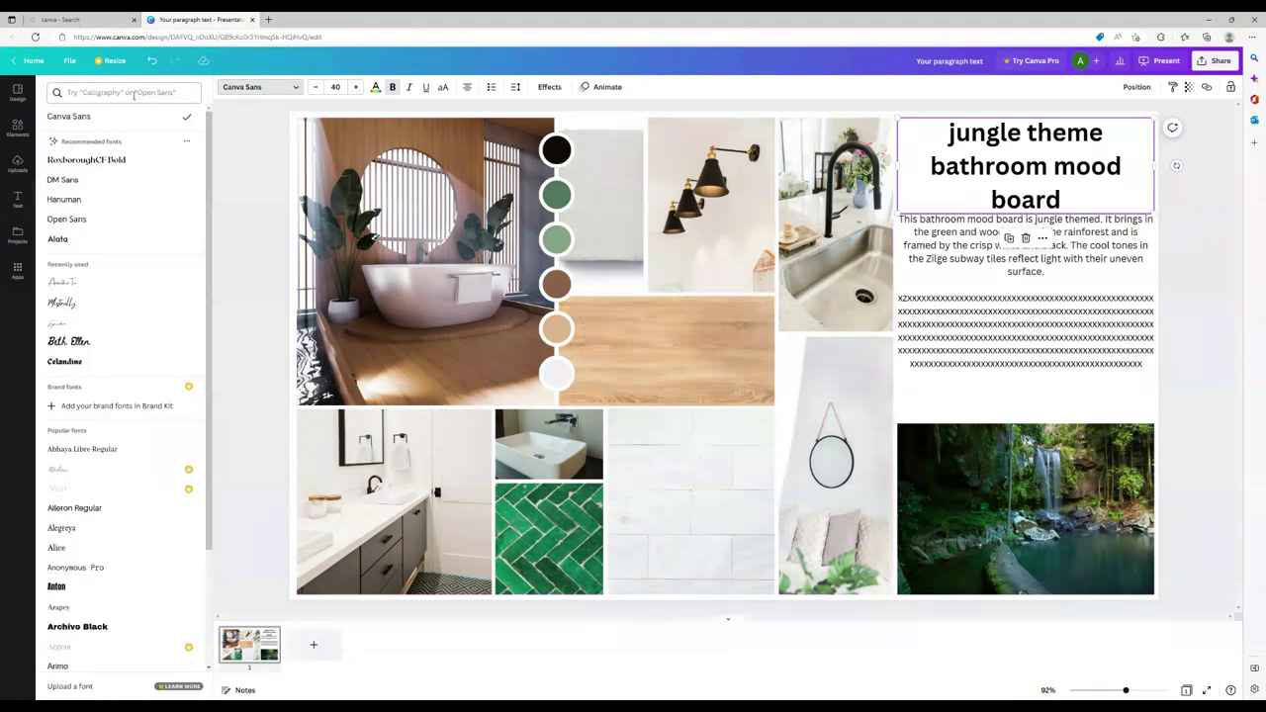
pyautogui.click(85, 163)
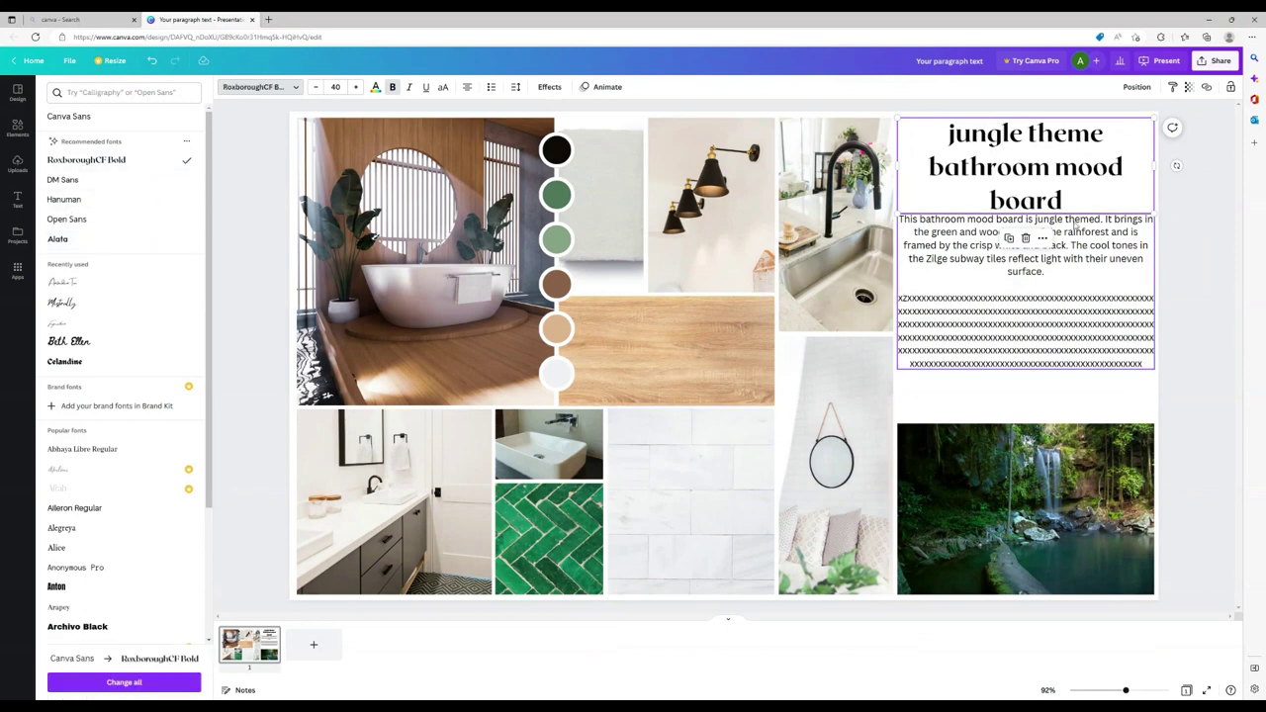
pyautogui.click(922, 227)
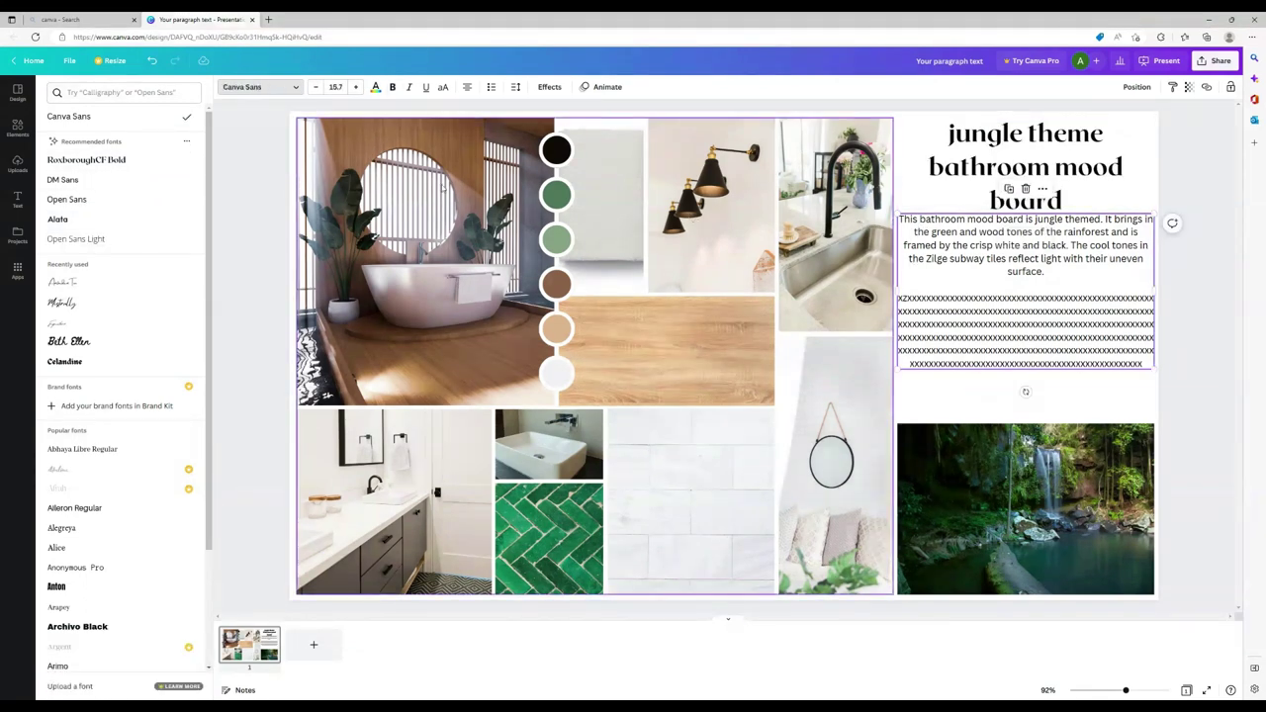
pyautogui.click(78, 182)
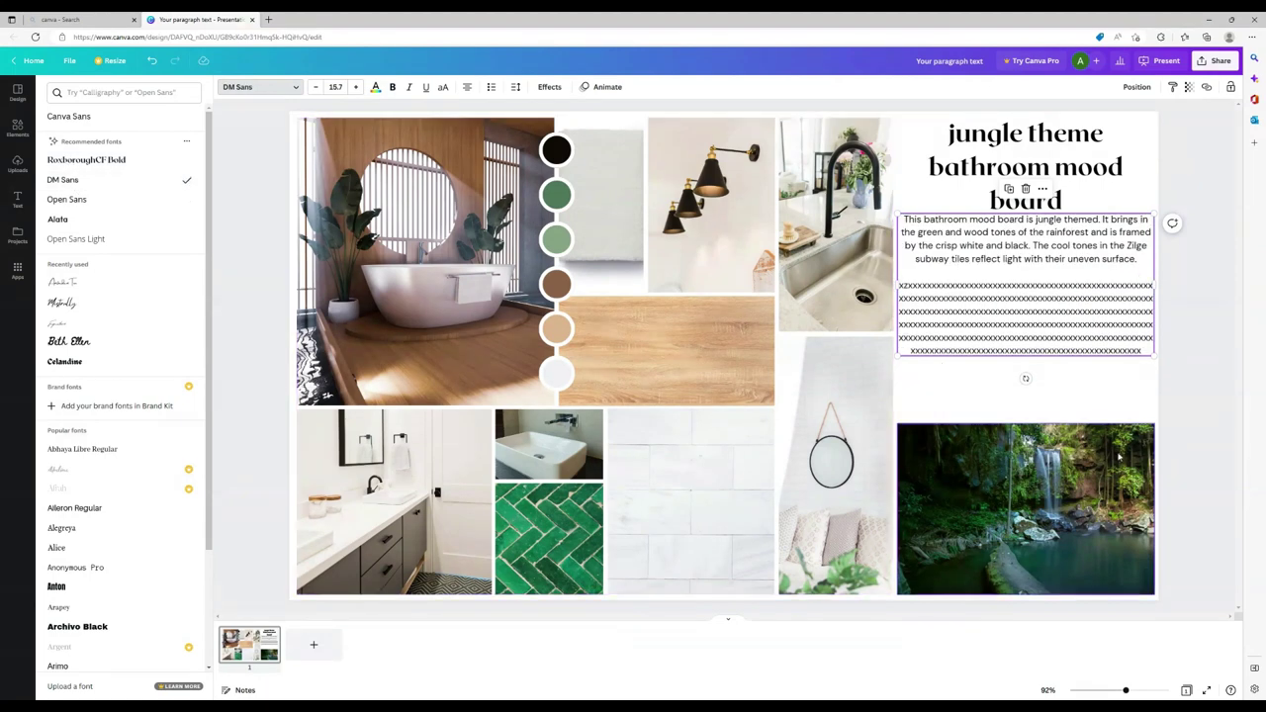
# Step: Compare greens from the photo colors on the heading and apply the dark olive green from the waterfall photo
pyautogui.click(977, 146)
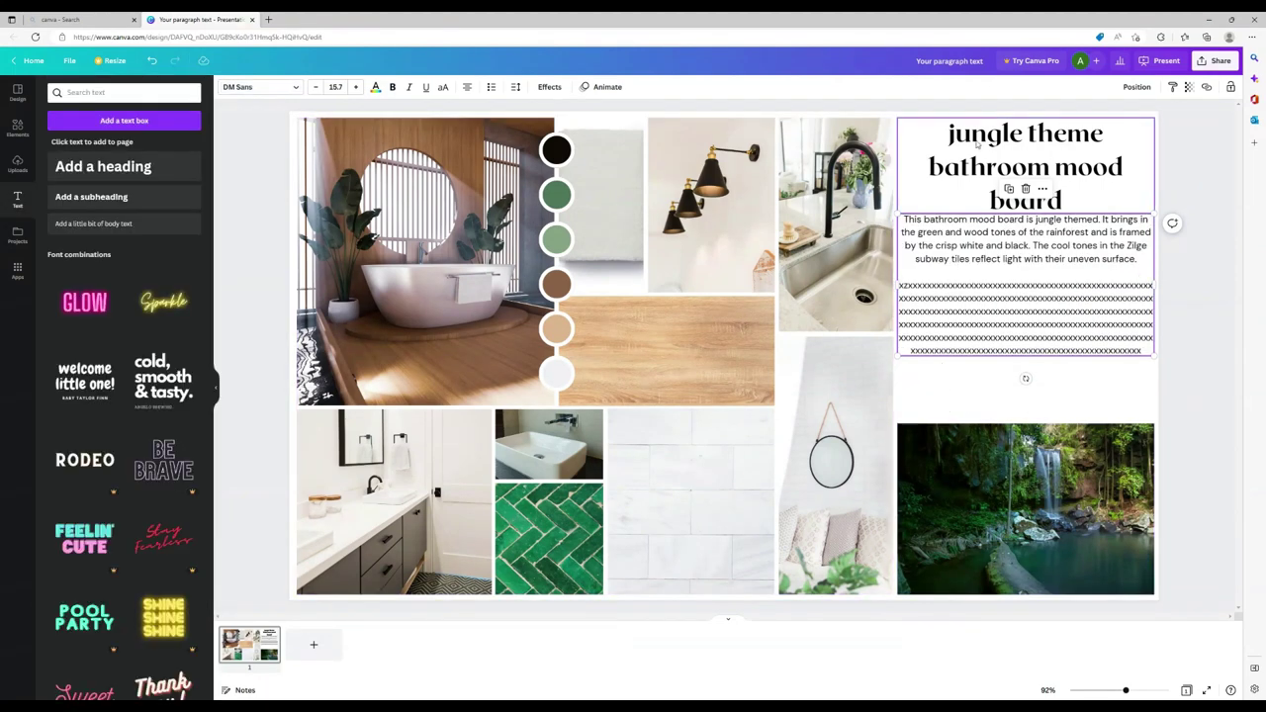
pyautogui.click(375, 87)
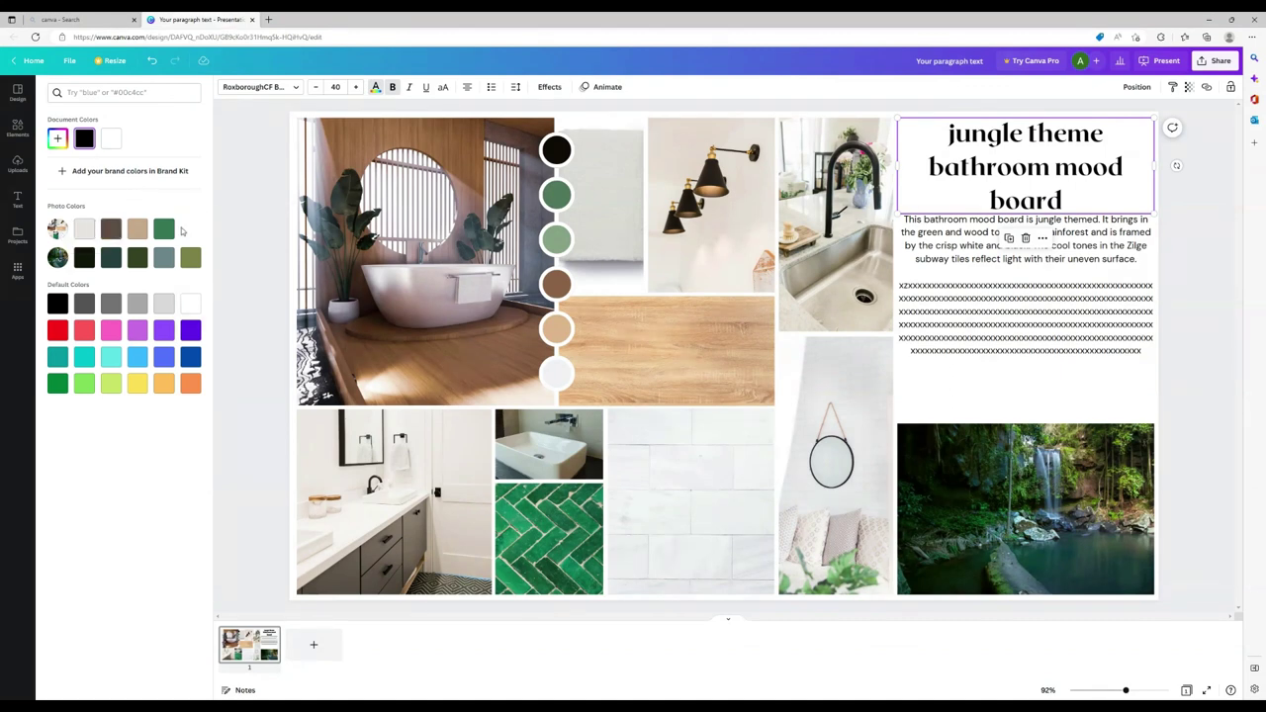
pyautogui.click(141, 256)
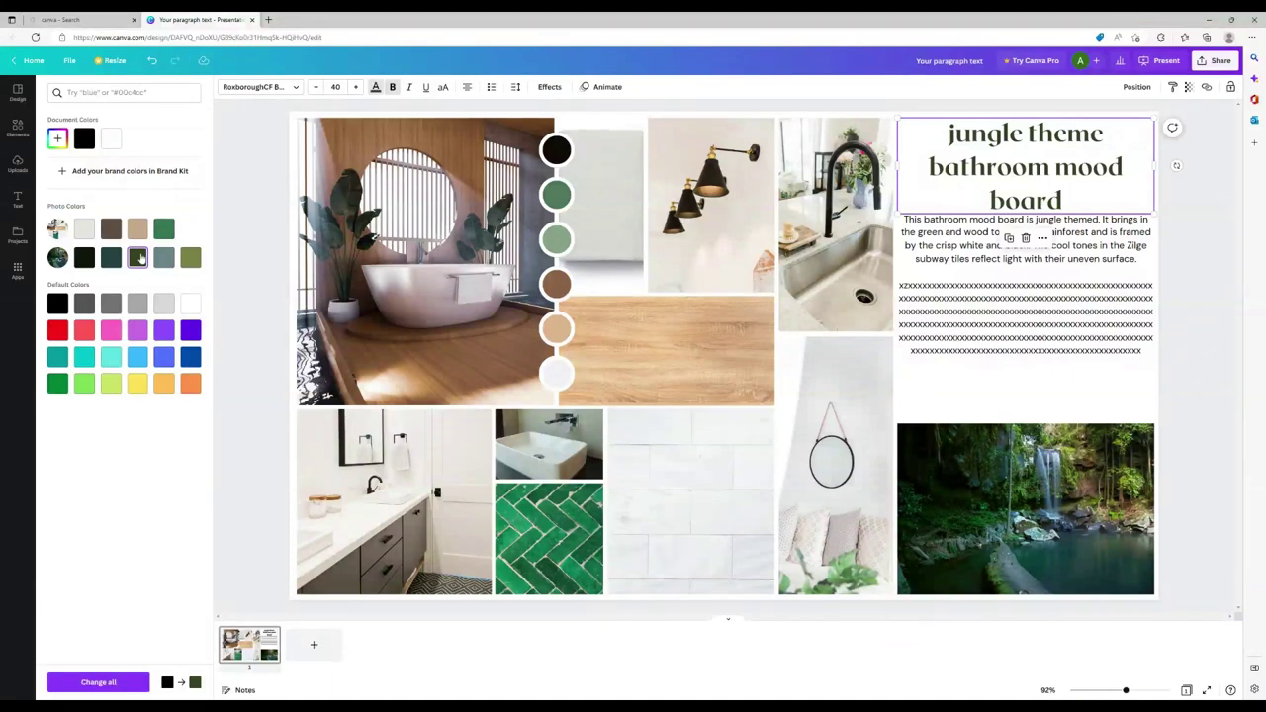
pyautogui.click(165, 230)
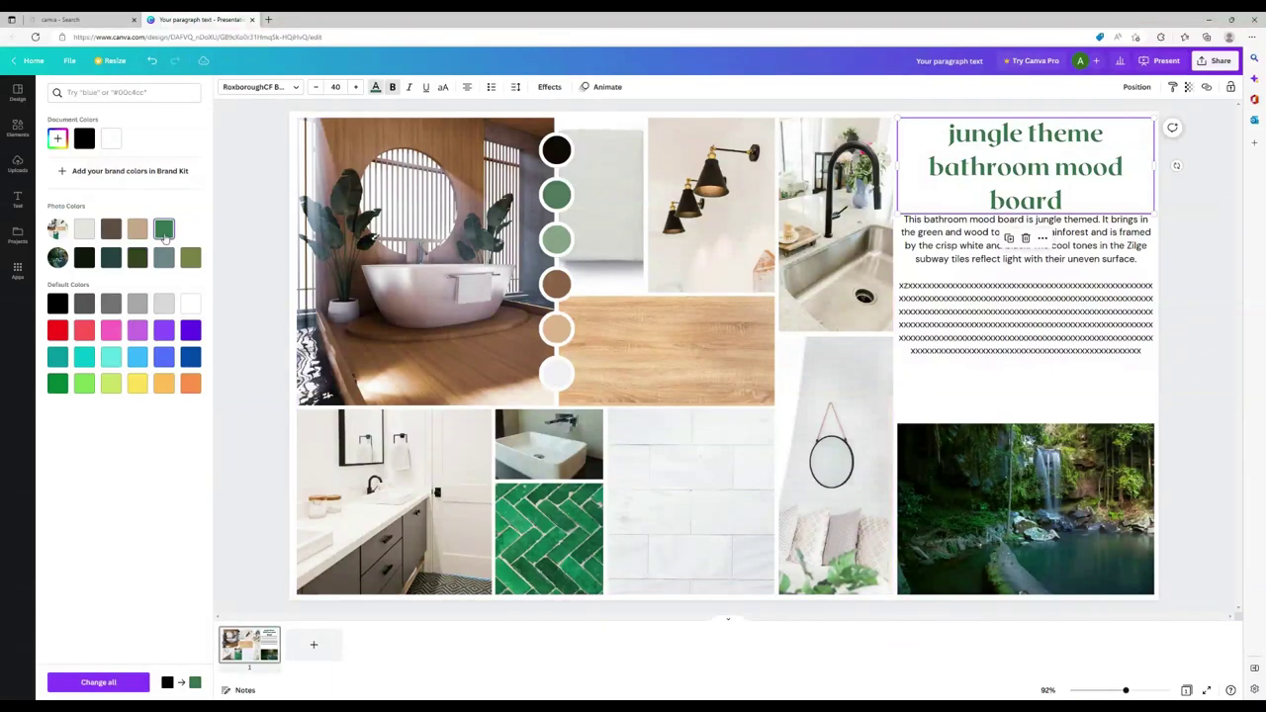
pyautogui.click(137, 257)
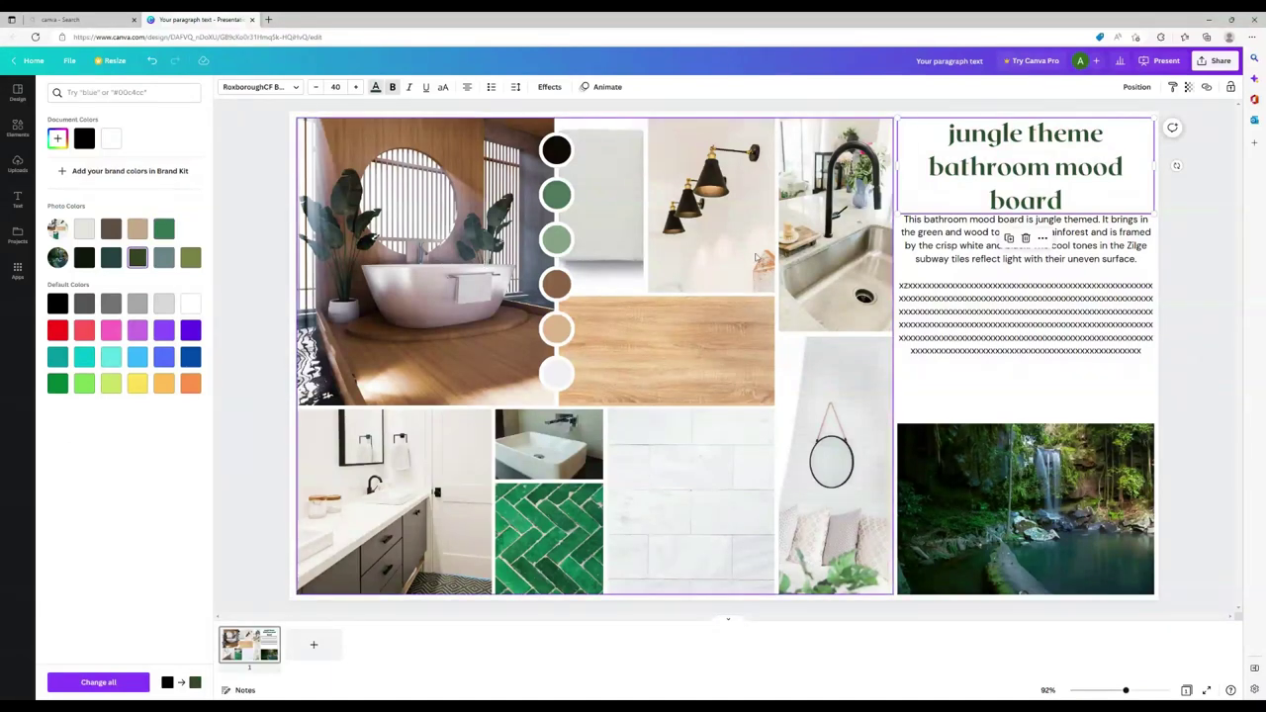
# Step: Apply the heading's dark olive green to the paragraph text
pyautogui.click(921, 241)
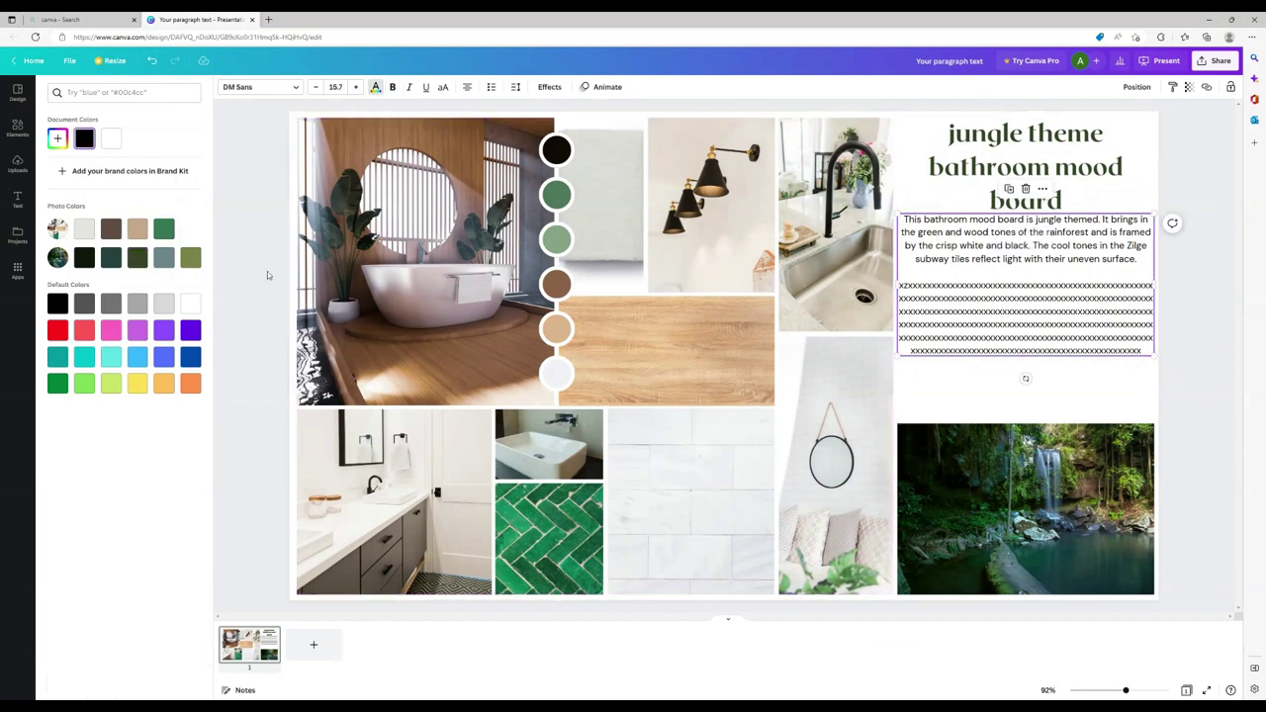
pyautogui.click(137, 257)
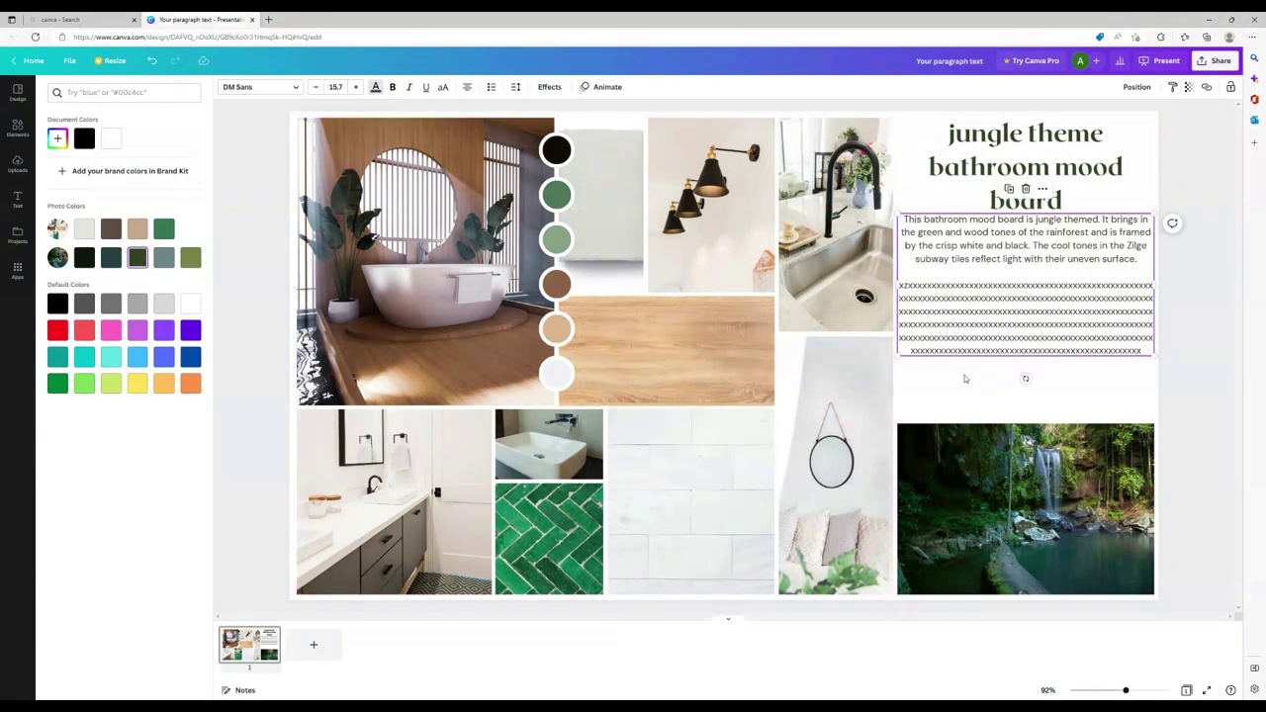
pyautogui.press('Escape')
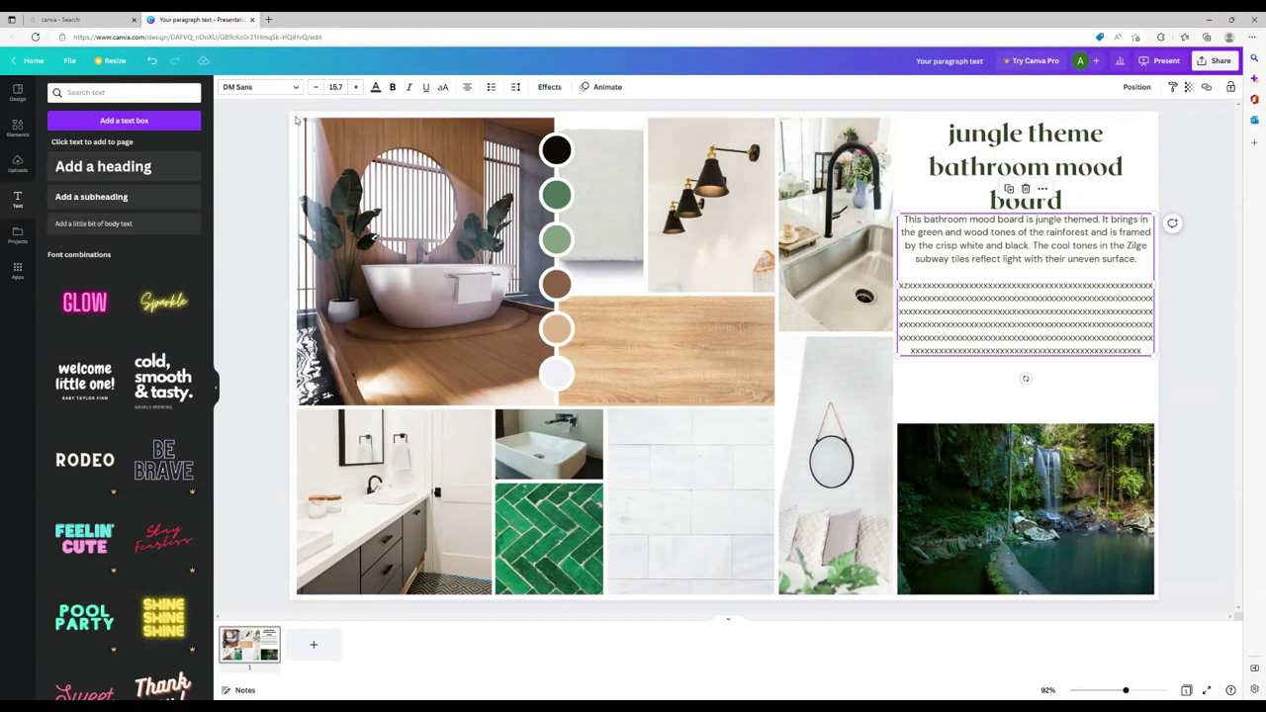
# Step: Set the page background to the muted grey-teal from the waterfall photo's colors
pyautogui.click(250, 224)
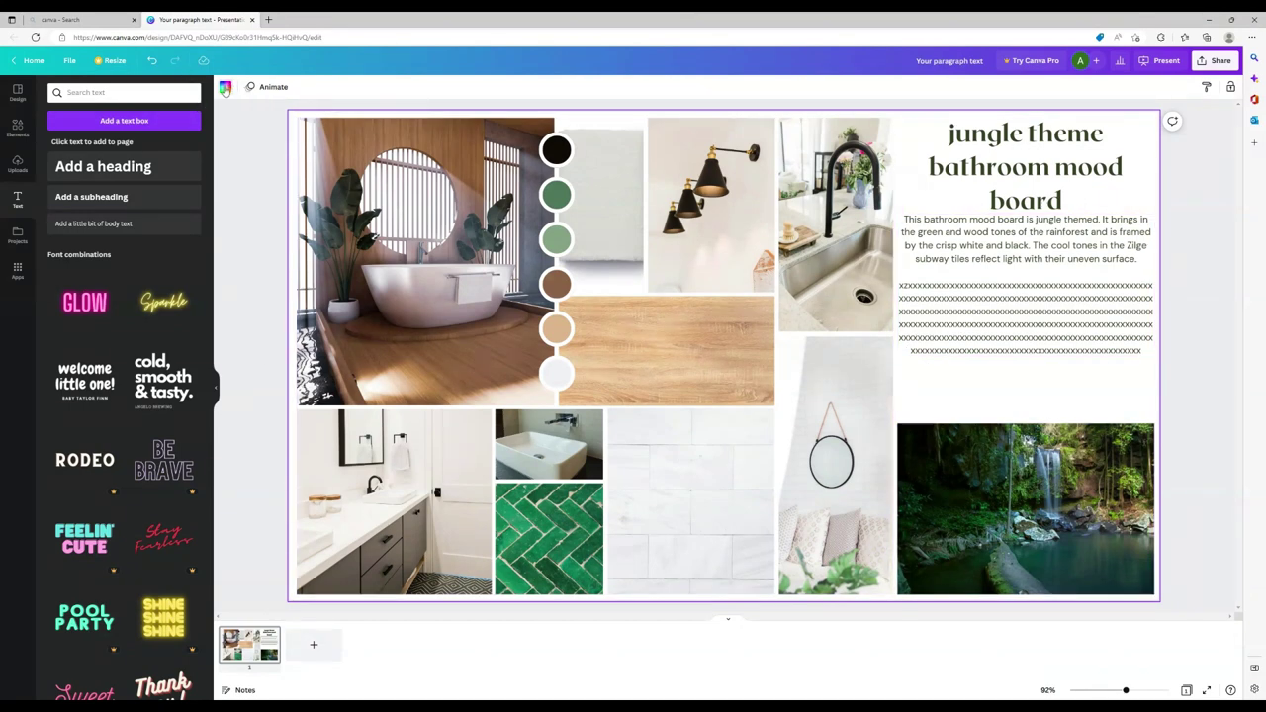
pyautogui.click(224, 87)
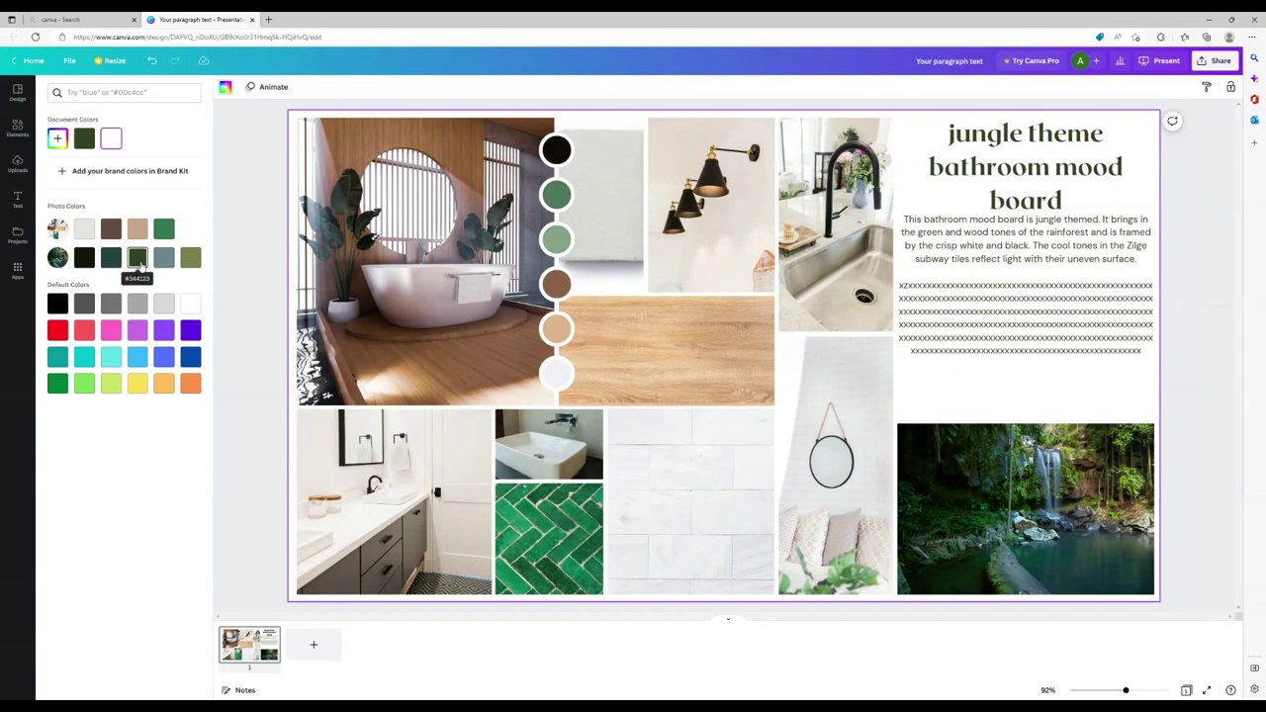
pyautogui.click(165, 259)
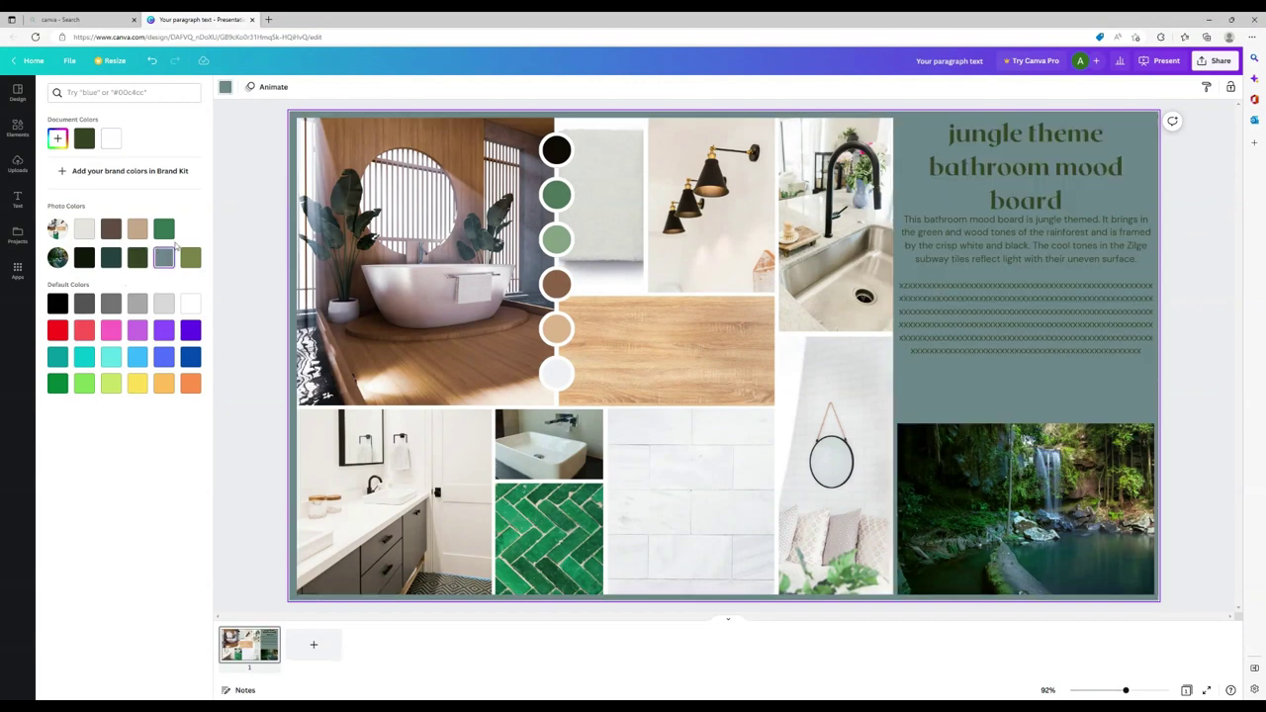
# Step: Try light olive green and green from the photo colors as page background, then apply the tan from the moodboard photo
pyautogui.click(190, 258)
pyautogui.click(162, 234)
pyautogui.click(139, 233)
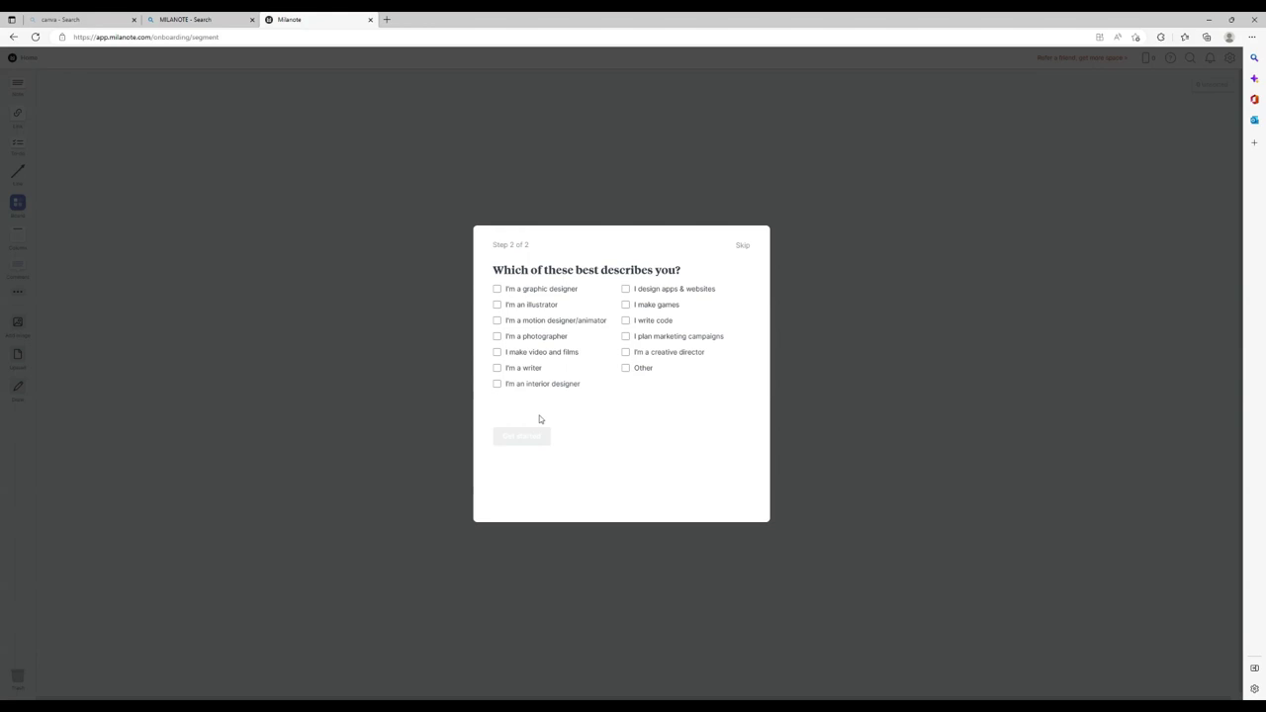
# Step: Switch to Milanote, complete its onboarding as an interior designer and dismiss the cookie notice
pyautogui.click(498, 386)
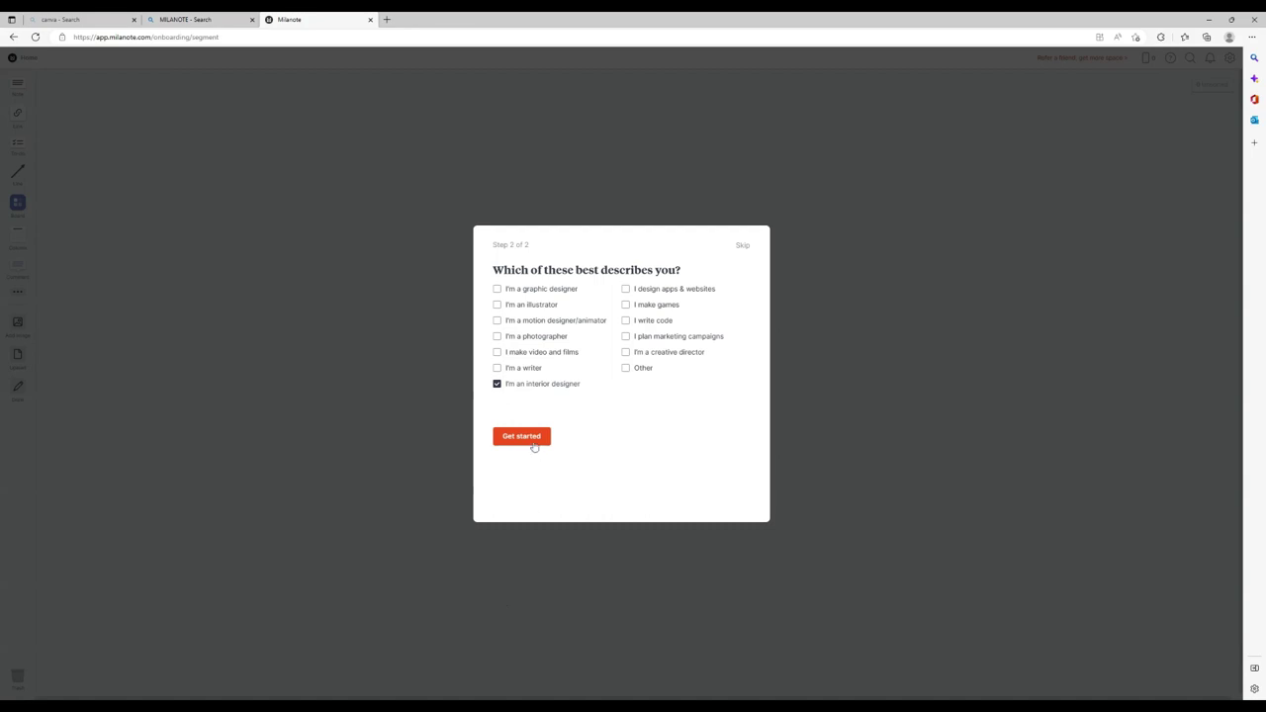
pyautogui.click(531, 442)
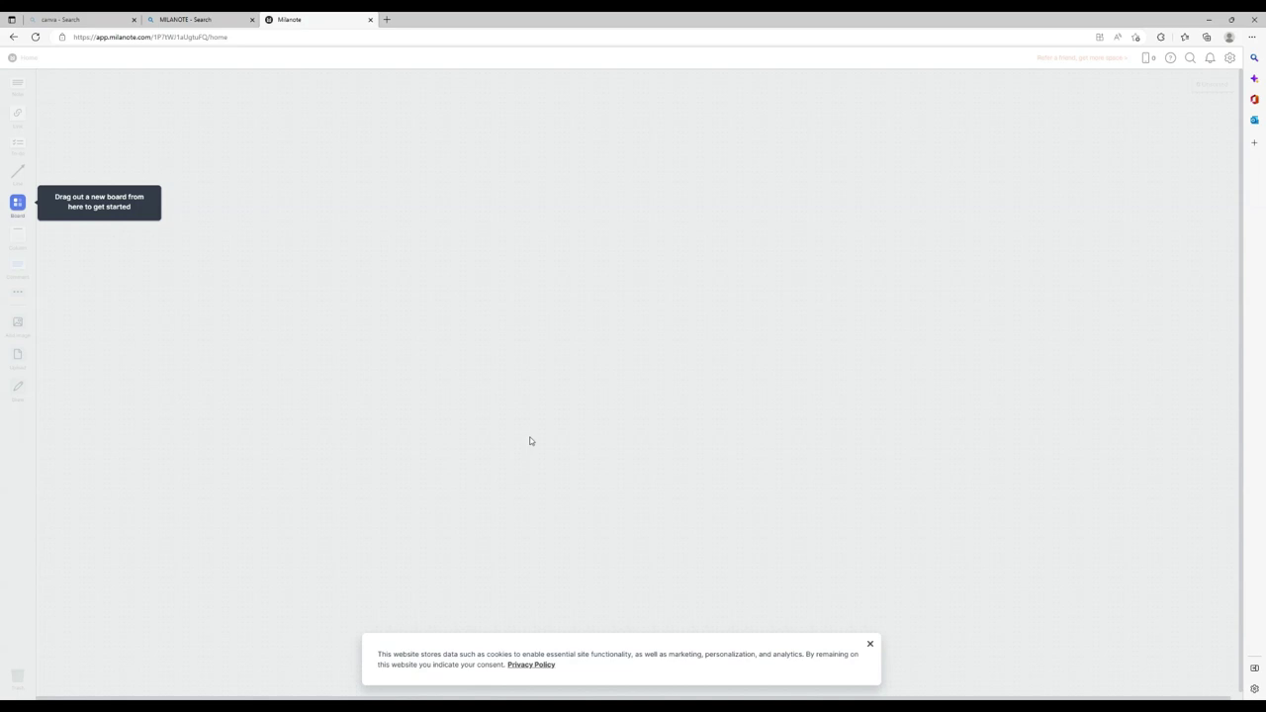
pyautogui.click(871, 644)
# Step: Add a new board to the home canvas and name it "IDI Module 3 Moodboard"
pyautogui.moveTo(17, 203); pyautogui.dragTo(189, 229)
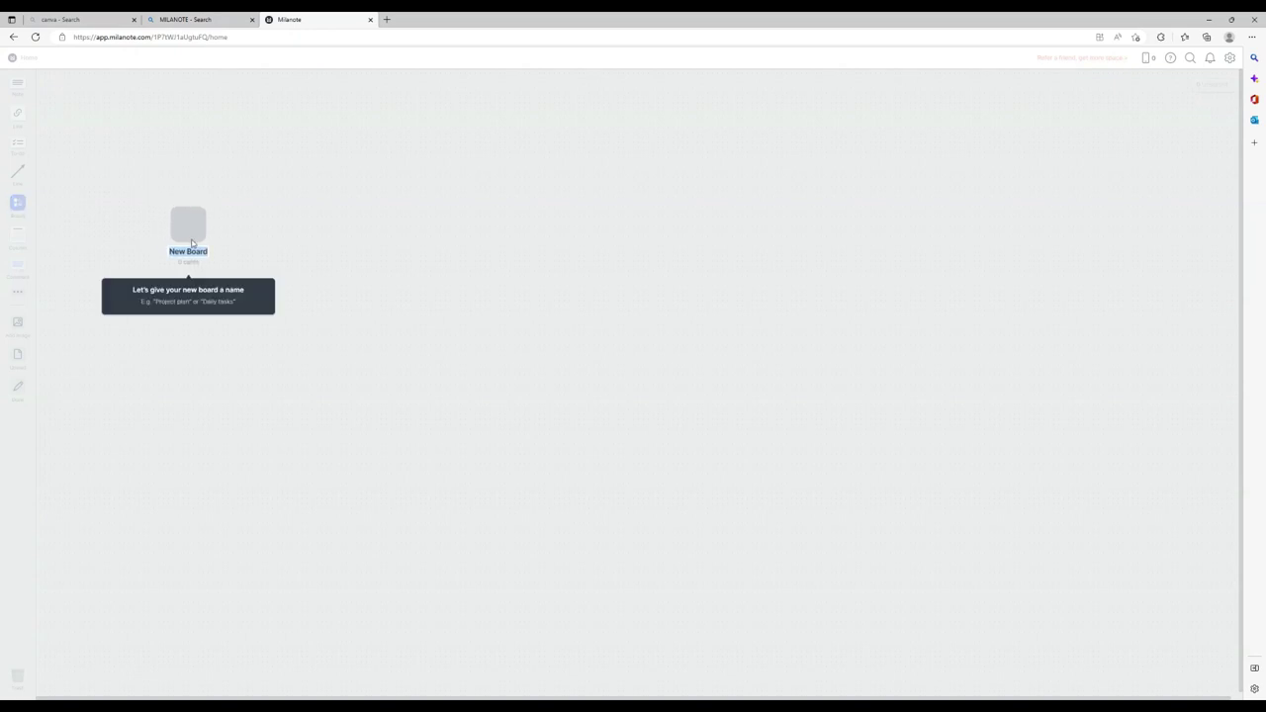
pyautogui.write('Module 3 Moodboard')
pyautogui.press('Return')
# Step: Open the new moodboard, dismiss the introductory tip and select the Interior Design Moodboard template
pyautogui.doubleClick(188, 226)
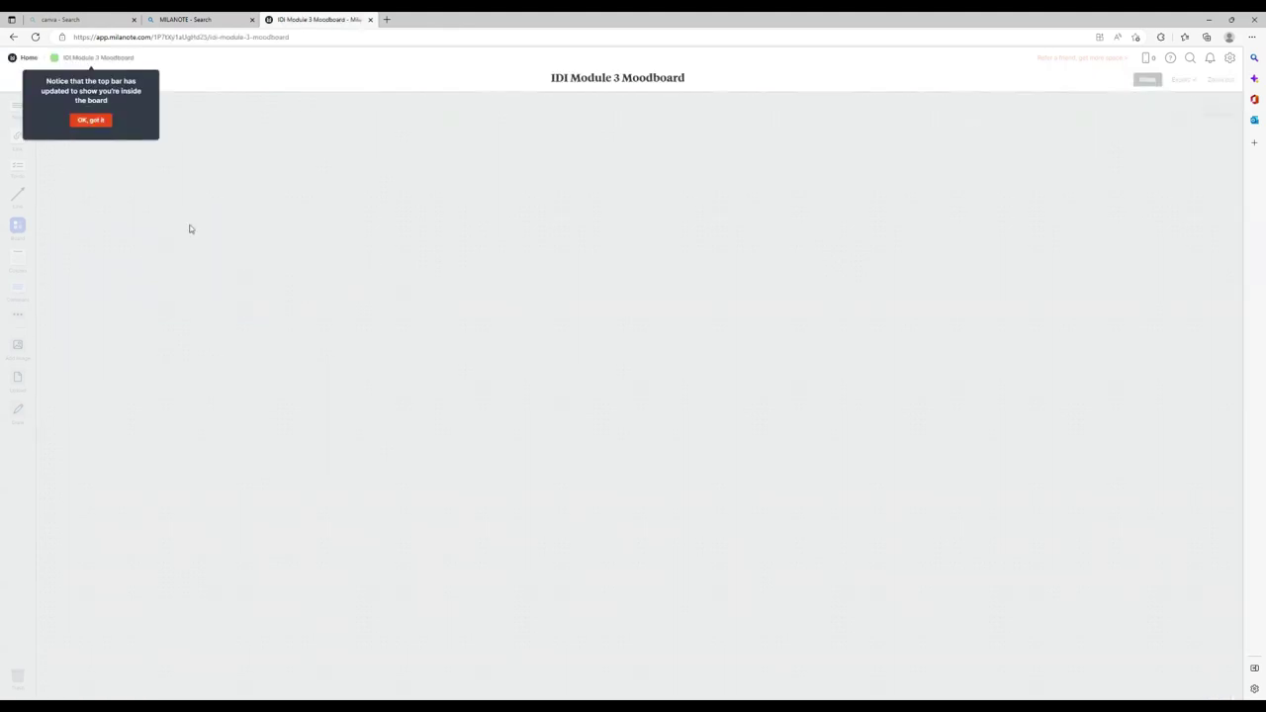
pyautogui.click(92, 122)
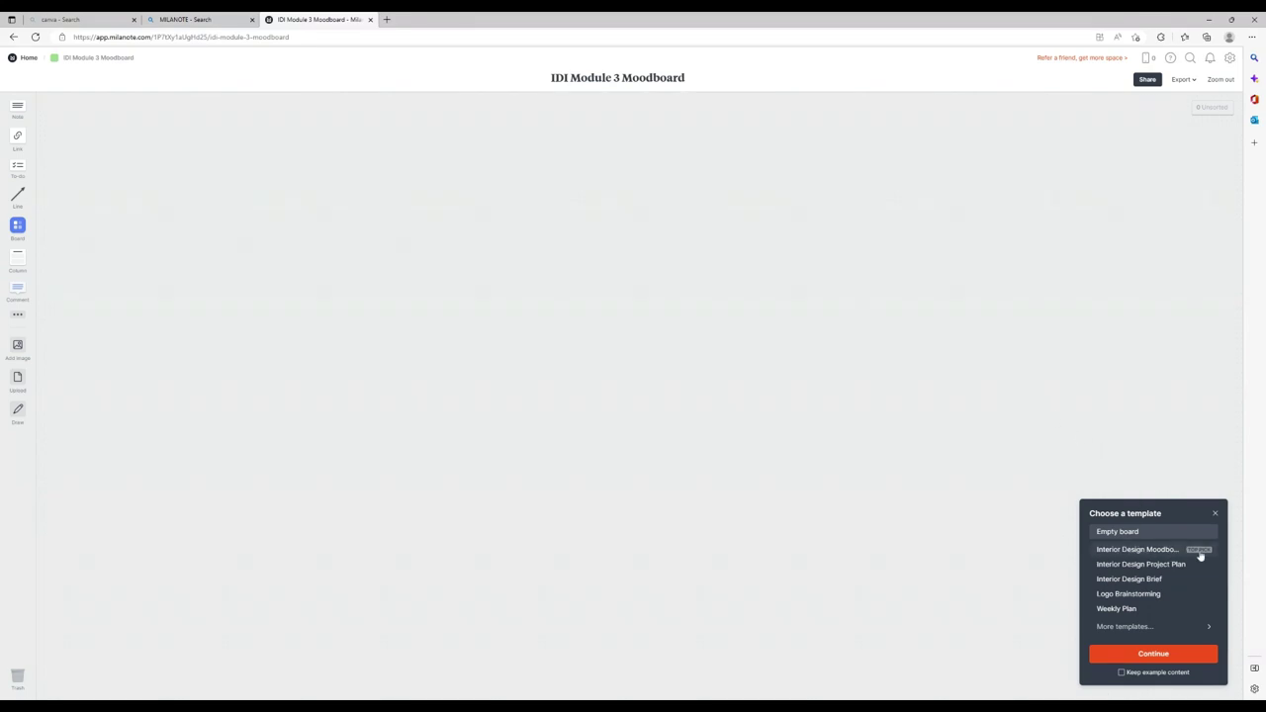
pyautogui.click(1147, 552)
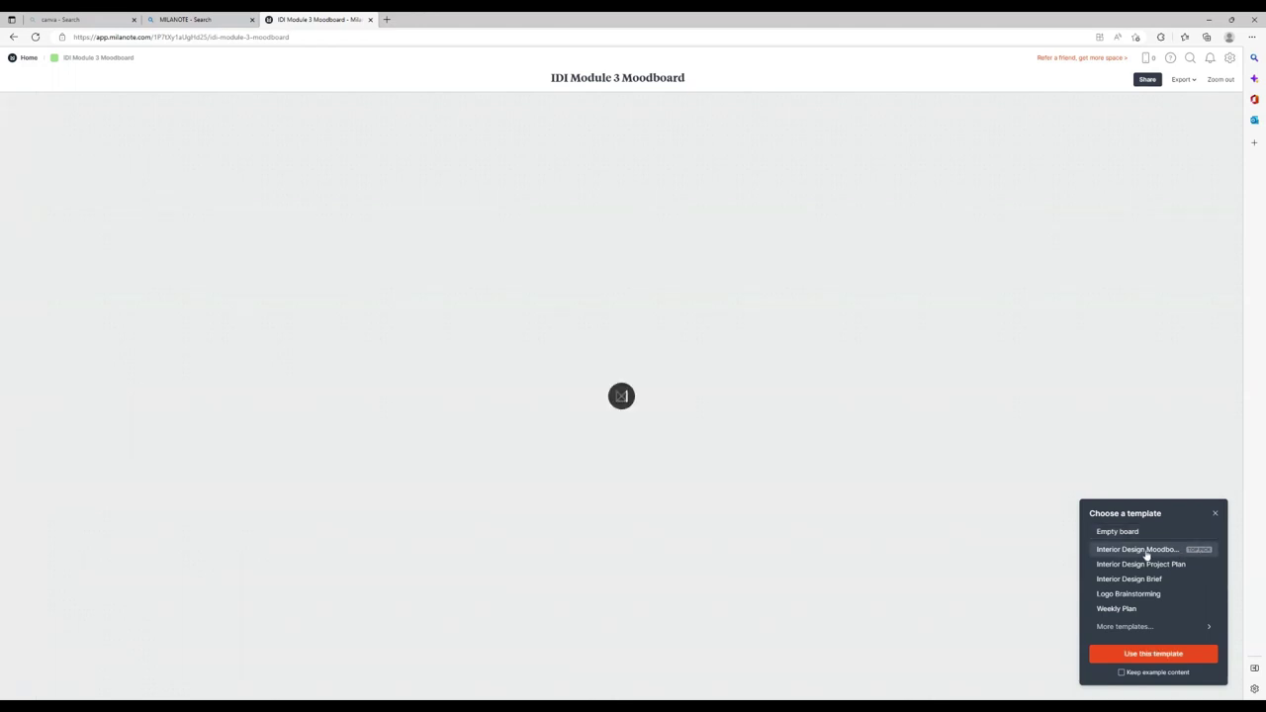